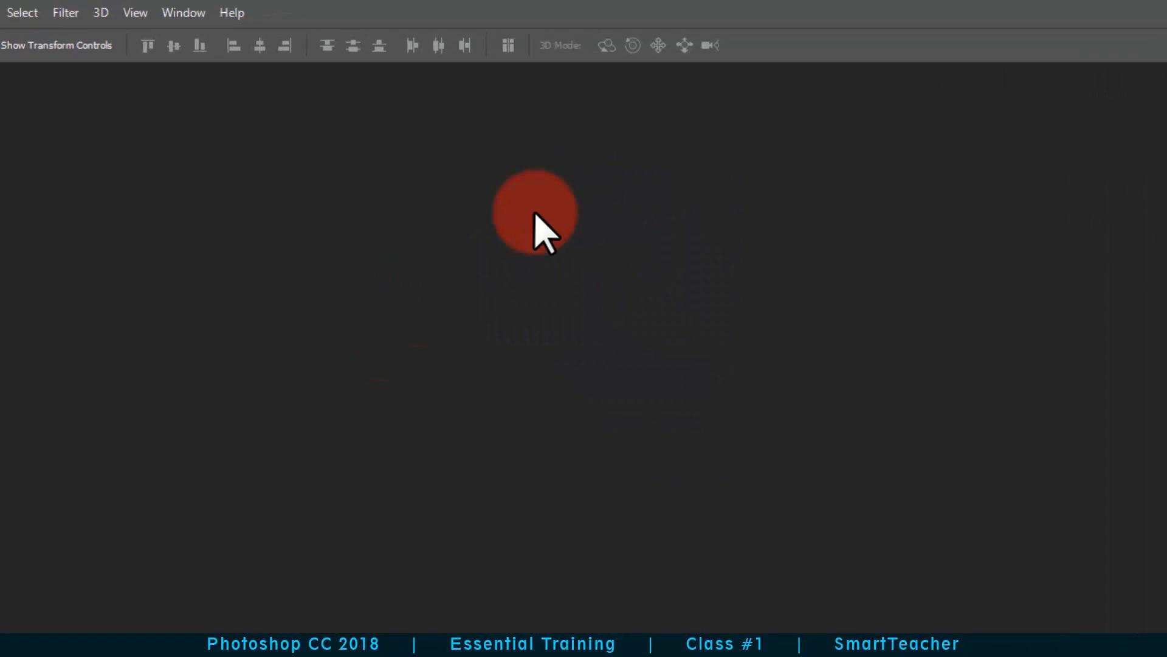
Step: Reset the Essentials workspace to its default layout
click(183, 13)
mouse_move(203, 55)
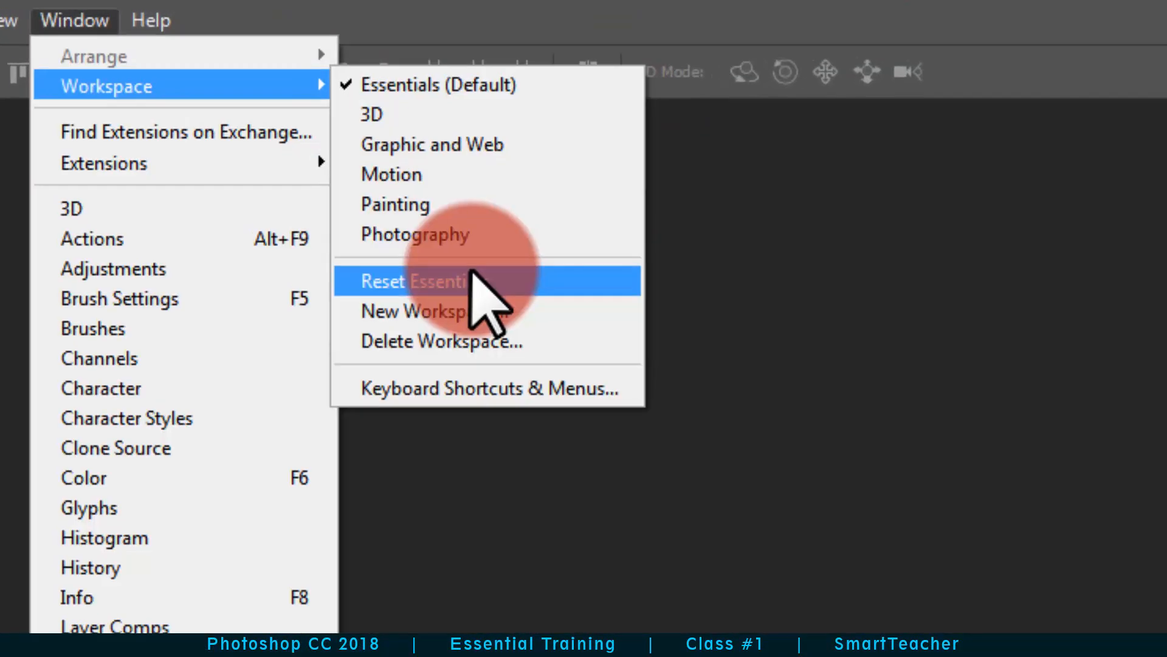
click(473, 274)
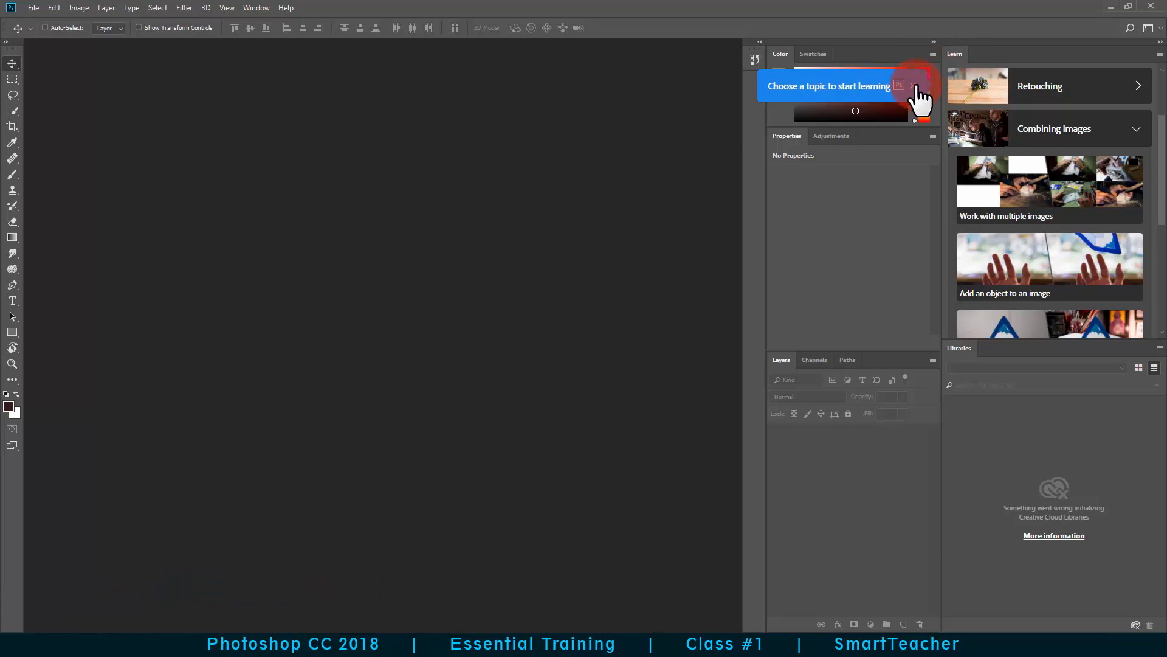
Step: Close the Learn panel and the Libraries panel
right_click(971, 57)
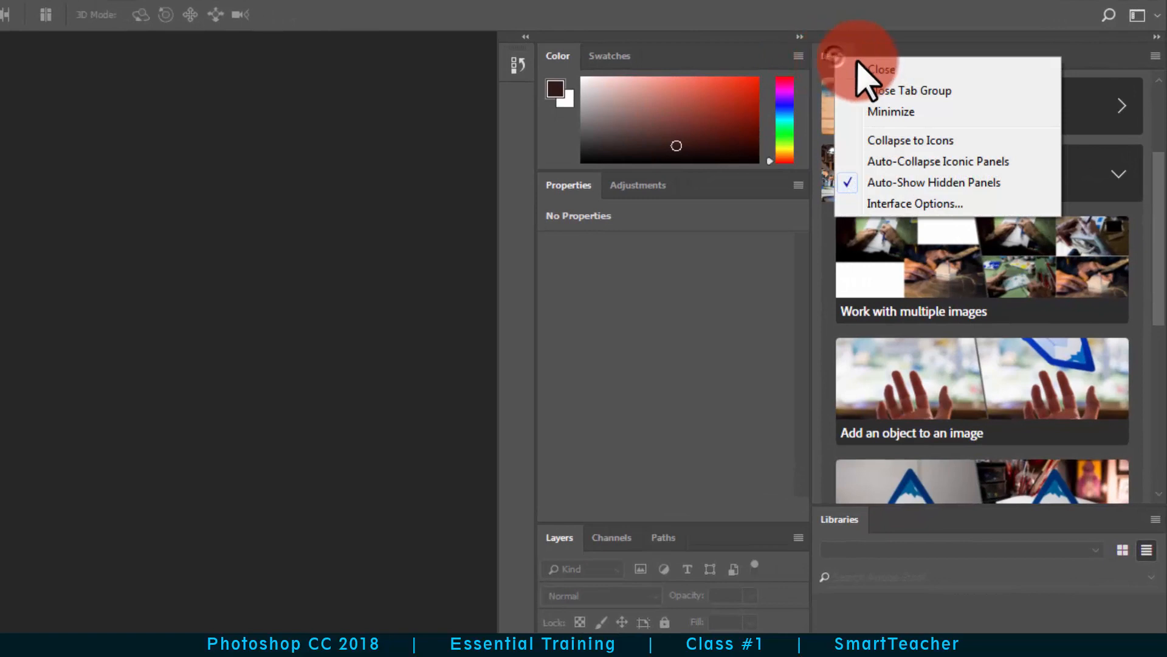
click(858, 70)
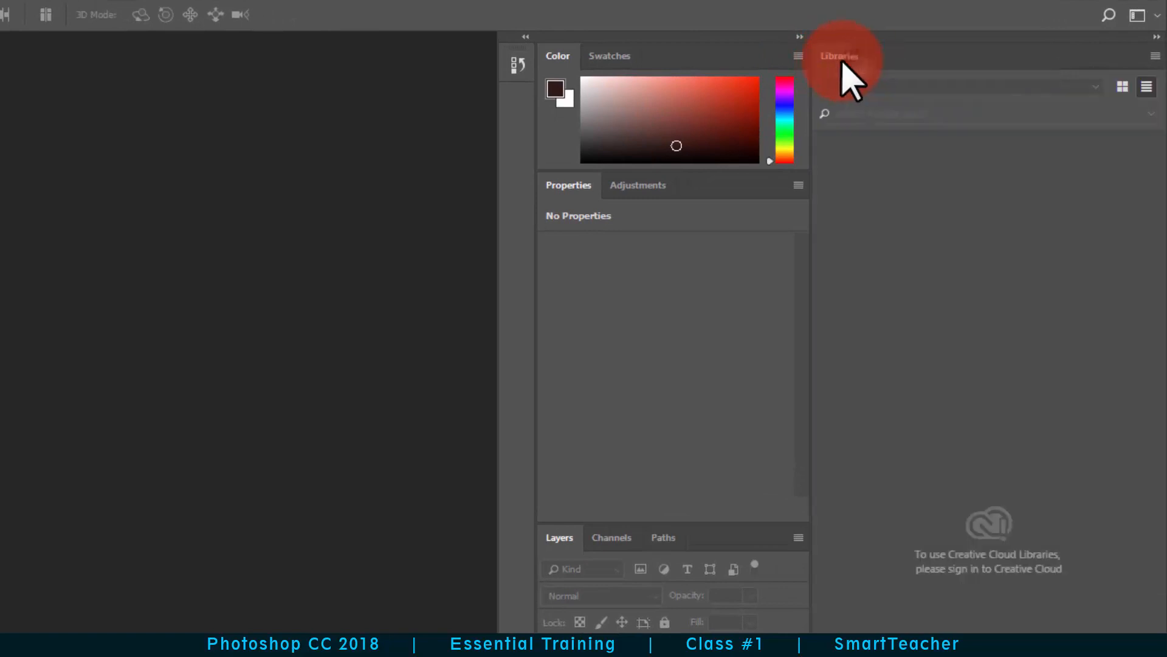
right_click(843, 61)
click(864, 74)
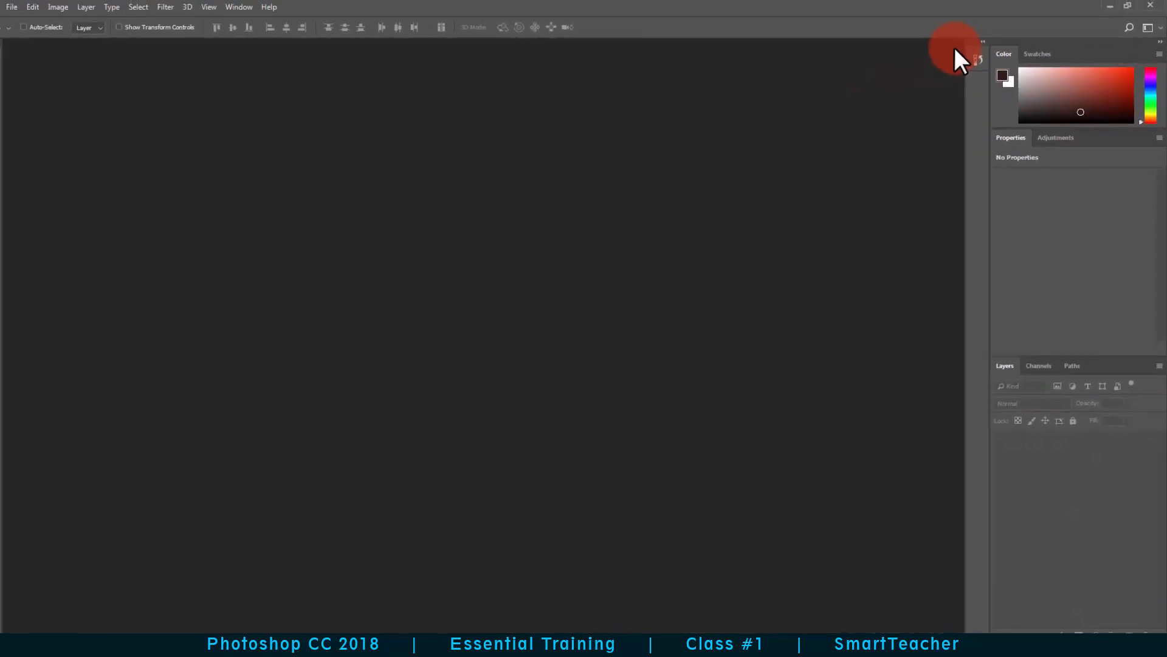
Step: Show the Swatches instead of the Color panel and switch the toolbox to two columns
click(1039, 53)
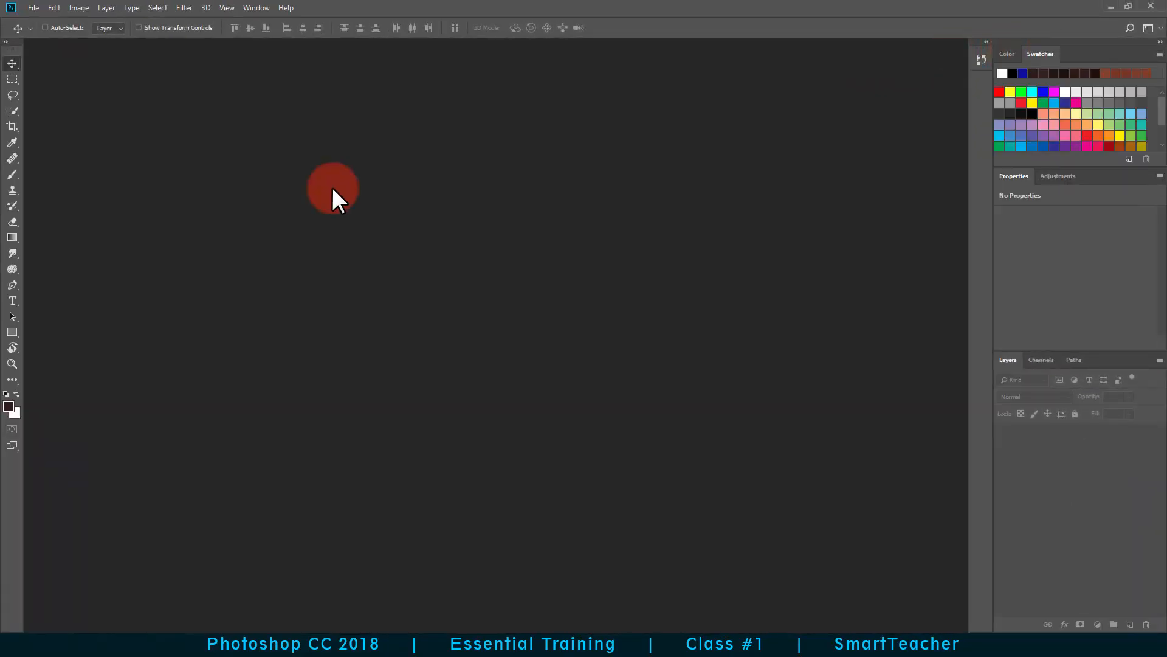
click(6, 42)
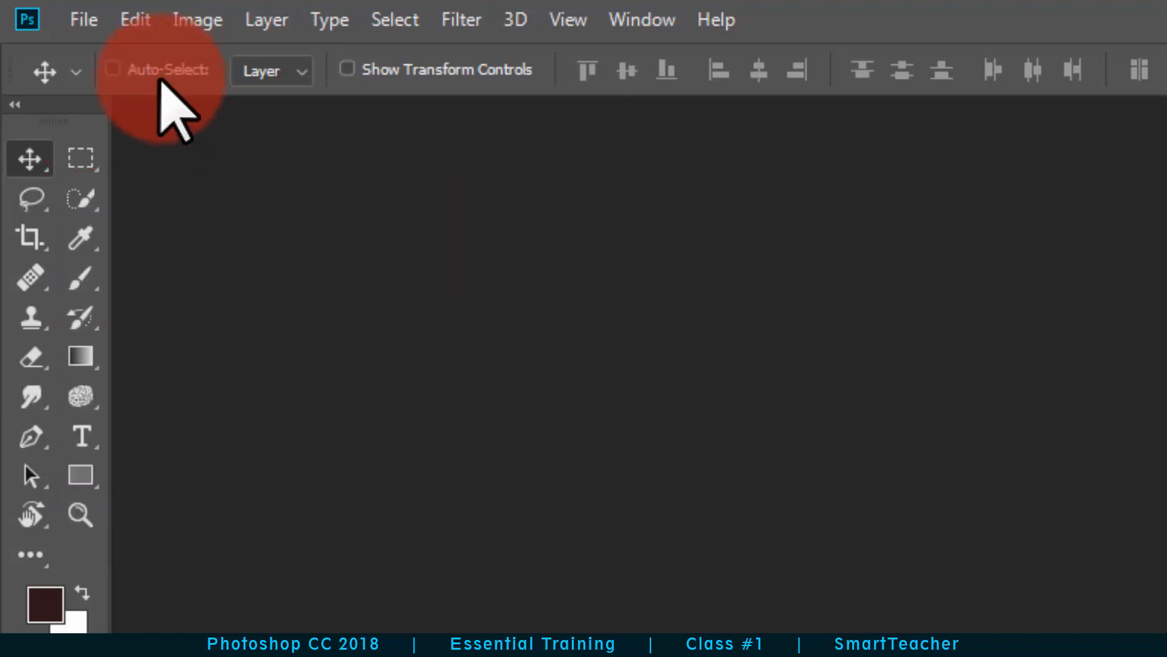
Step: Create a new document from the recent HDTV preset, 1920 x 1080 px at 72 ppi
click(85, 19)
click(115, 53)
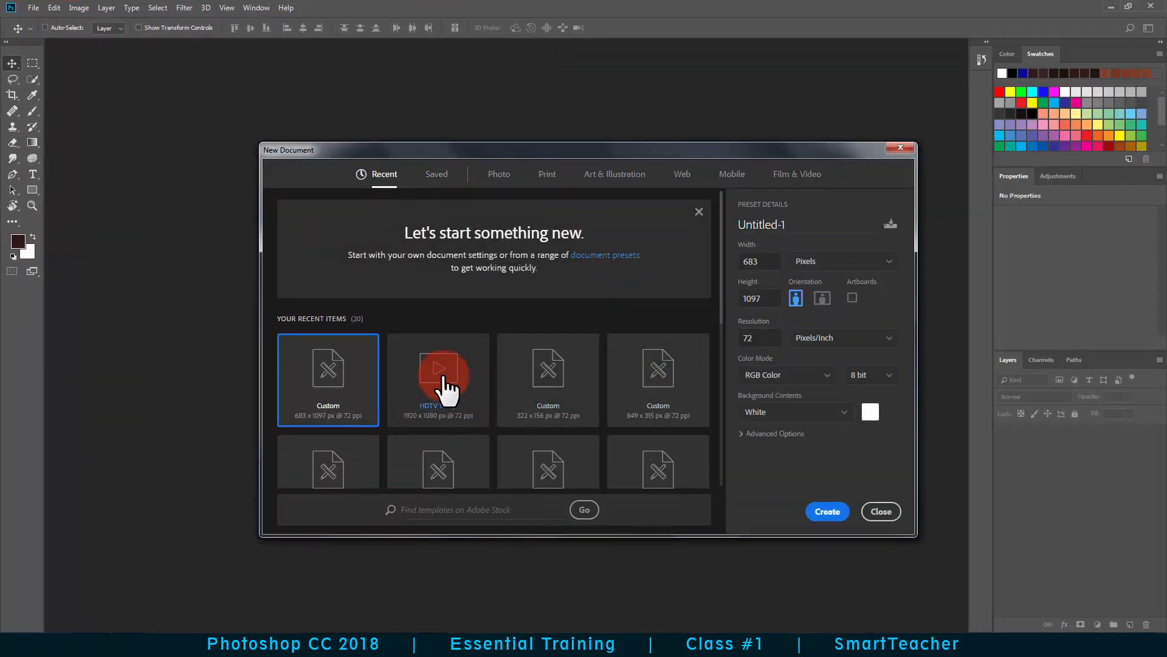
click(447, 388)
click(822, 513)
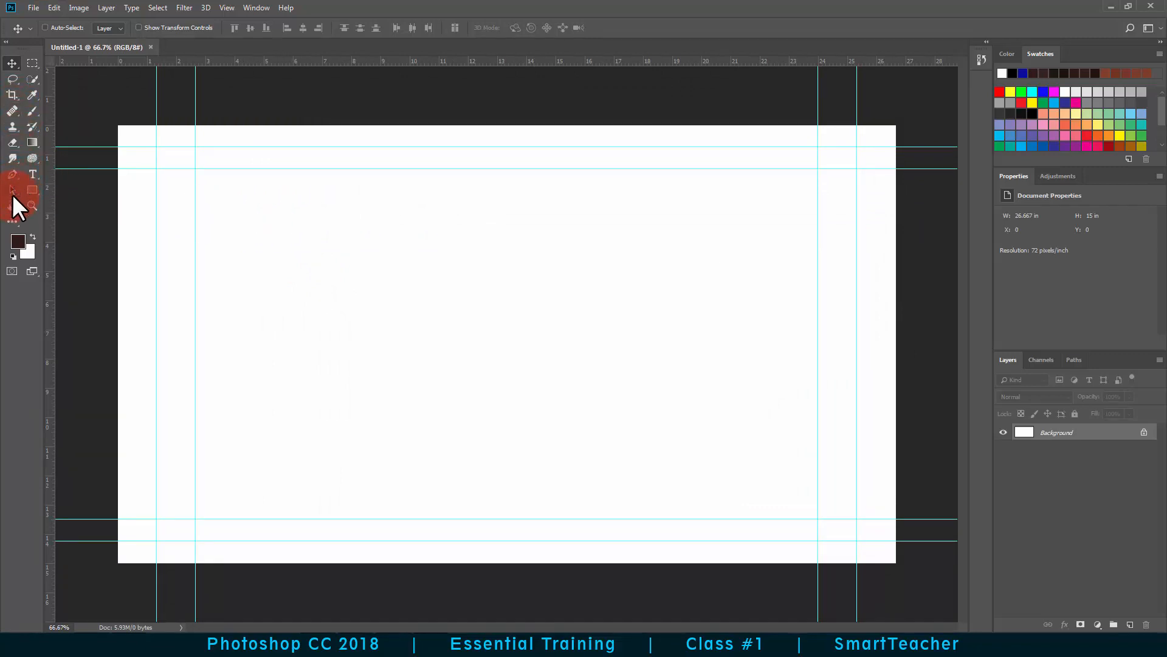
Step: Add a text layer reading "Smart Teacher" on the canvas, coloured with a dark orange-brown swatch
click(12, 129)
key(t)
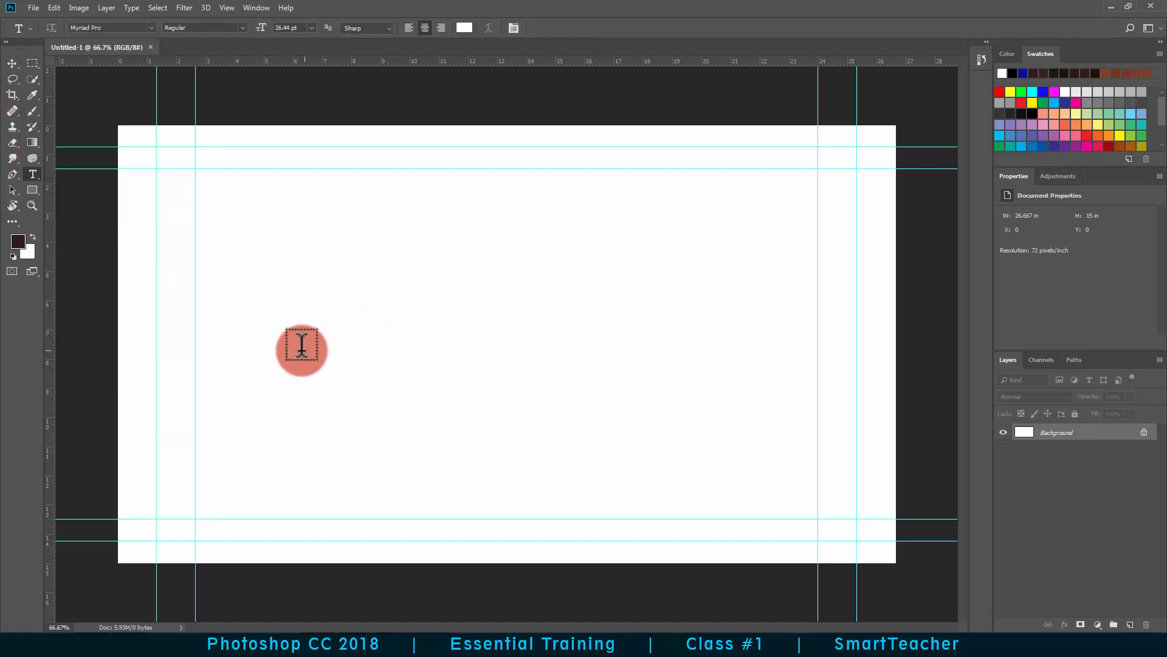
click(302, 348)
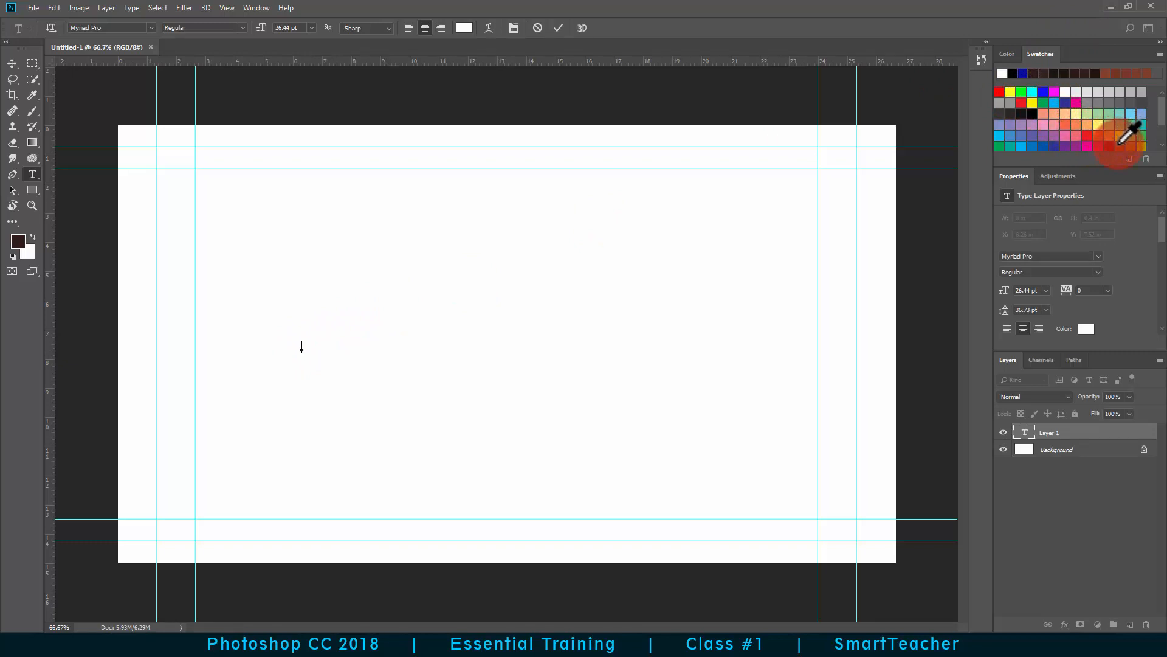
click(1119, 145)
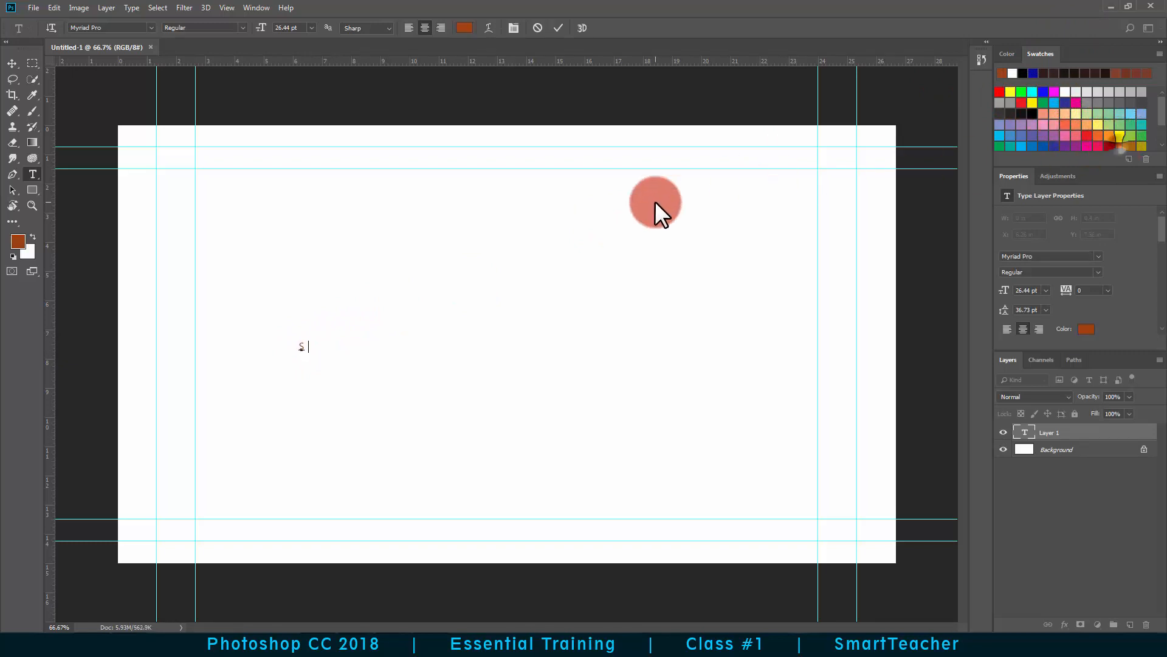
text(Smart Teacher)
key(ctrl+t)
key(ctrl+Return)
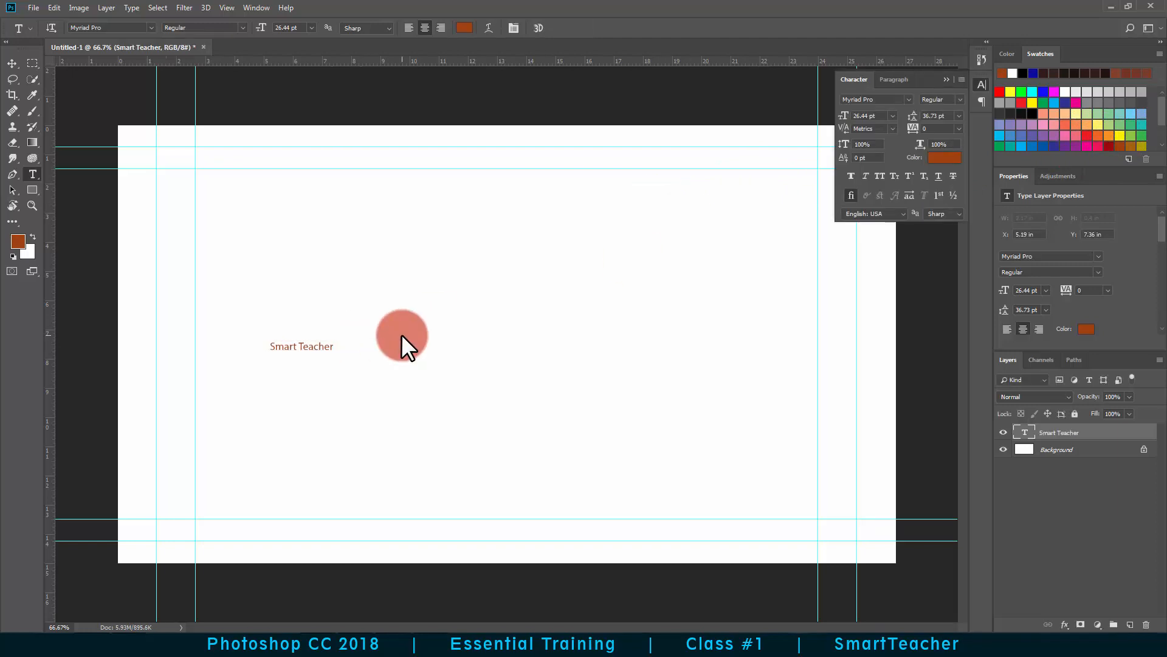
Step: Enlarge the Smart Teacher text to about 632% with Free Transform
key(ctrl+t)
drag(337, 346, 671, 279)
key(ctrl+z)
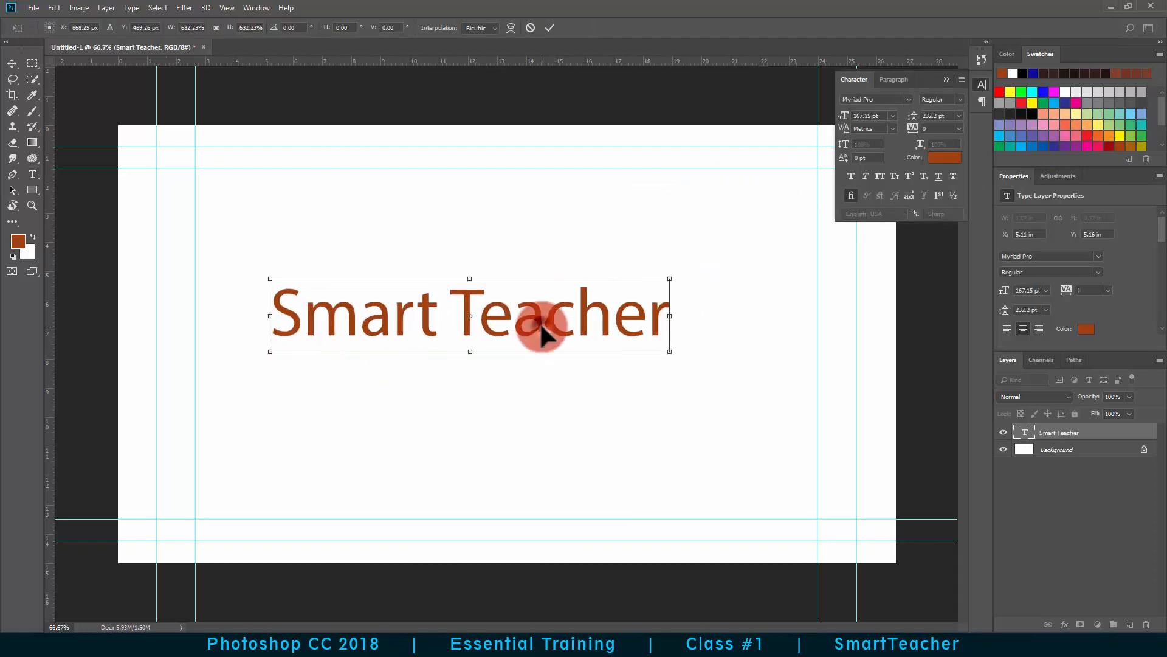
key(Return)
Step: Move the heading near the canvas centre, duplicate it just below, and replace the copy's text with "Learn Everything..."
drag(529, 314, 575, 356)
double_click(575, 357)
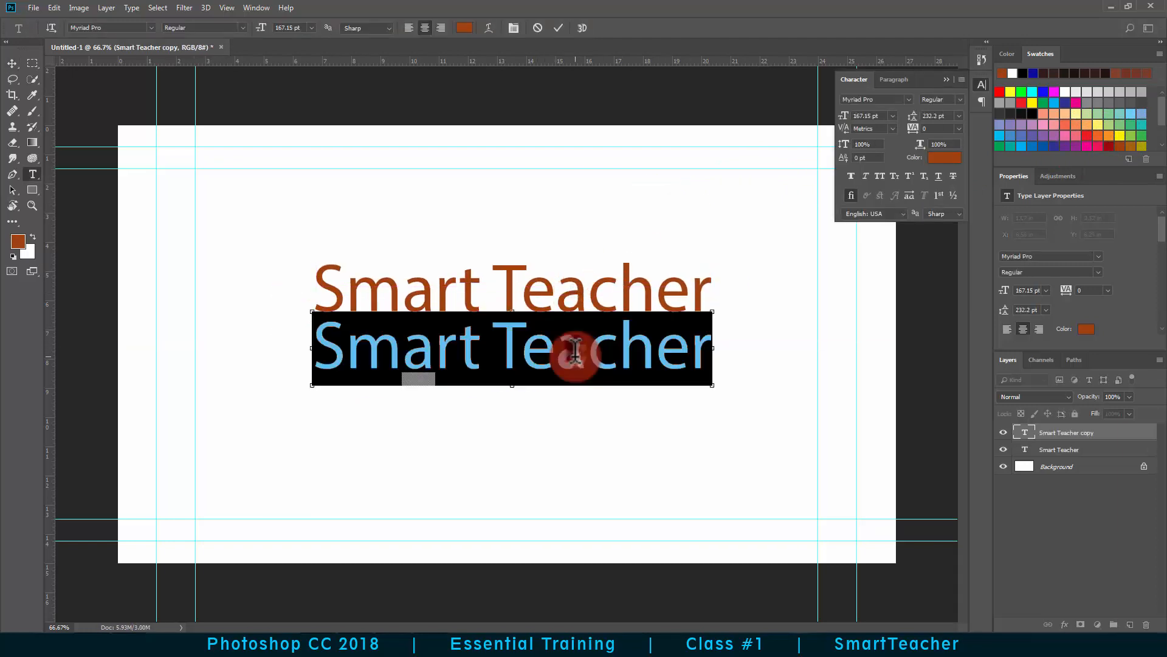
text(Learn Everything...)
key(ctrl+Return)
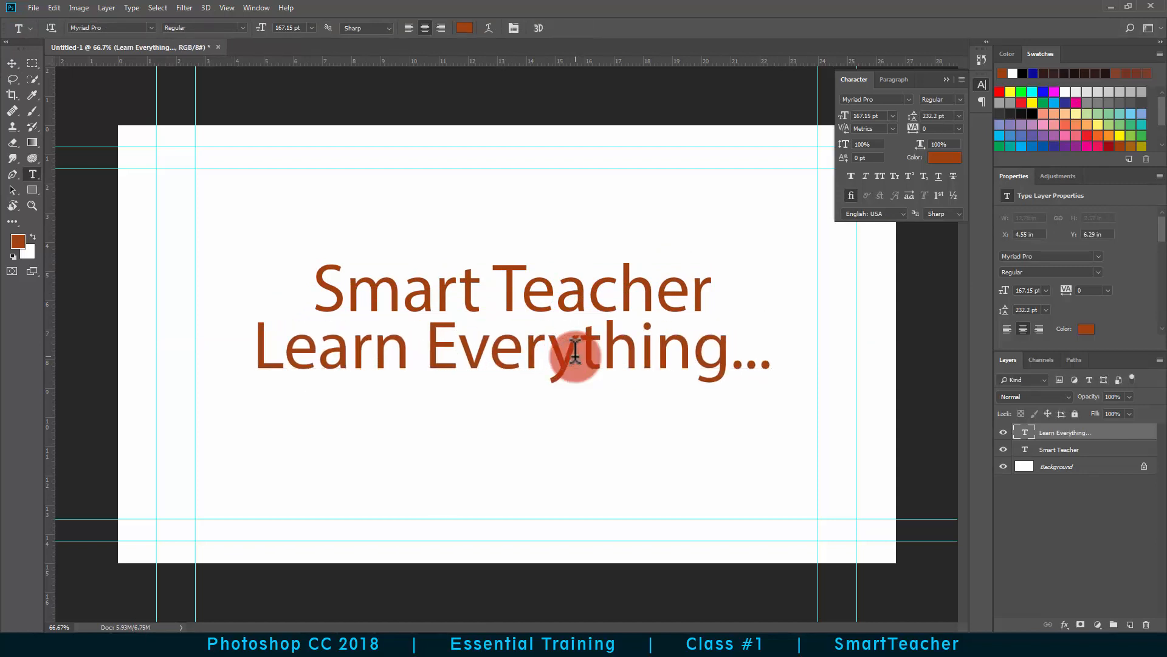
Step: Scale the "Learn Everything..." line down around its centre to about 83 pt, roughly half its size
key(ctrl+t)
alt+drag(771, 385, 625, 359)
key(Return)
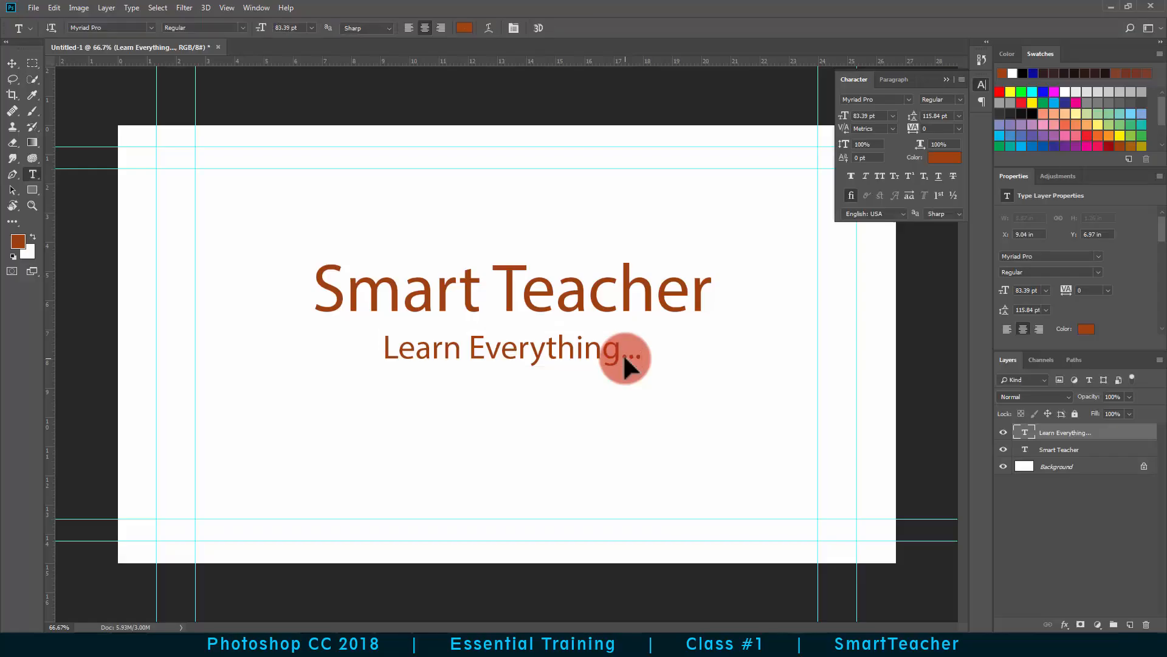
Step: Select both text layers and move them slightly down together with the Move tool
shift+click(1061, 449)
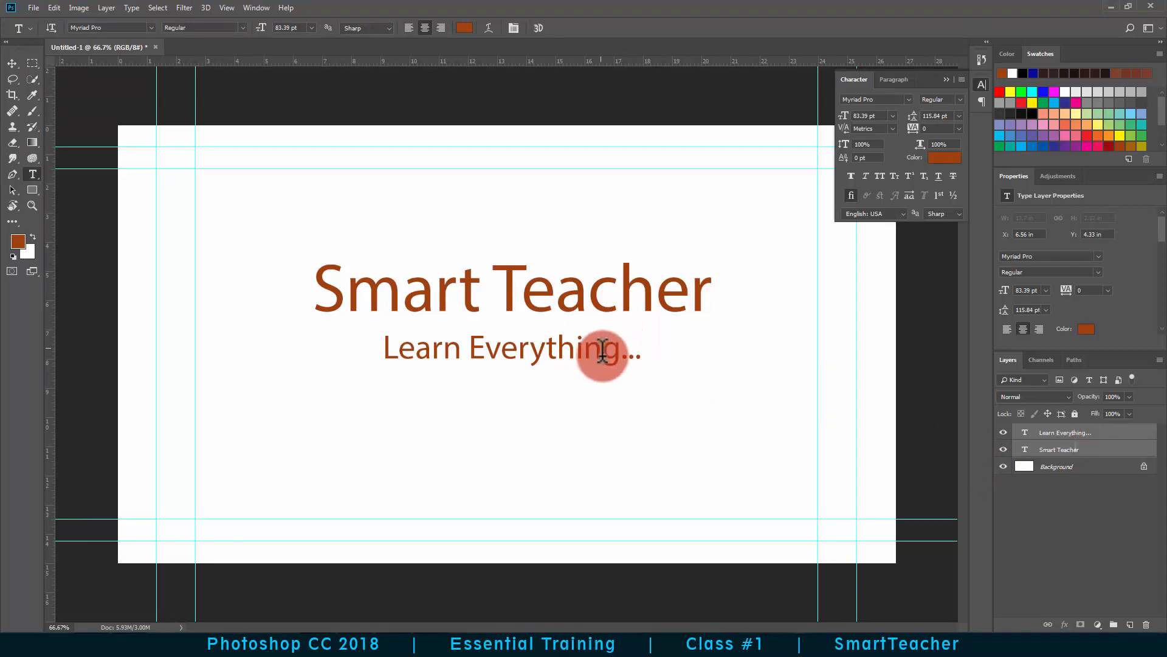
key(v)
drag(604, 352, 605, 375)
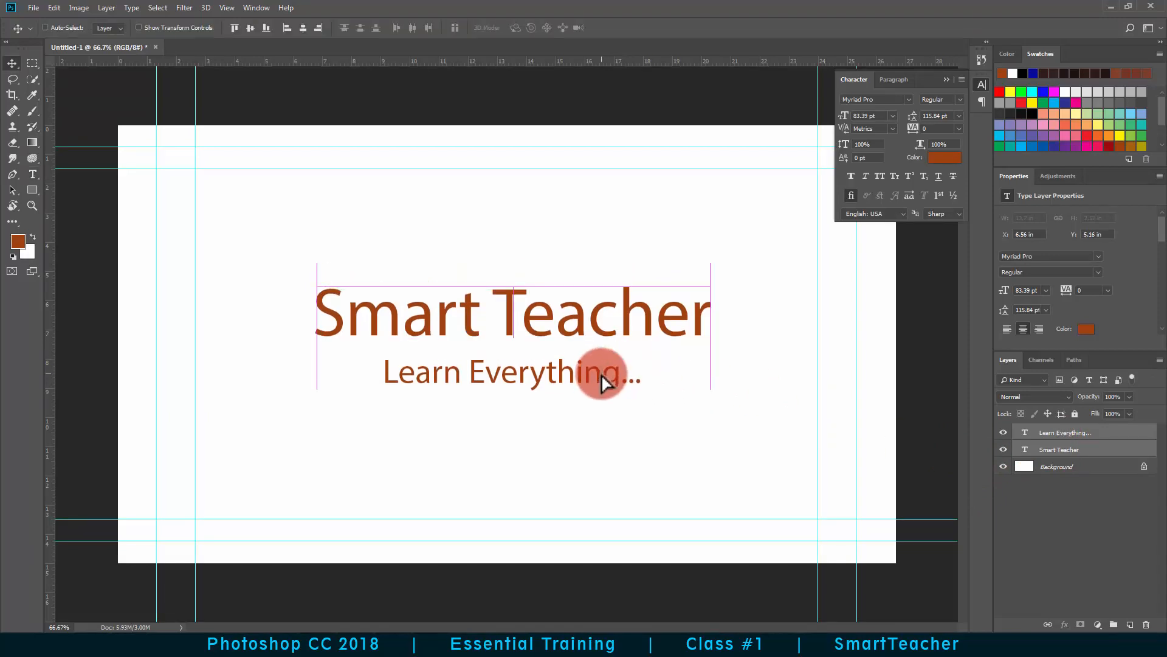
Step: Collapse the Character panel and try to move the Background layer with the Move tool
click(1053, 465)
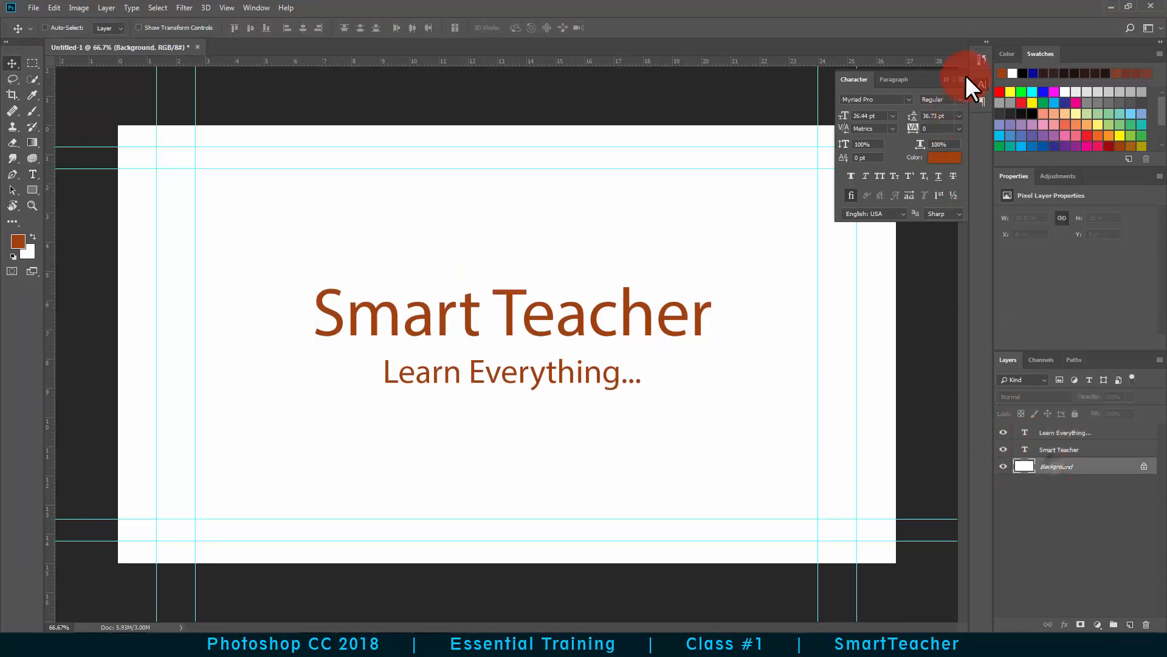
click(705, 192)
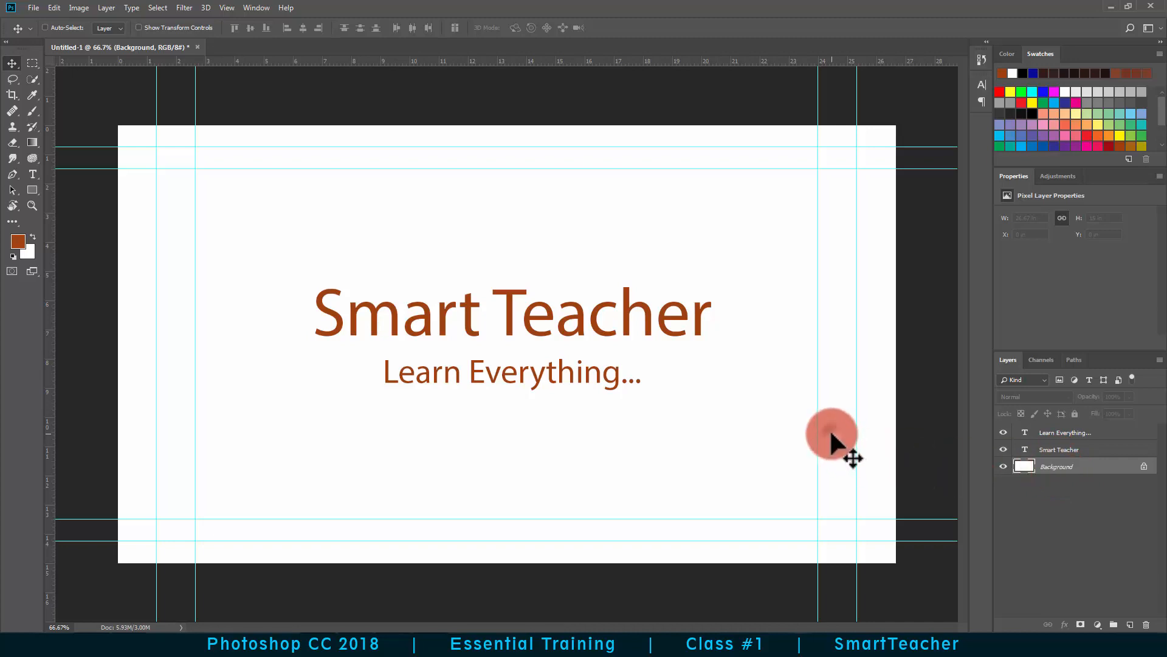
drag(831, 433, 876, 448)
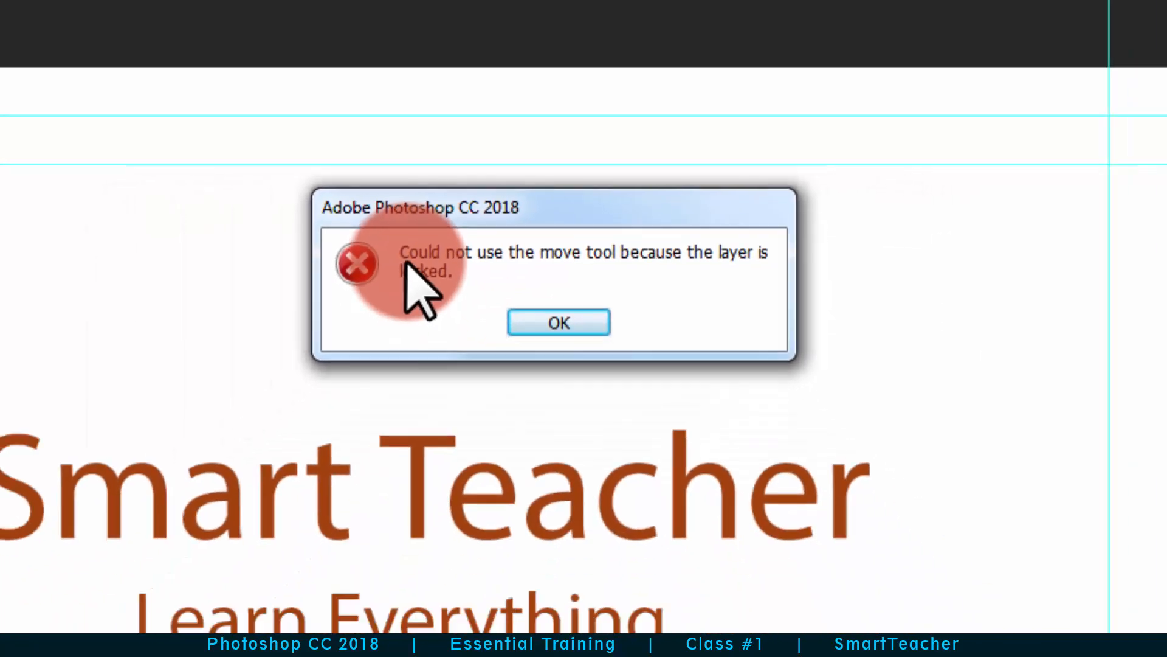
key(Return)
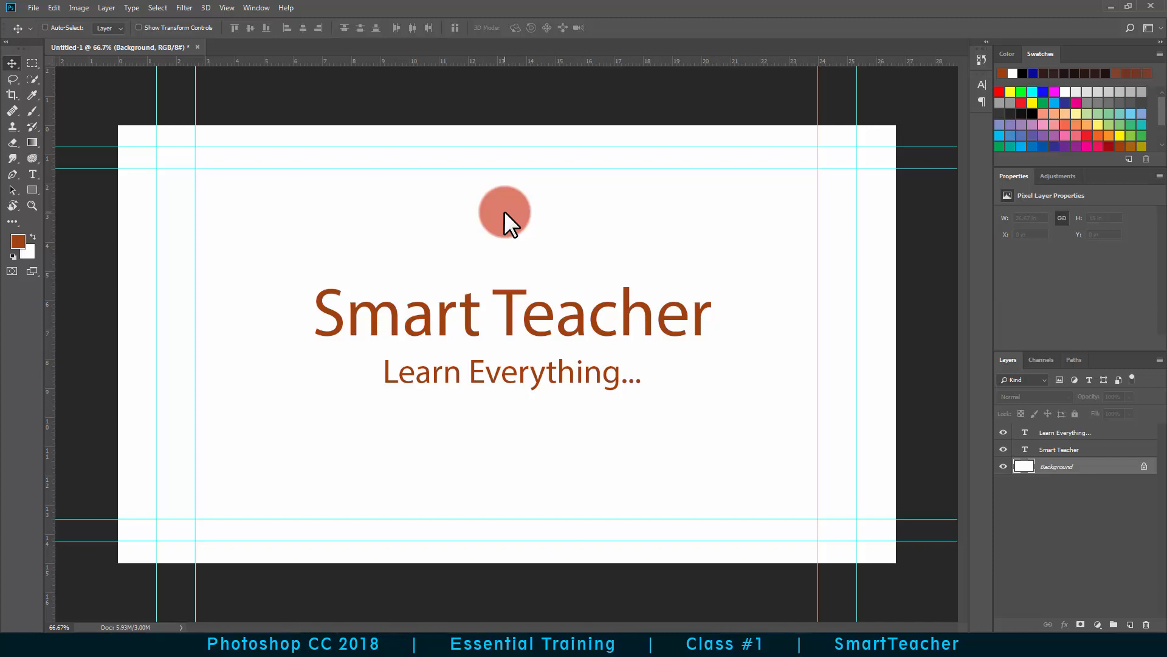
Step: Try moving the Smart Teacher layer and the "Learn Everything..." layer one at a time, undoing each move
click(1069, 455)
mouse_move(491, 330)
mouse_down()
mouse_move(519, 262)
mouse_move(527, 333)
mouse_move(465, 204)
mouse_move(628, 241)
mouse_move(521, 316)
mouse_move(509, 208)
mouse_move(555, 280)
mouse_move(457, 240)
mouse_move(544, 315)
mouse_move(482, 315)
mouse_move(560, 253)
mouse_move(500, 237)
mouse_move(412, 260)
mouse_move(410, 340)
mouse_move(596, 326)
mouse_move(757, 471)
mouse_move(698, 567)
mouse_move(565, 594)
mouse_move(535, 615)
mouse_move(530, 254)
mouse_move(462, 282)
mouse_move(512, 283)
mouse_move(497, 321)
mouse_up()
key(ctrl)
click(1061, 432)
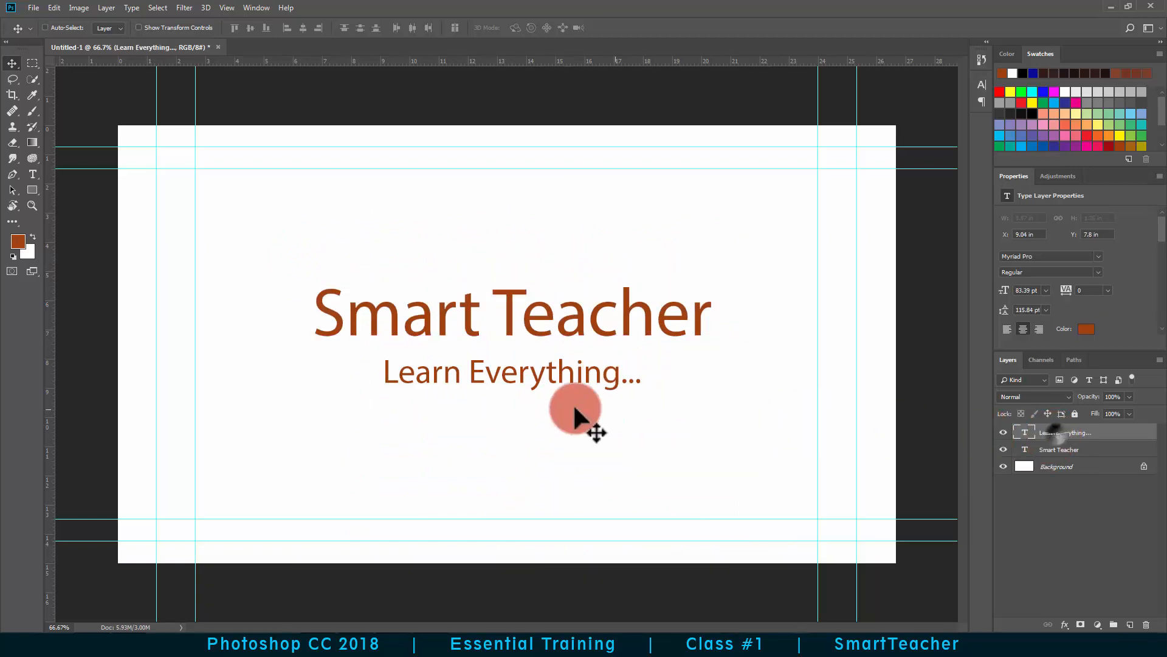
drag(529, 378, 583, 435)
key(ctrl+z)
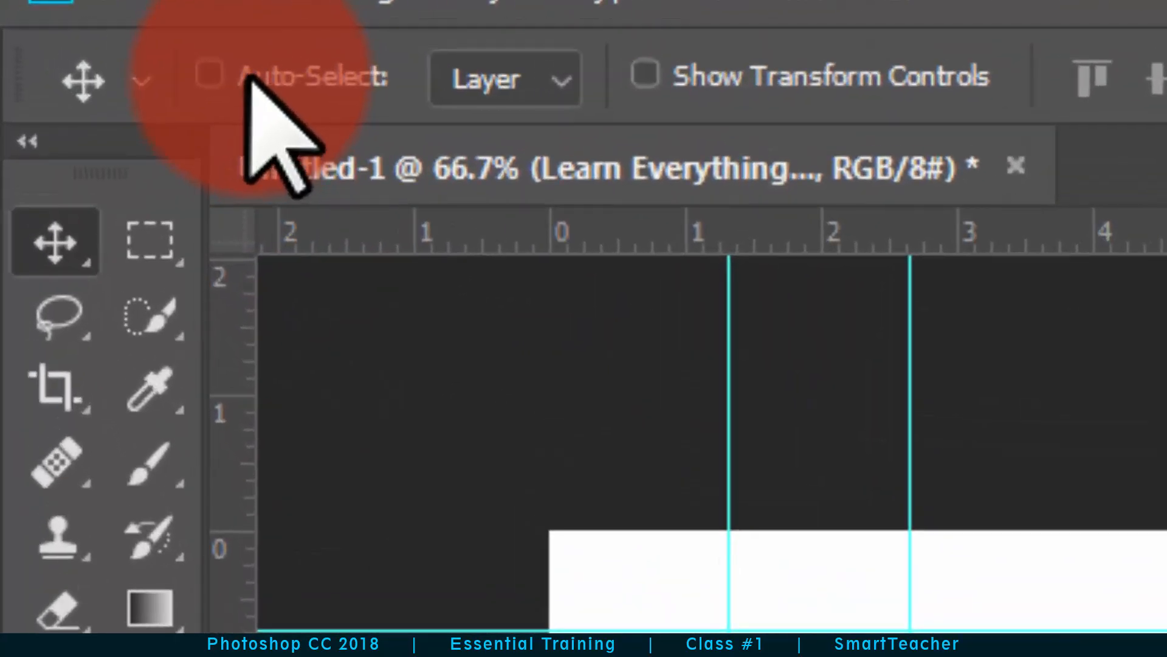
Step: Turn on Auto-Select for layers with the Move tool and pick the two text layers in turn on the canvas
click(249, 88)
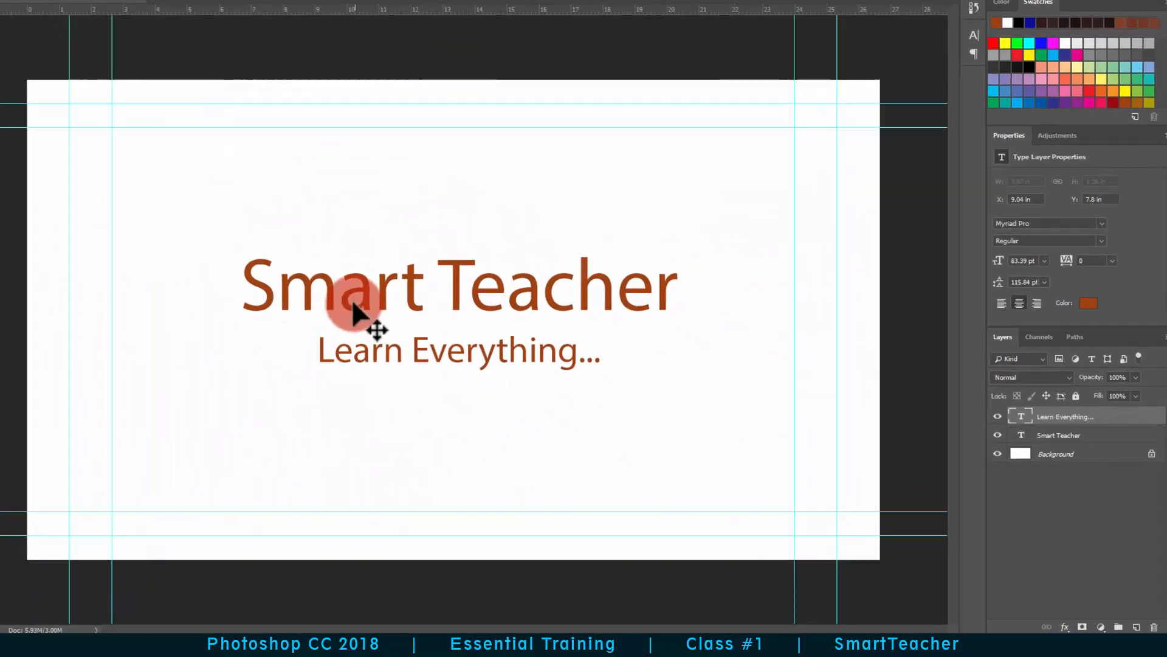
click(180, 222)
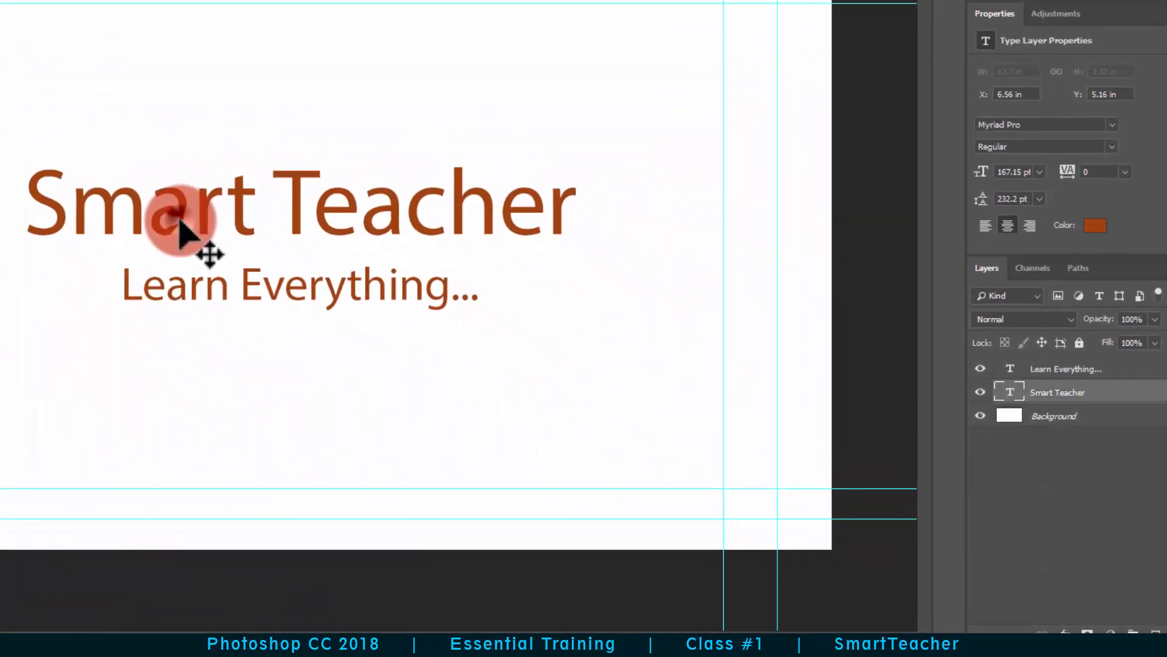
click(196, 292)
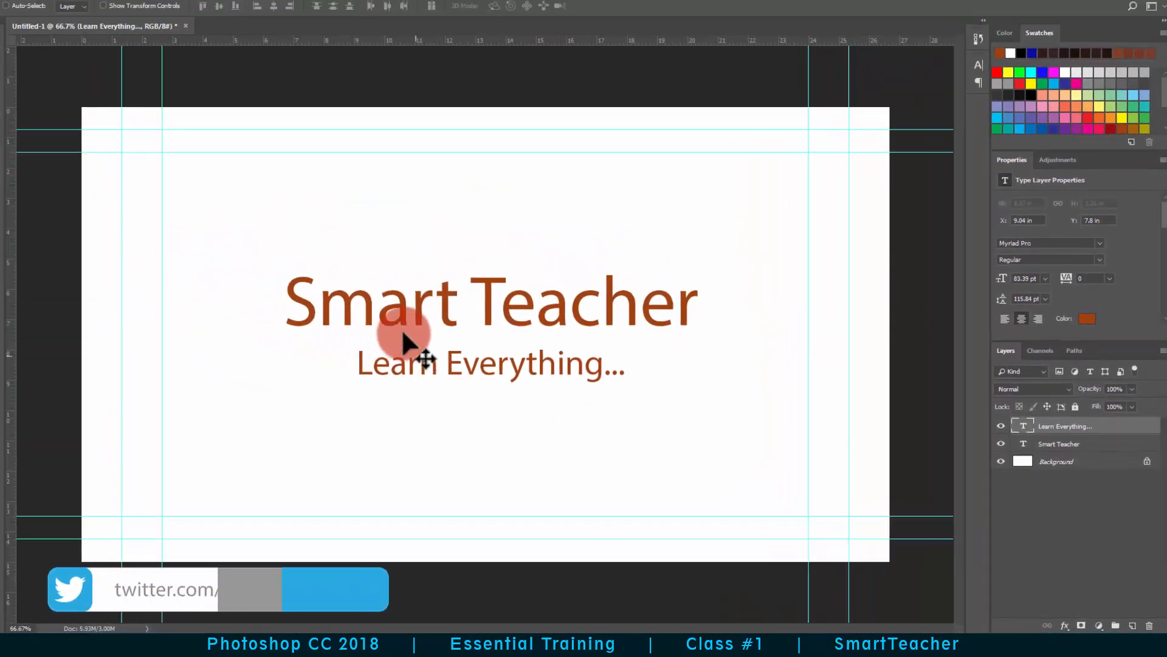
drag(169, 228, 251, 233)
drag(478, 334, 477, 331)
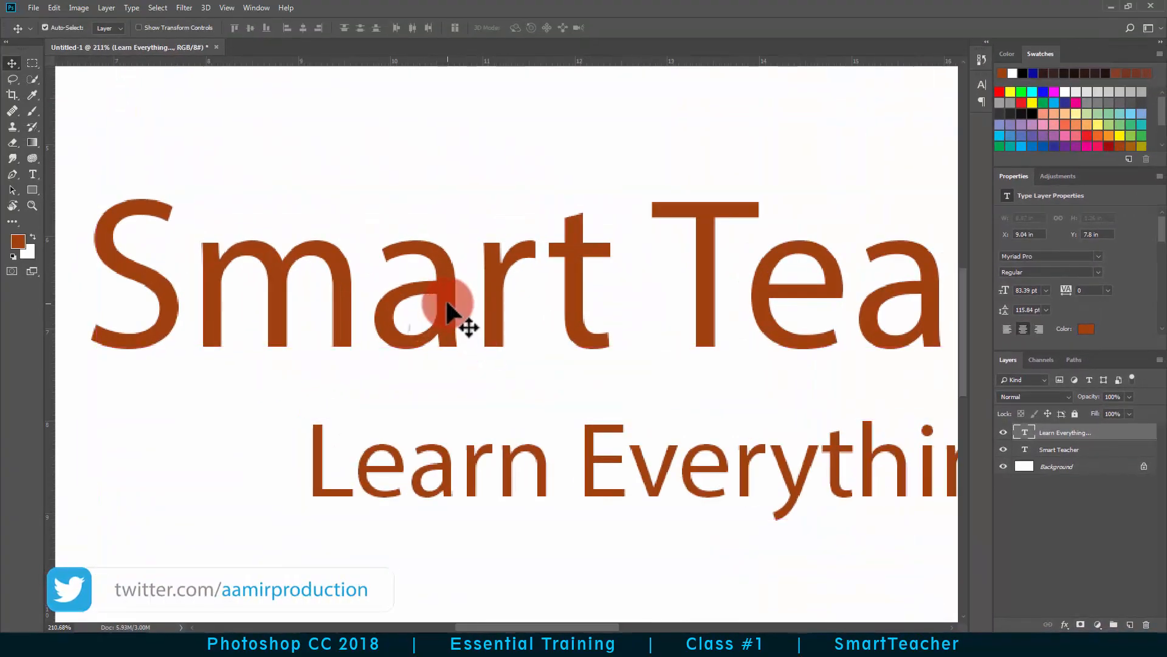
Step: Auto-select the Smart Teacher text on the canvas, and deselect all layers from an empty canvas area
click(466, 307)
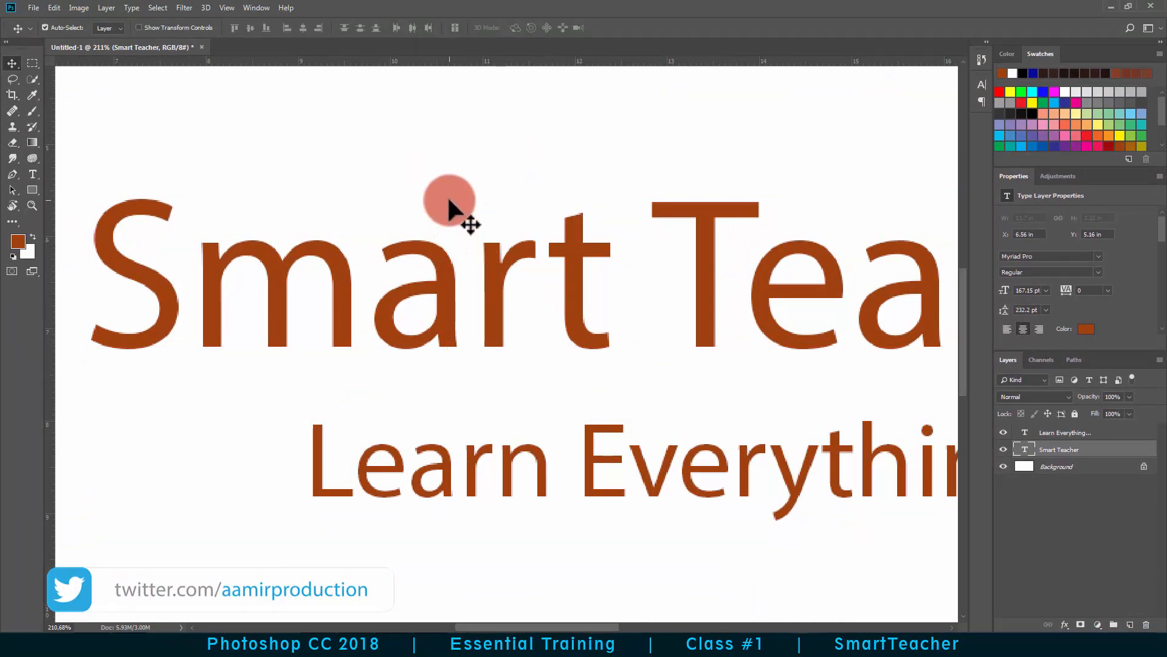
click(450, 172)
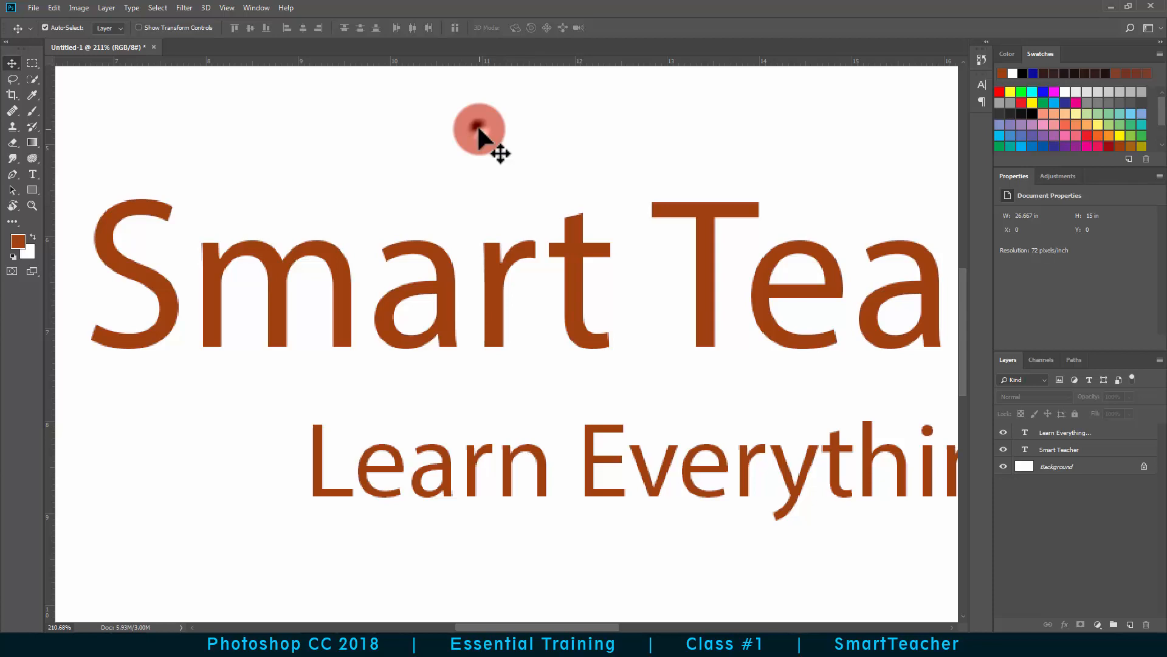
click(1088, 478)
Step: Auto-select the Smart Teacher heading again, followed by the "Learn Everything..." line, directly on the enlarged canvas
click(578, 320)
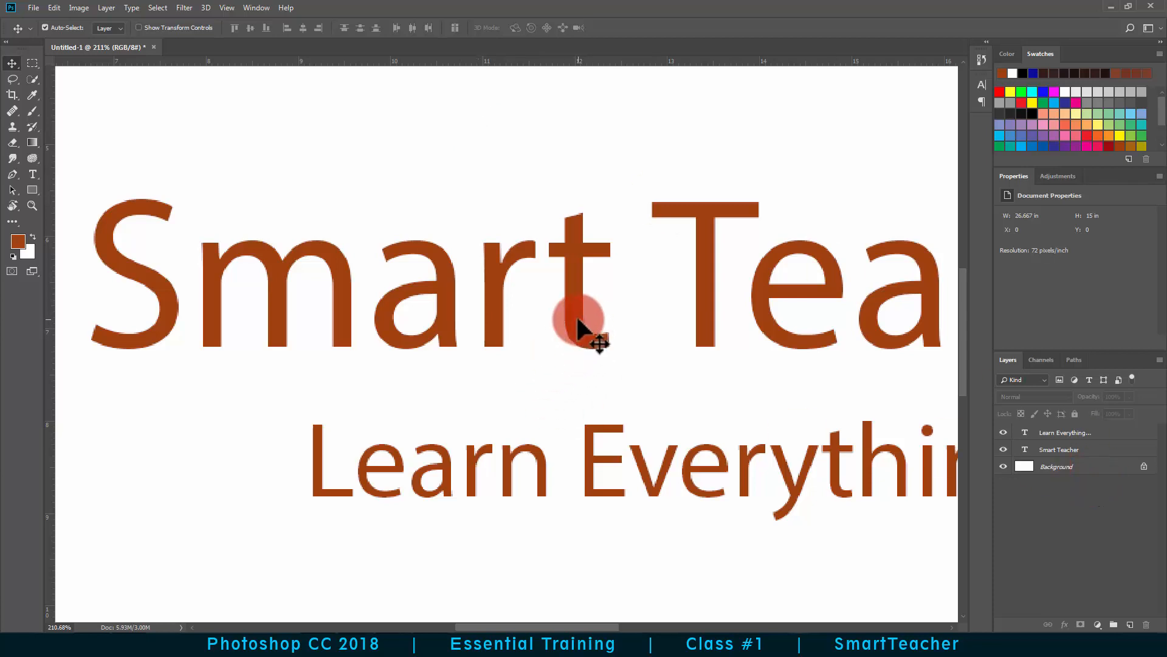
click(578, 319)
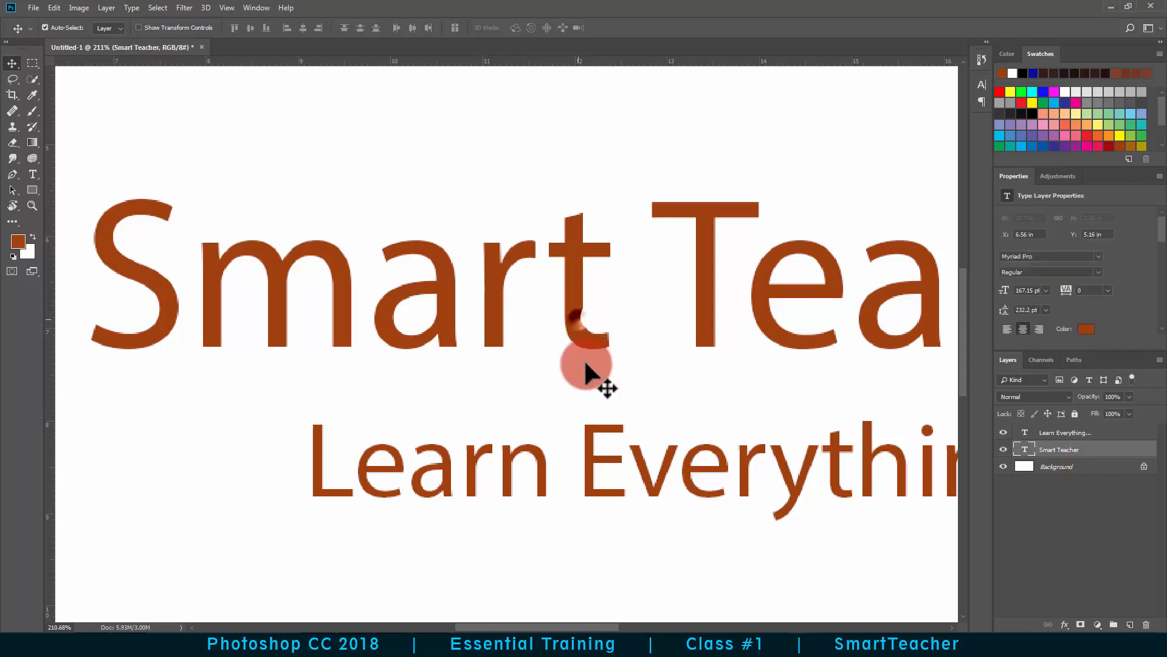
click(587, 464)
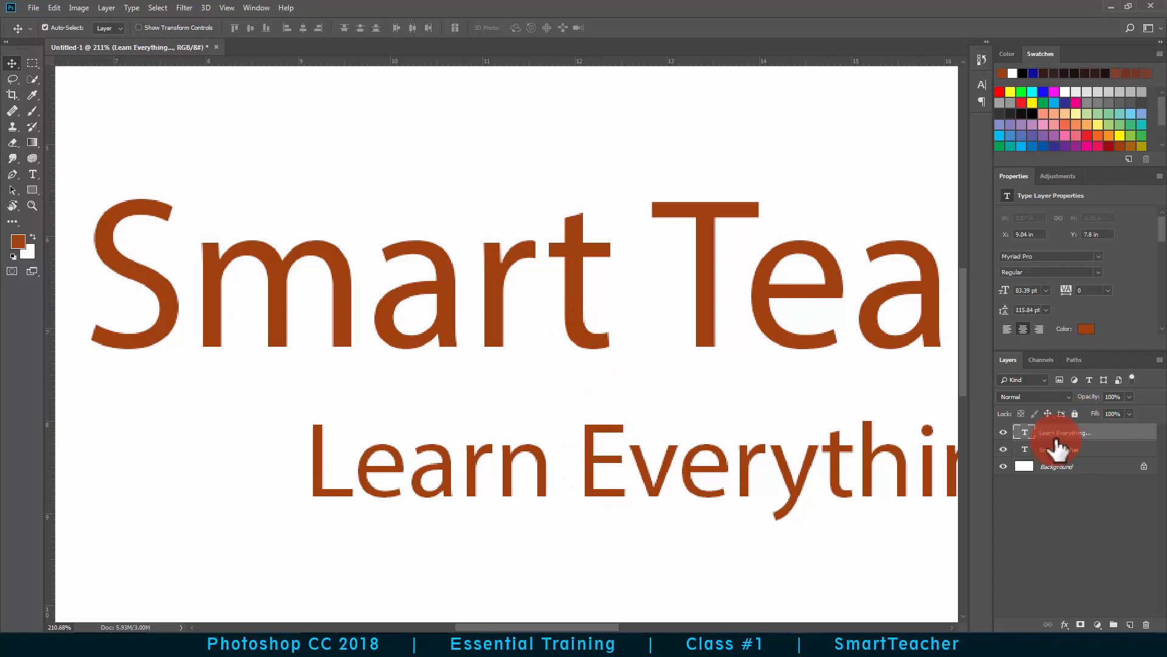
click(763, 327)
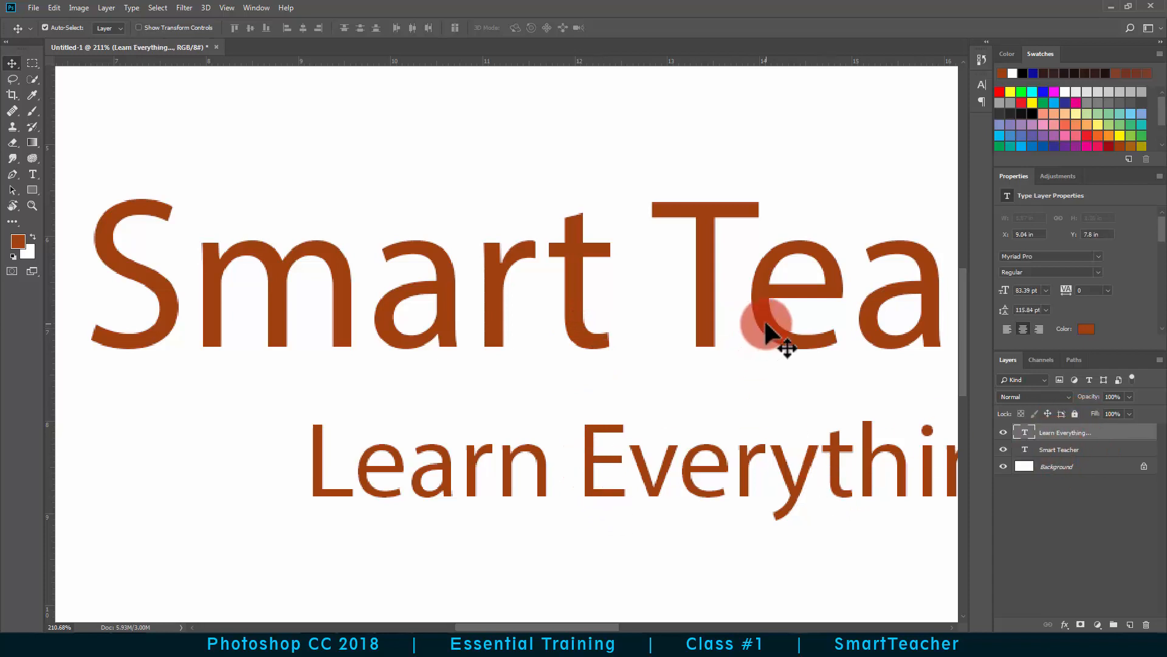
Step: Auto-select the "Learn Everything..." line on the canvas, and keep the Auto-Select target set to Layer
click(786, 475)
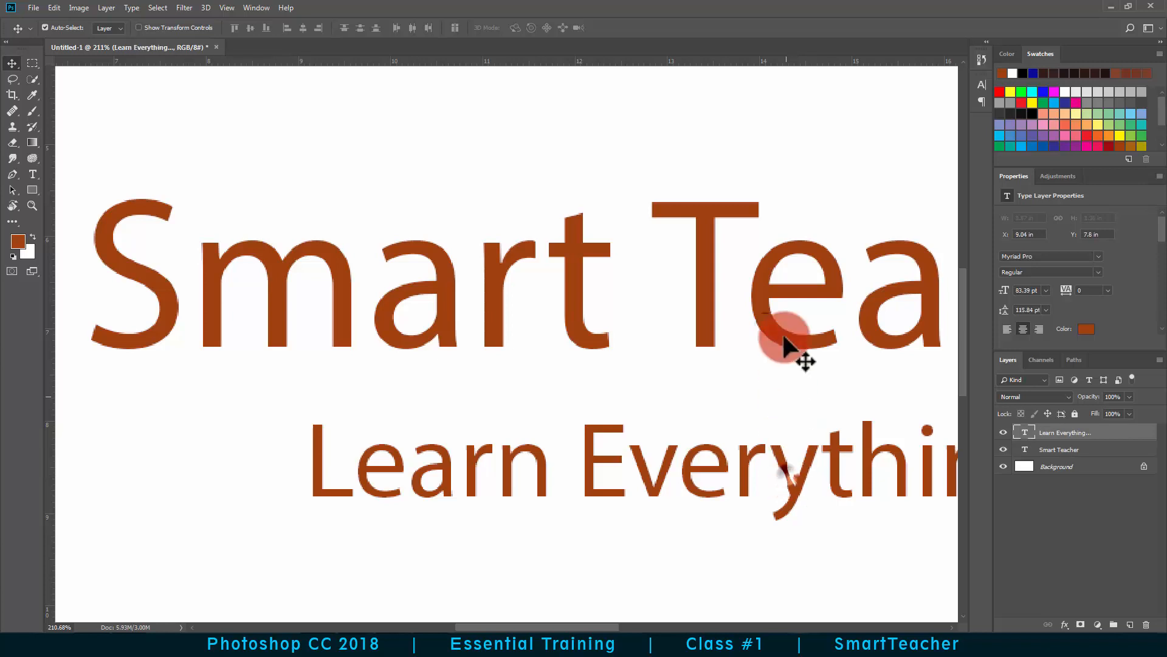
drag(618, 345, 530, 363)
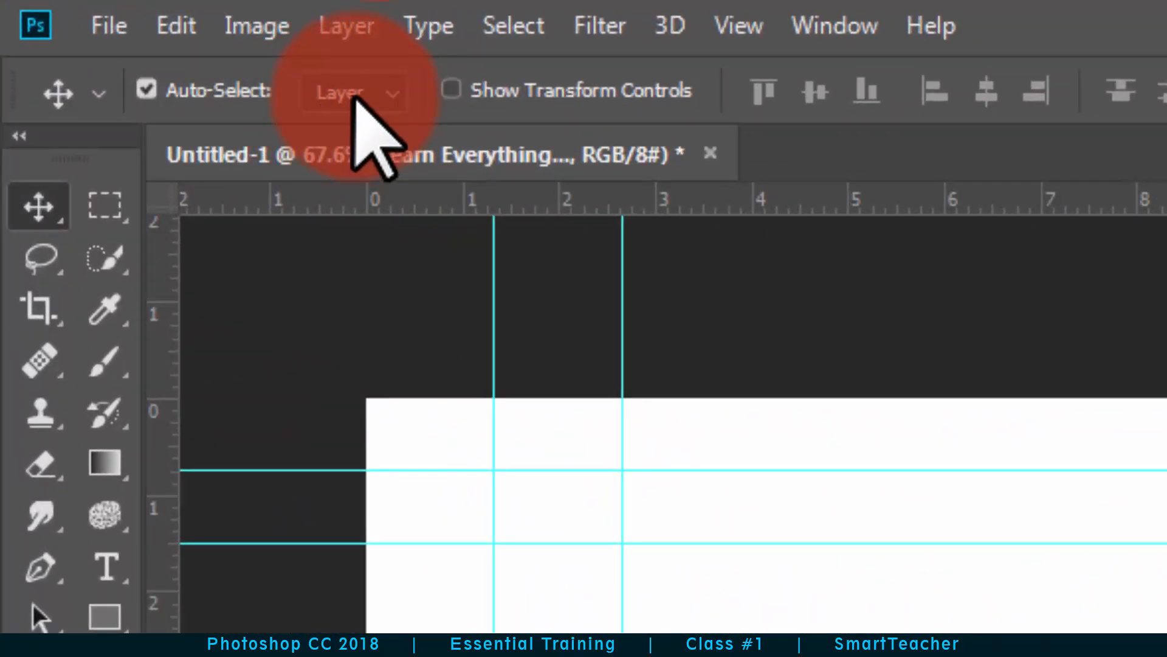
click(355, 98)
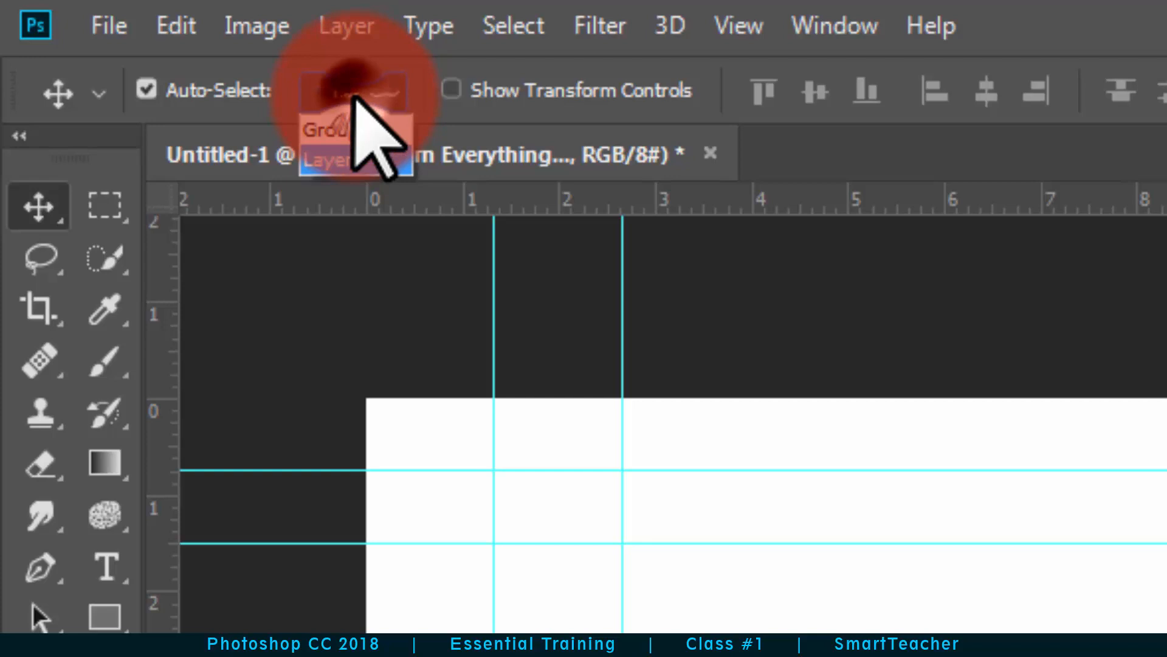
click(355, 156)
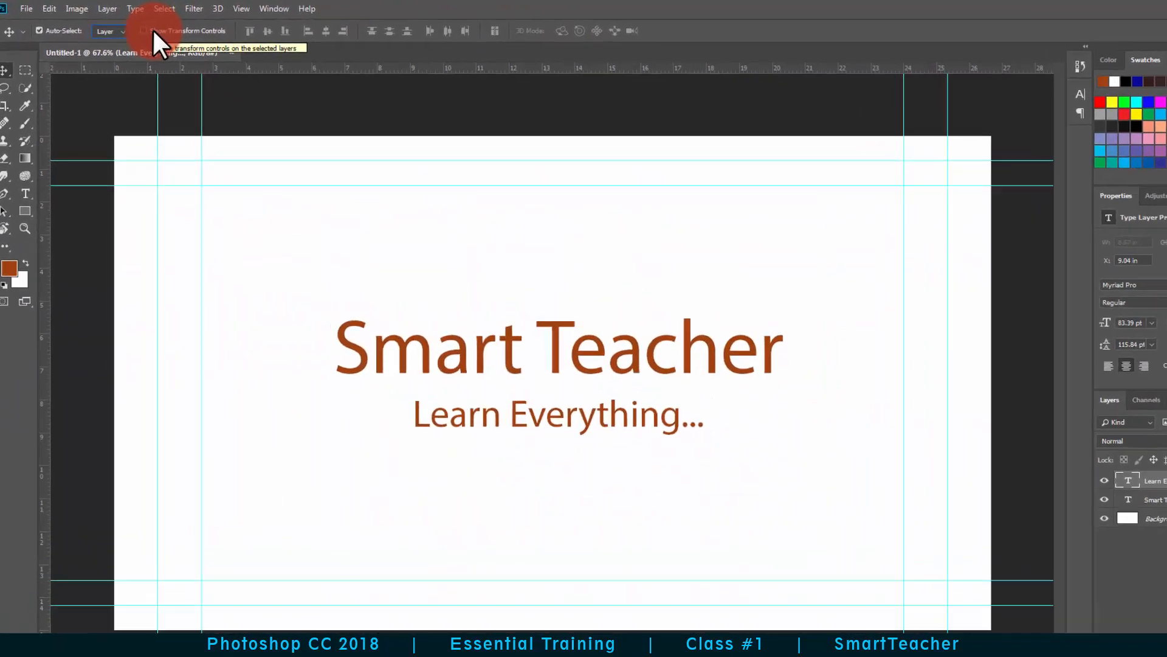
Step: Turn on Show Transform Controls for the Move tool and select the Smart Teacher heading on the canvas
click(168, 40)
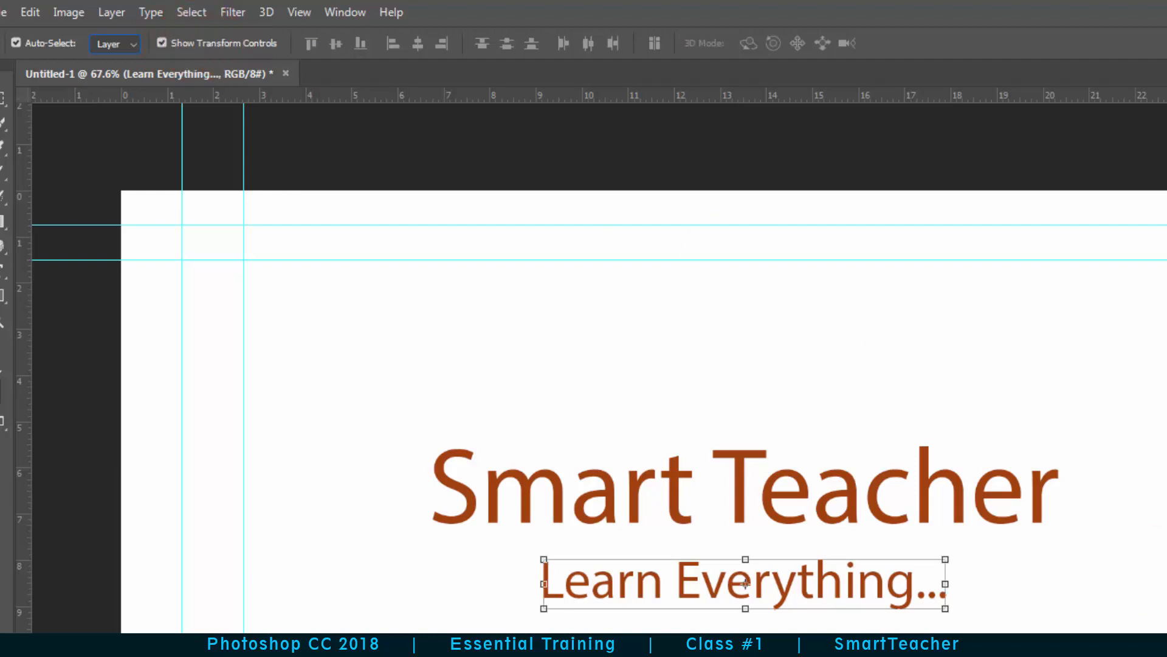
click(747, 485)
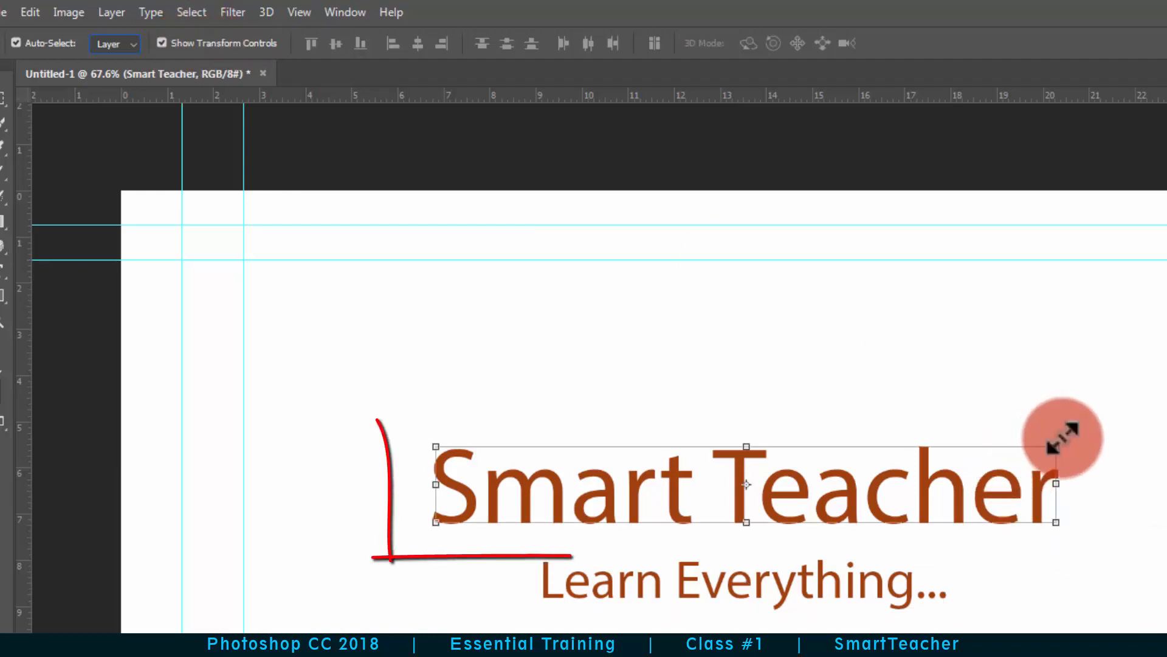
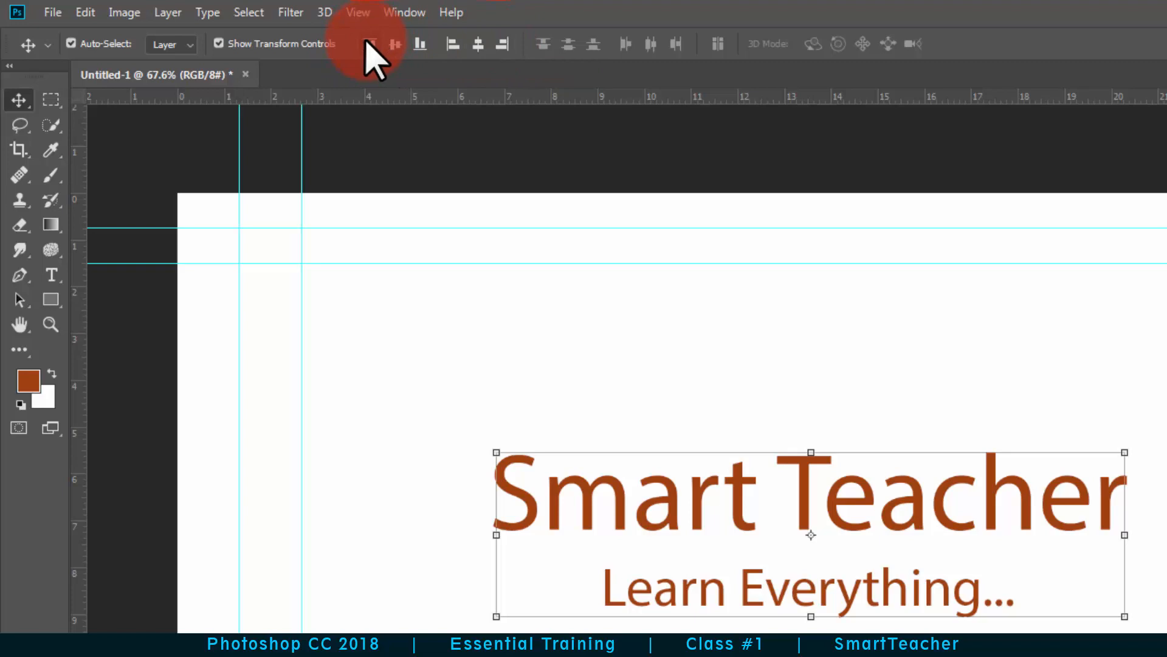
Step: Select both text layers and align their horizontal centers
click(1061, 491)
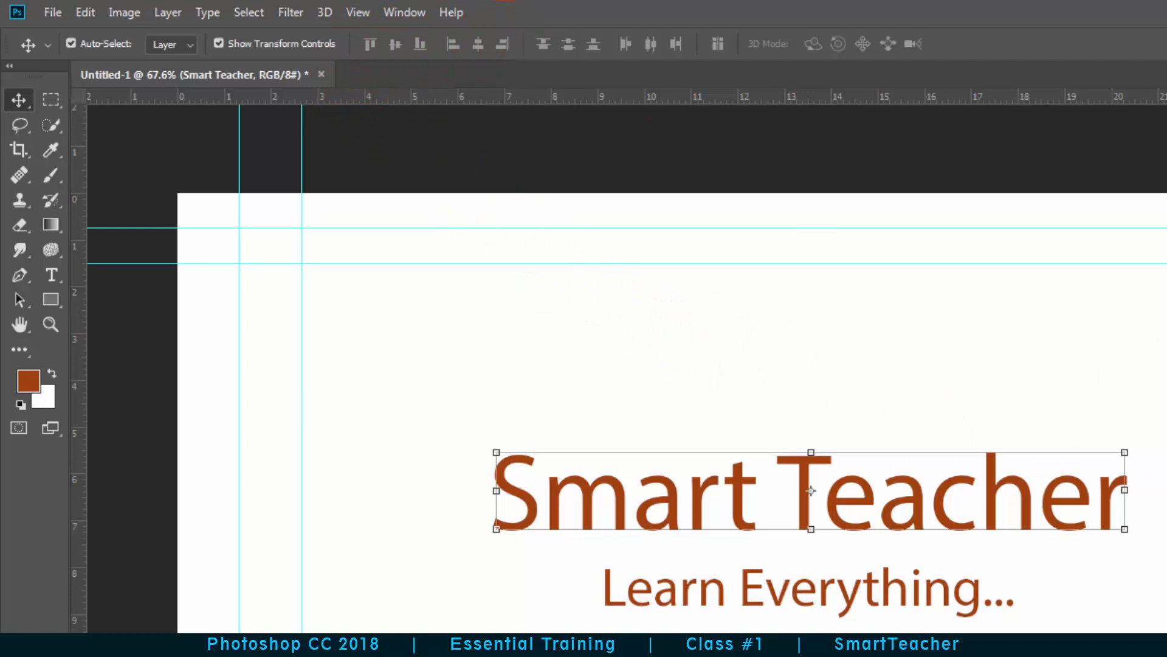
key(ctrl+alt+a)
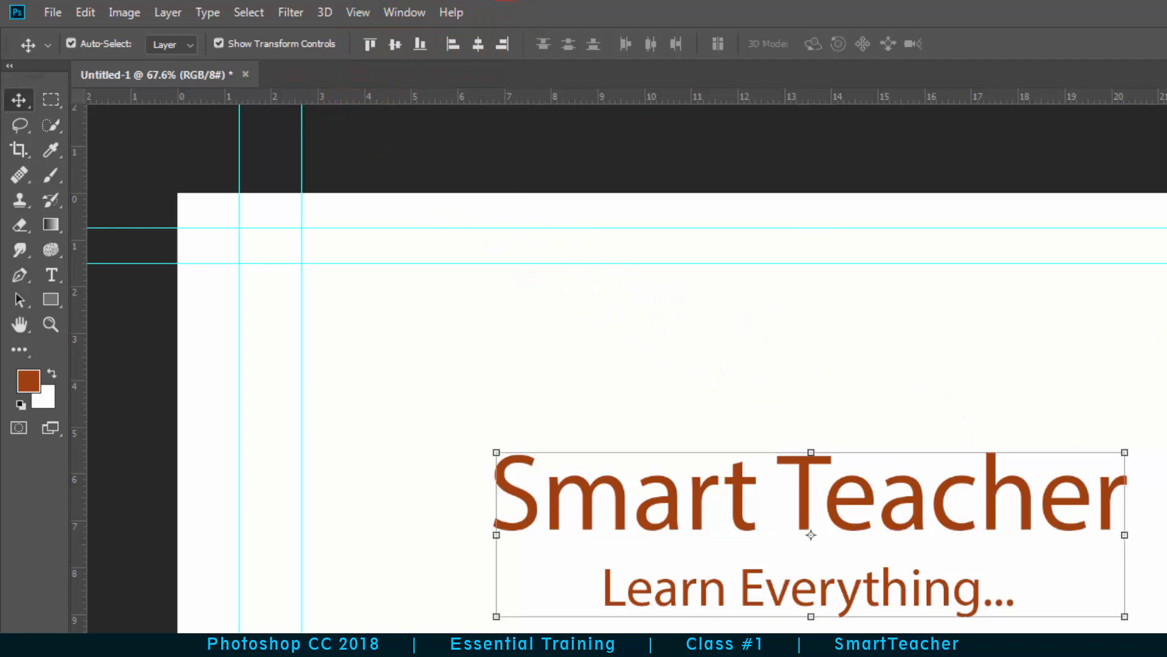
click(477, 44)
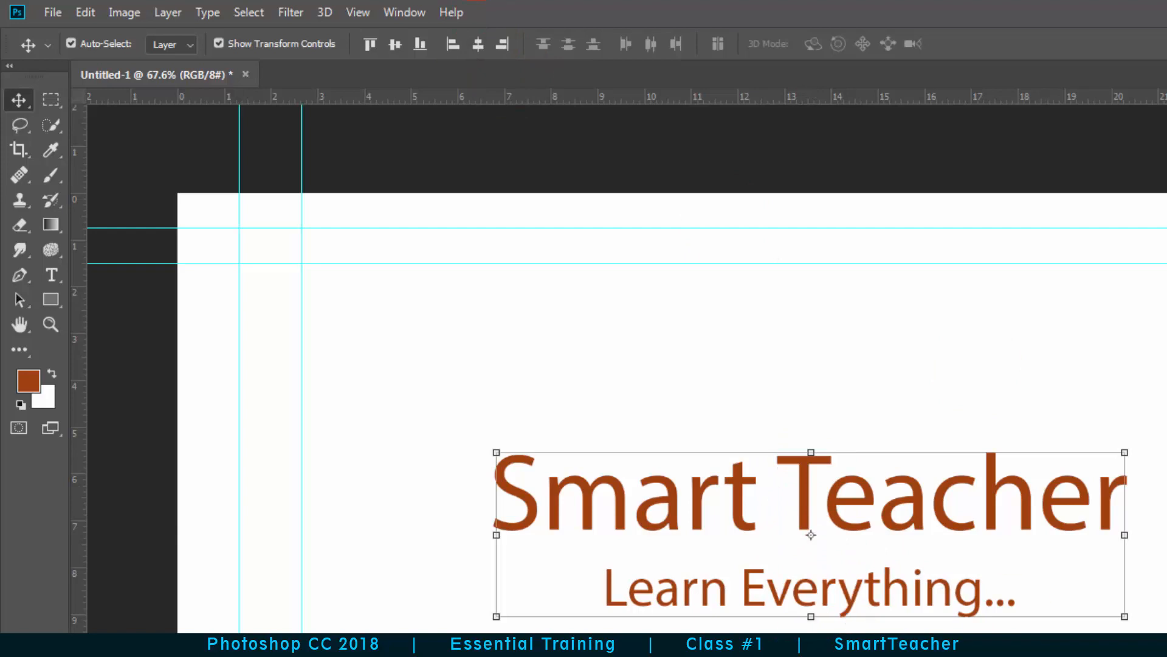
Step: Move the "Learn Everything..." line right until its end meets the outer right margin guide
click(872, 589)
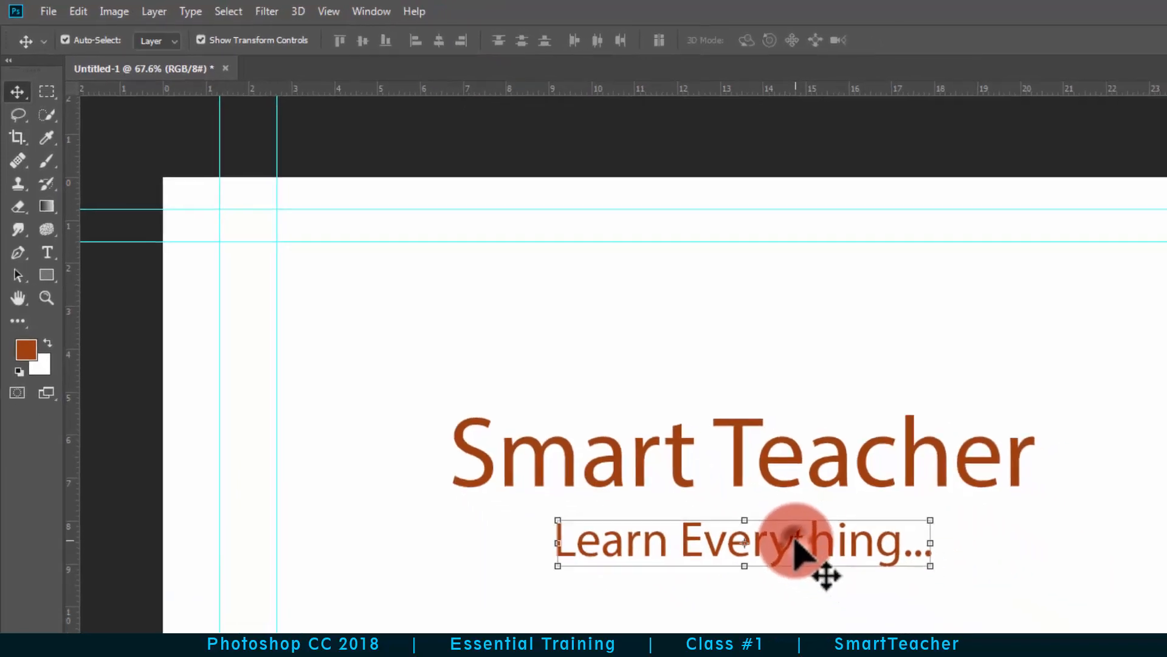
drag(808, 559, 1159, 557)
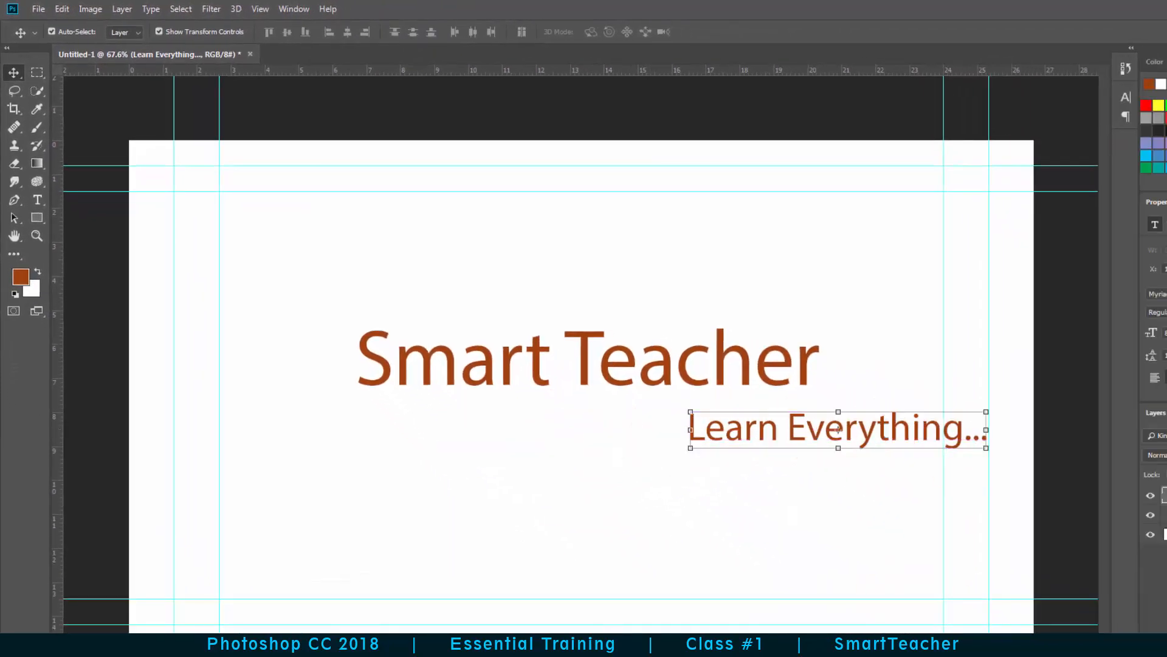
Step: Add the Smart Teacher heading to the selection and try aligning horizontal centers, undoing the alignment
shift+click(795, 391)
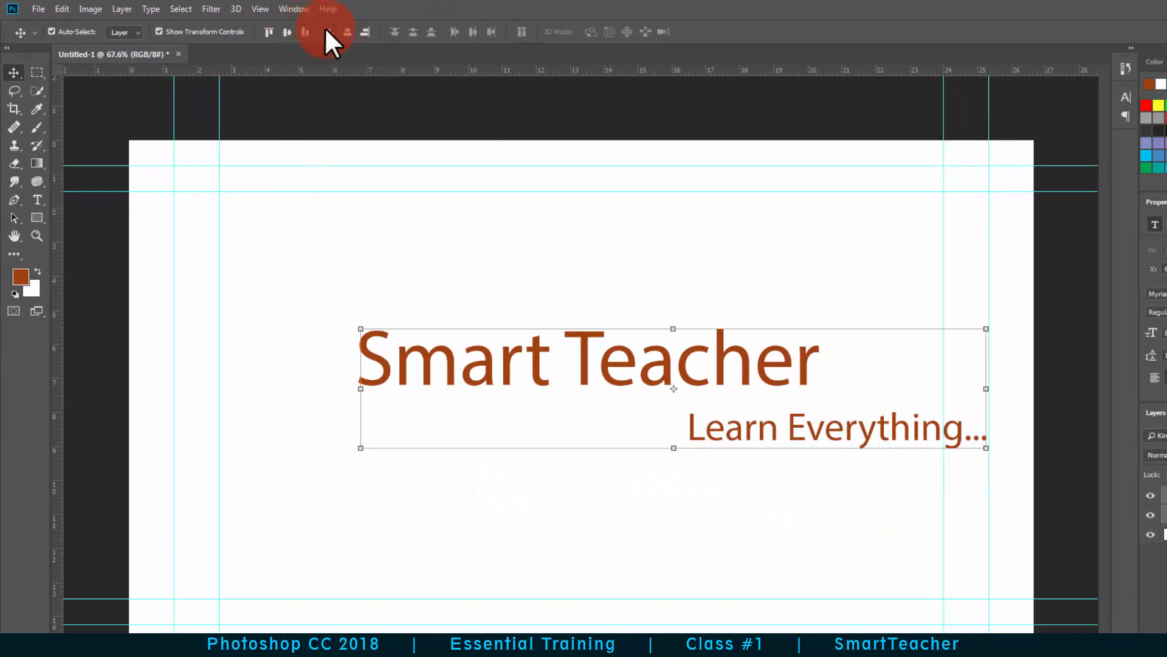
click(344, 28)
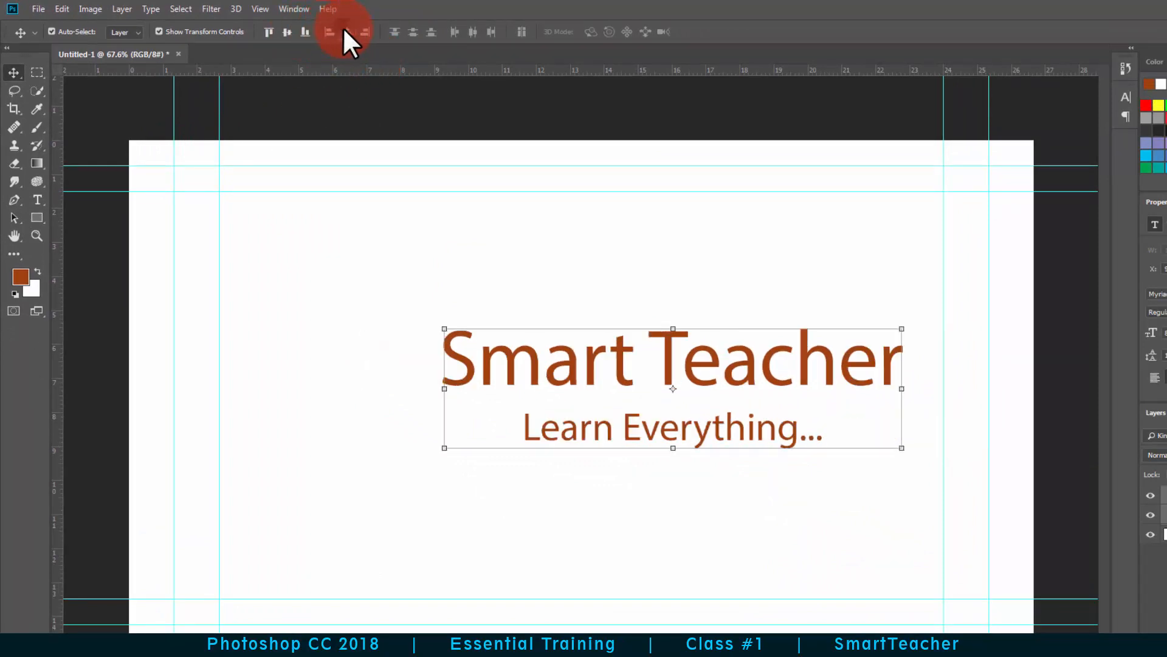
key(ctrl+z)
Step: Select the two text layers and place a vertical guide at about 16 in through their combined bounding box's center
click(955, 479)
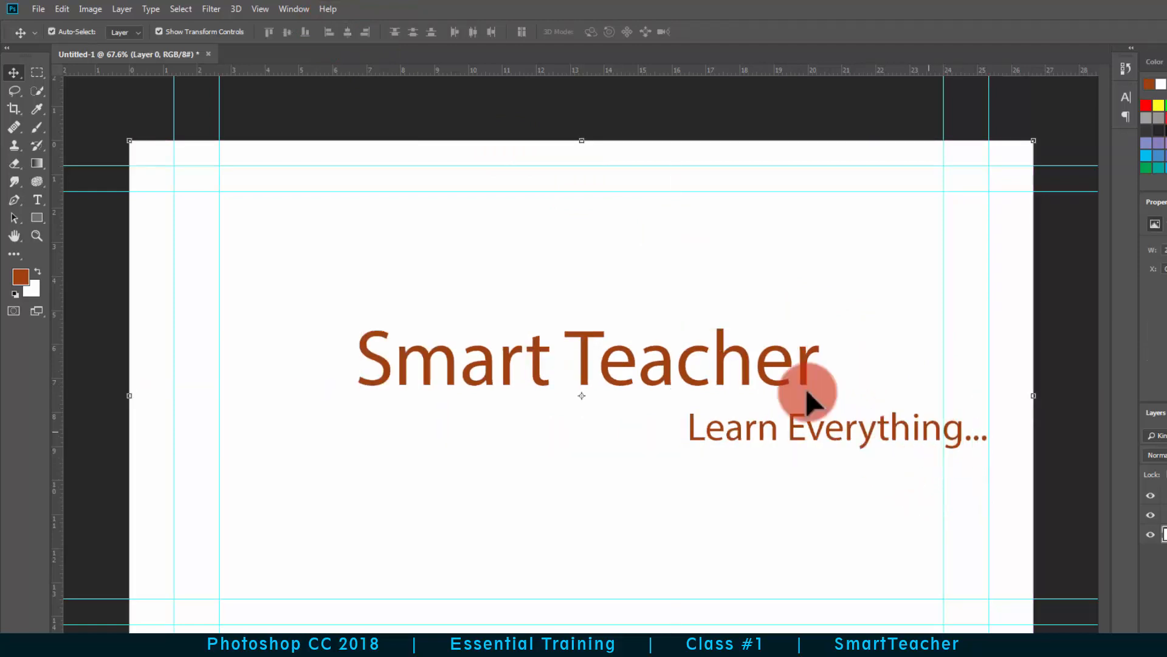
click(1164, 515)
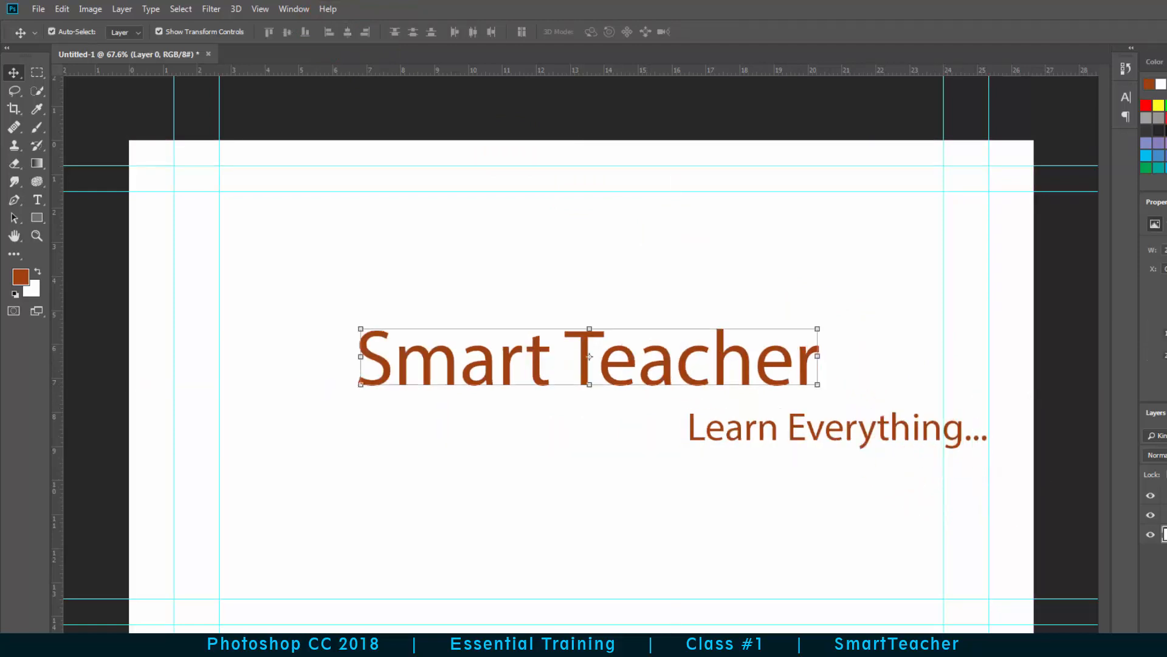
ctrl+click(1164, 495)
drag(57, 487, 673, 346)
click(1074, 539)
Step: Reselect the Smart Teacher and "Learn Everything..." layers and align their horizontal centers on the new guide
click(1164, 515)
ctrl+click(1164, 496)
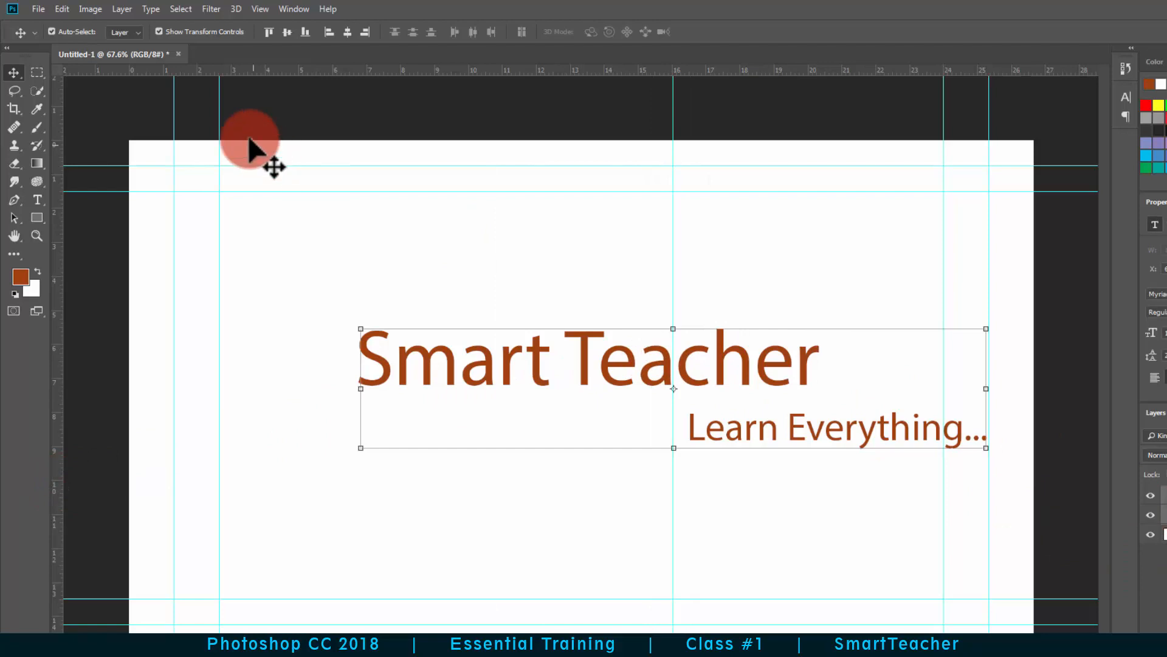
click(348, 31)
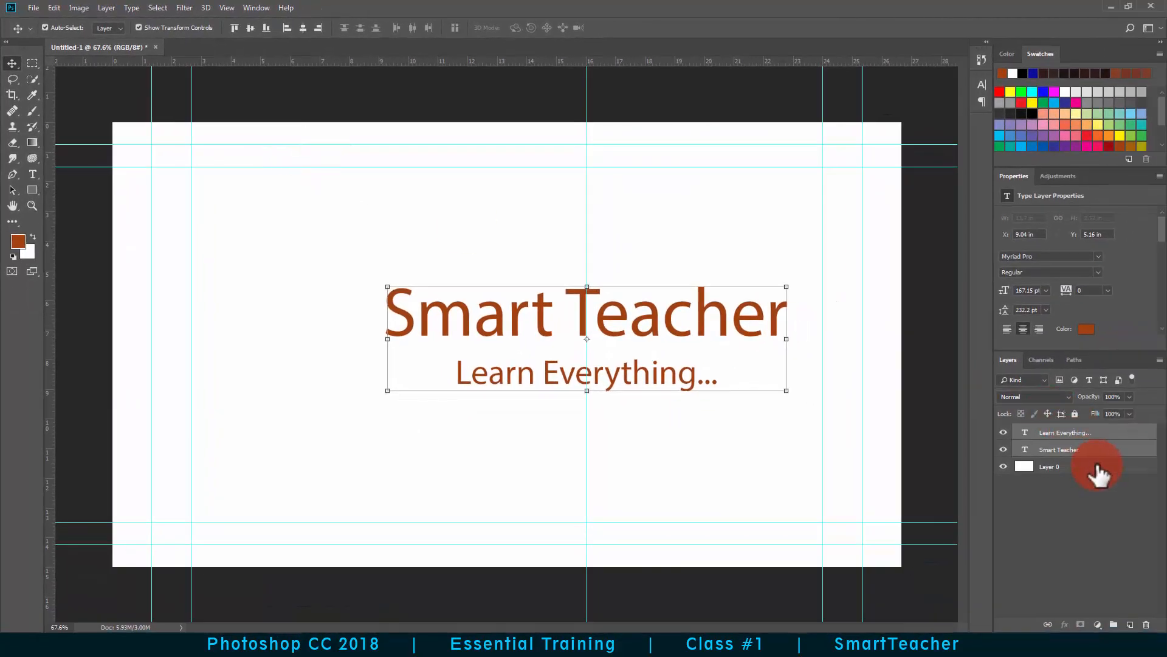
Step: Lock Layer 0, and center the two selected text layers horizontally on the canvas
click(1098, 467)
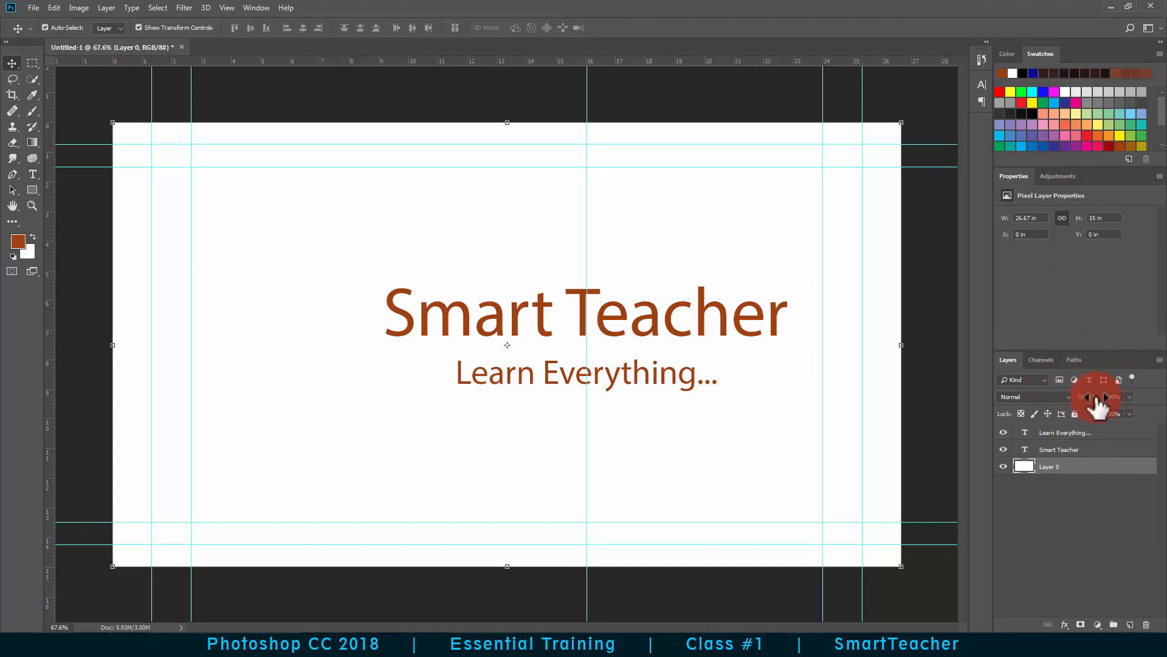
click(1073, 414)
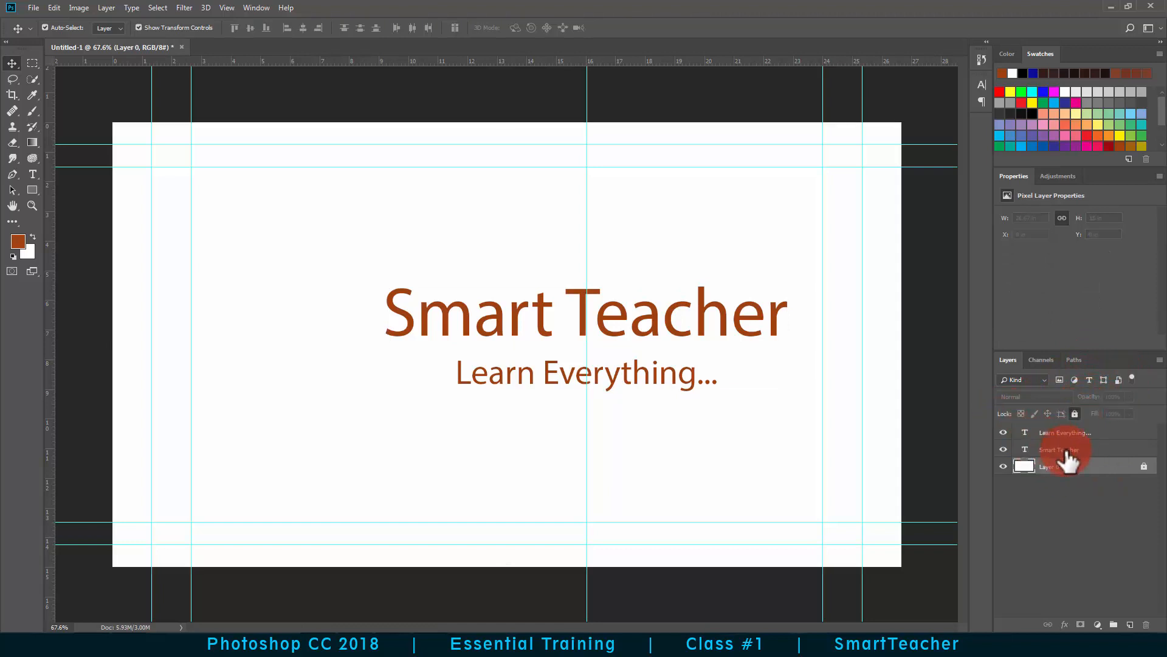
shift+click(1067, 433)
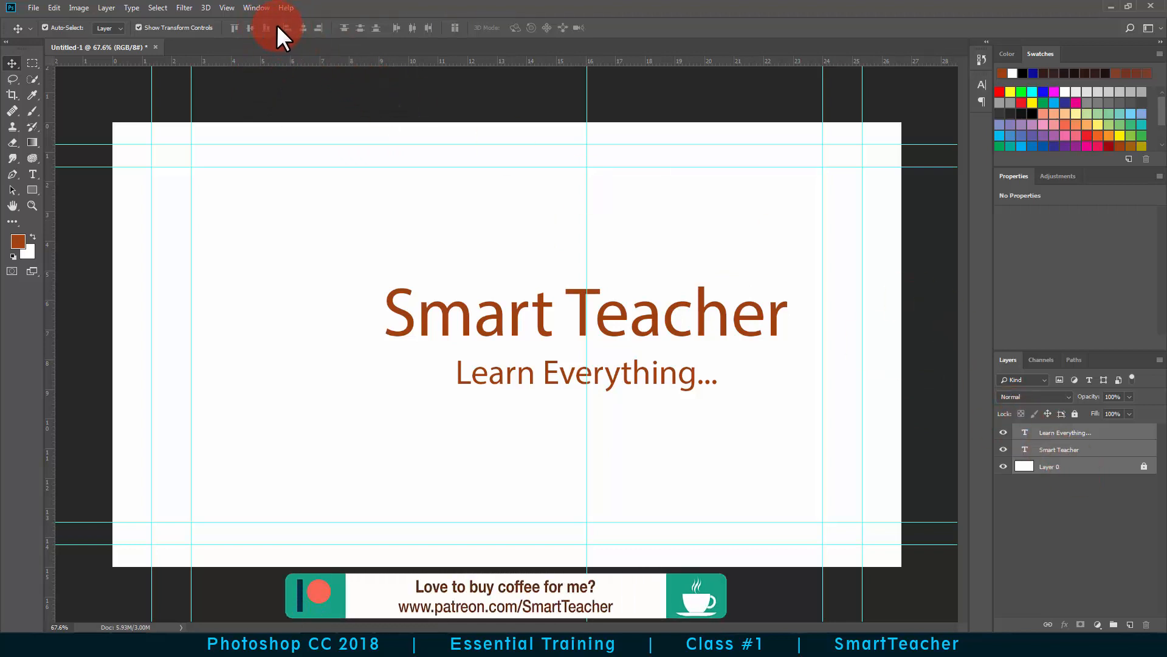
ctrl+click(1070, 466)
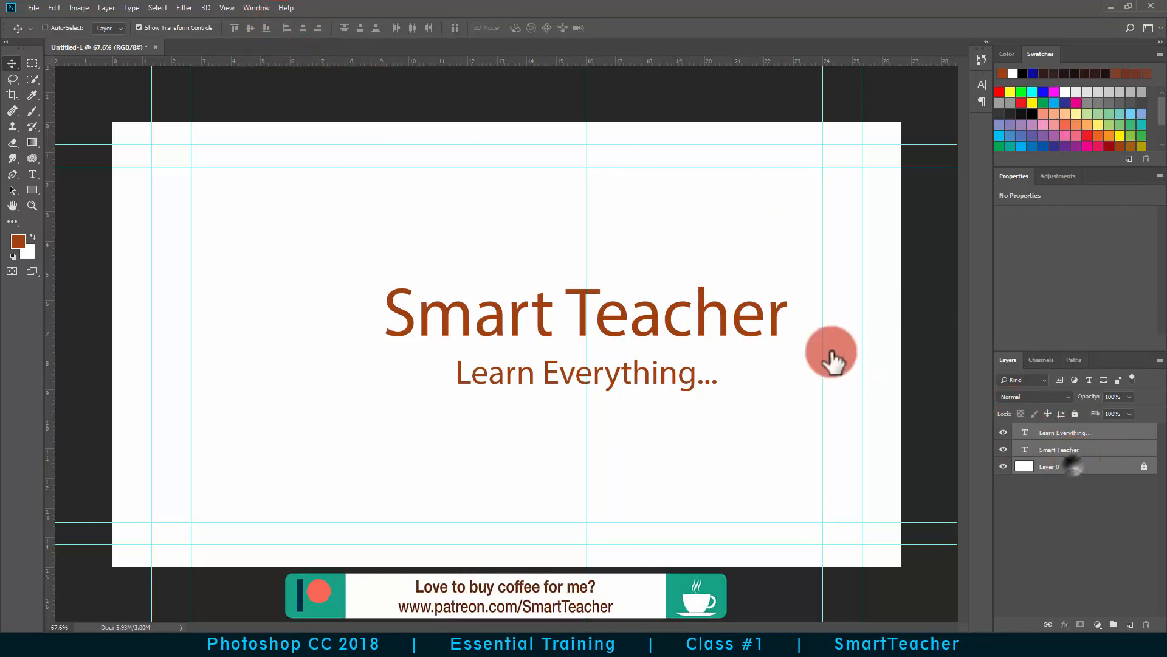
drag(648, 313, 578, 309)
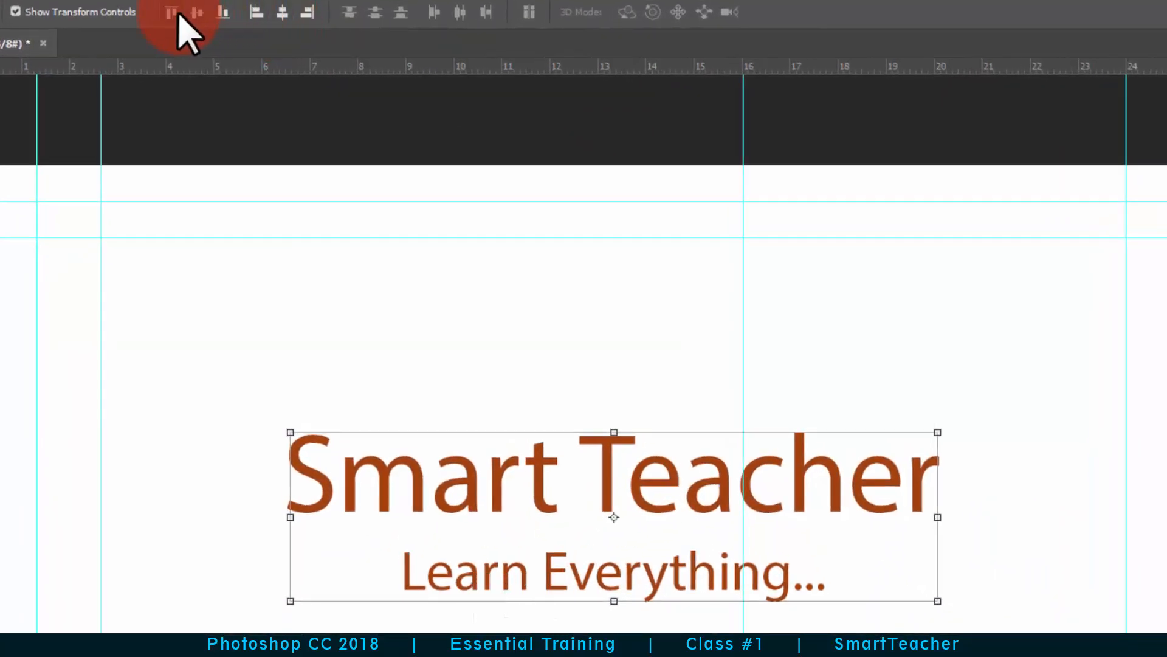
Step: Try aligning the two text layers by their bottom, right and left edges, undoing each alignment
click(221, 12)
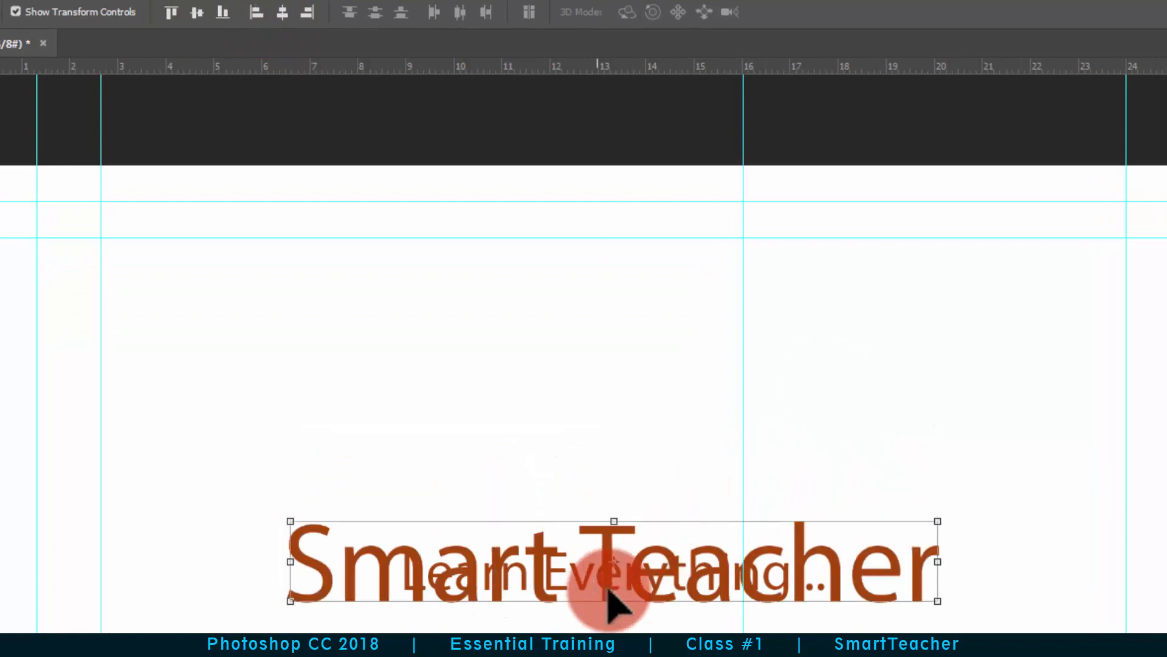
key(ctrl+z)
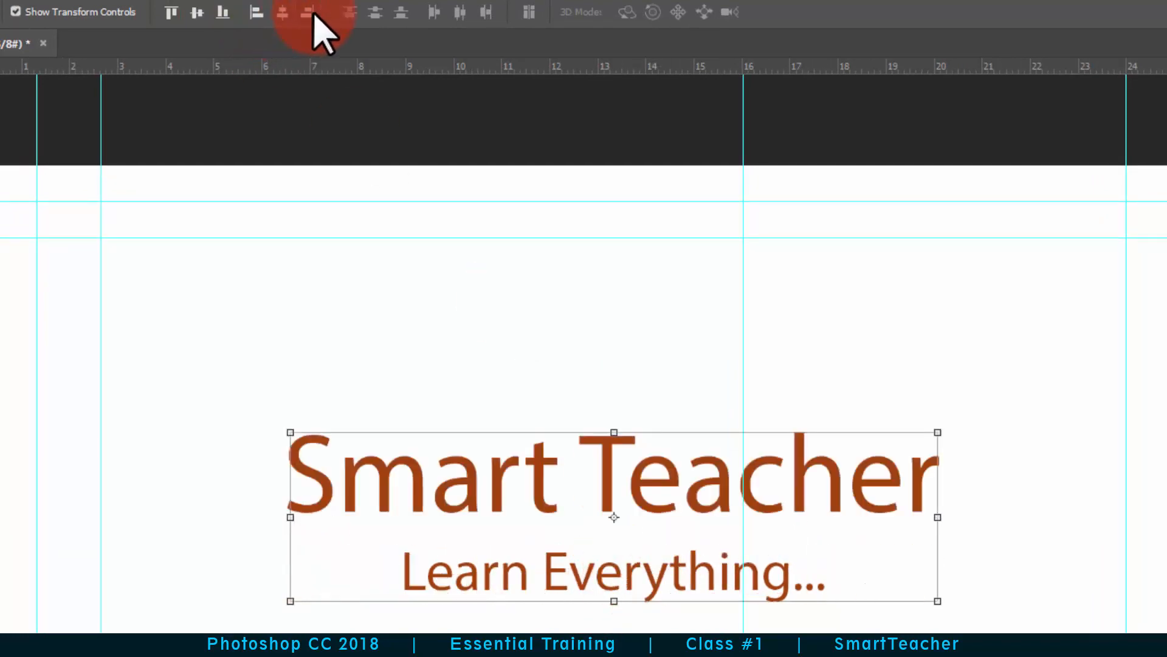
click(312, 13)
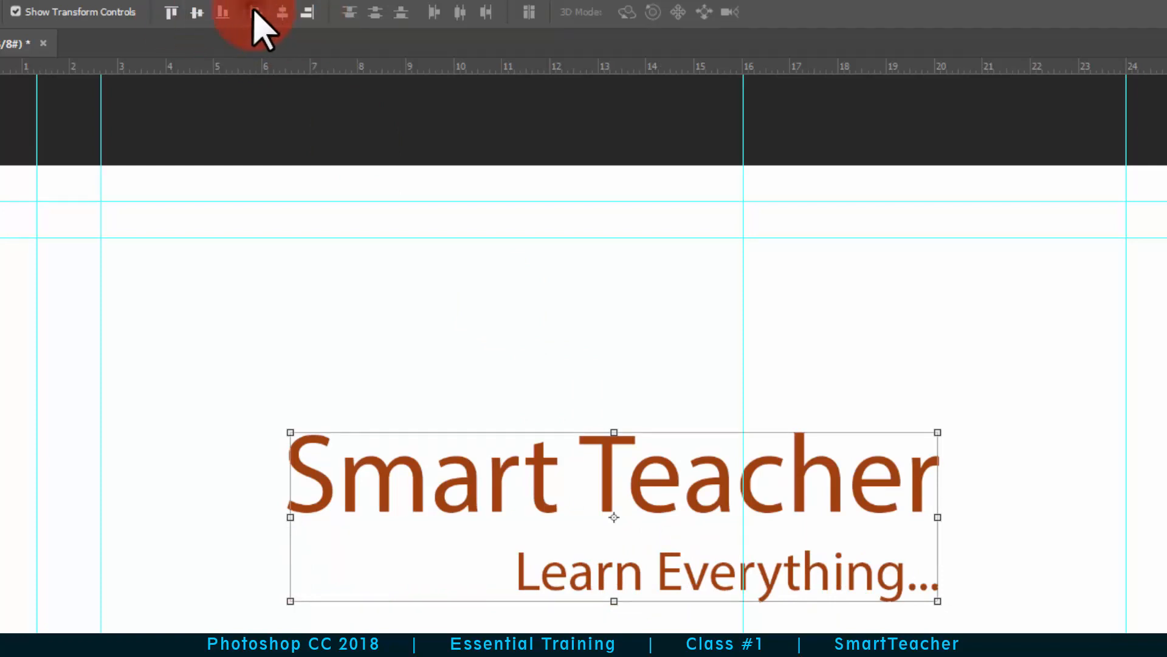
click(255, 12)
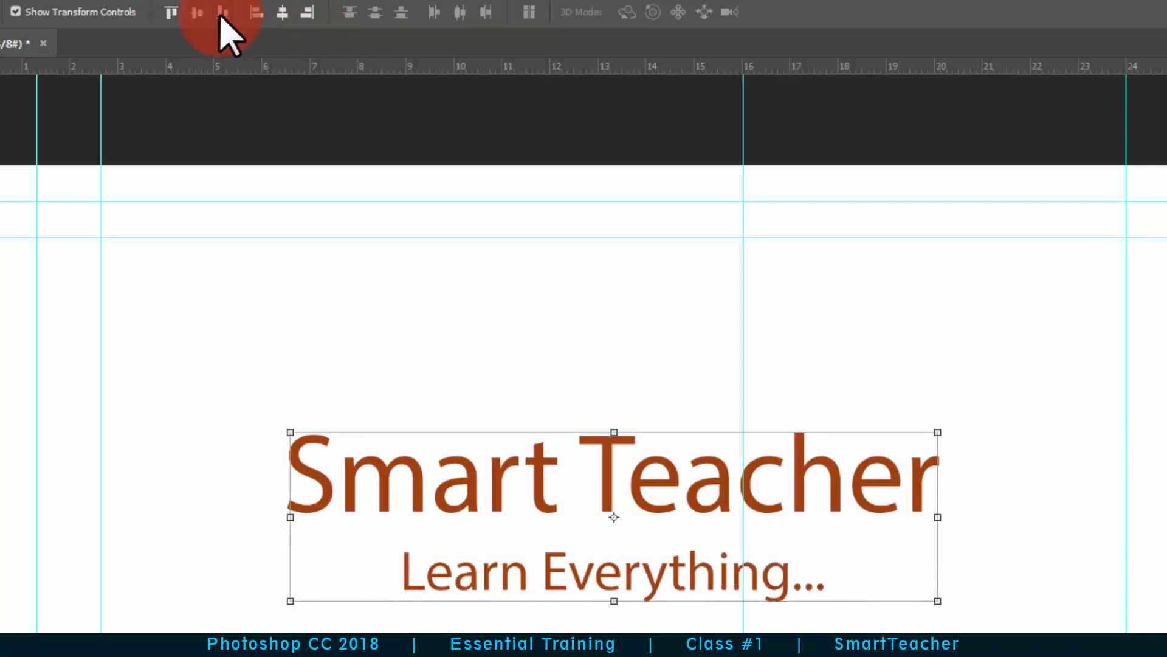
Step: Try top-edge, vertical-center and bottom-edge alignment on the two text layers, undoing each one
click(174, 13)
key(ctrl+z)
click(197, 12)
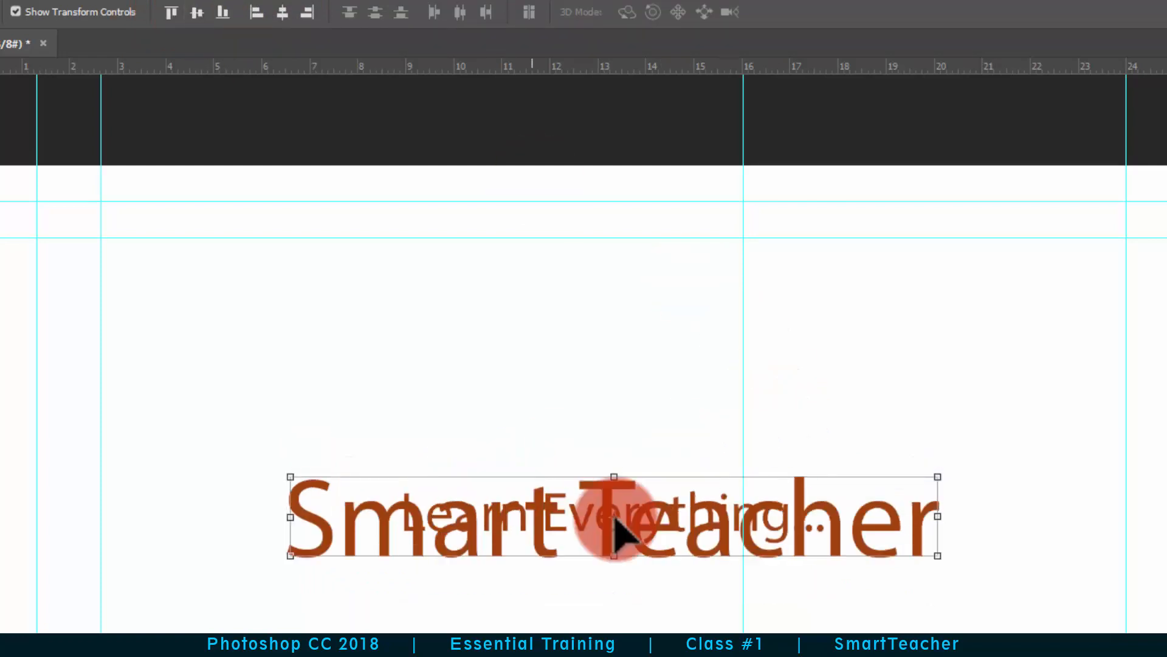
key(ctrl+z)
click(223, 12)
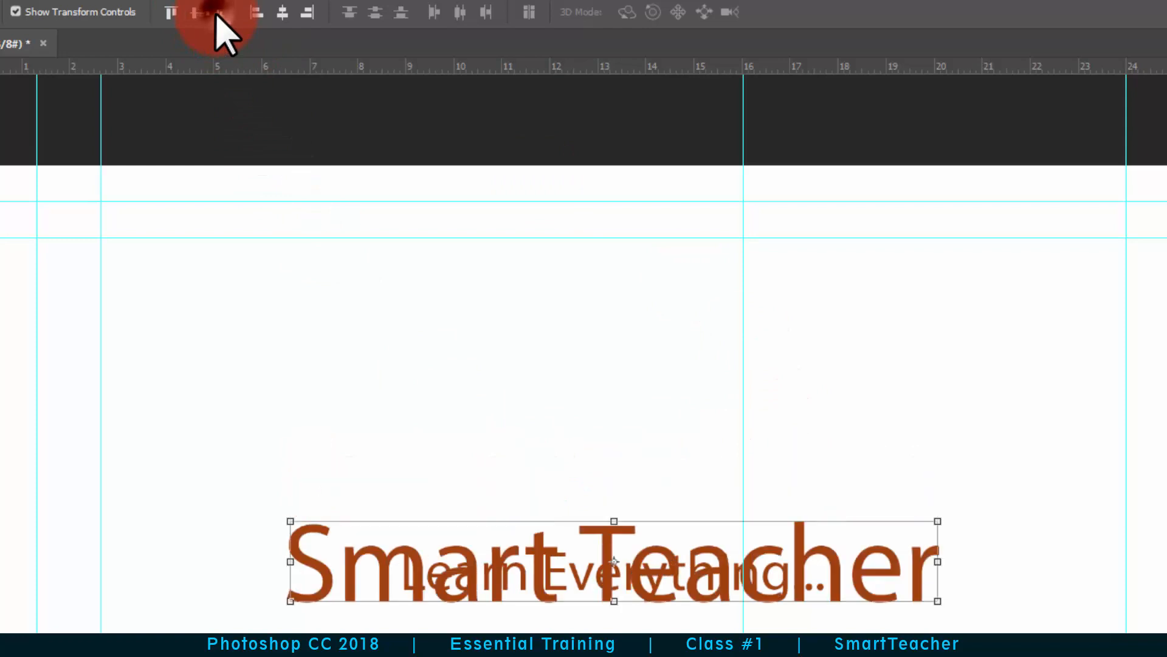
key(ctrl+z)
Step: Select both text layers by drawing a selection box across them on the canvas, and deselect them
drag(297, 249, 487, 389)
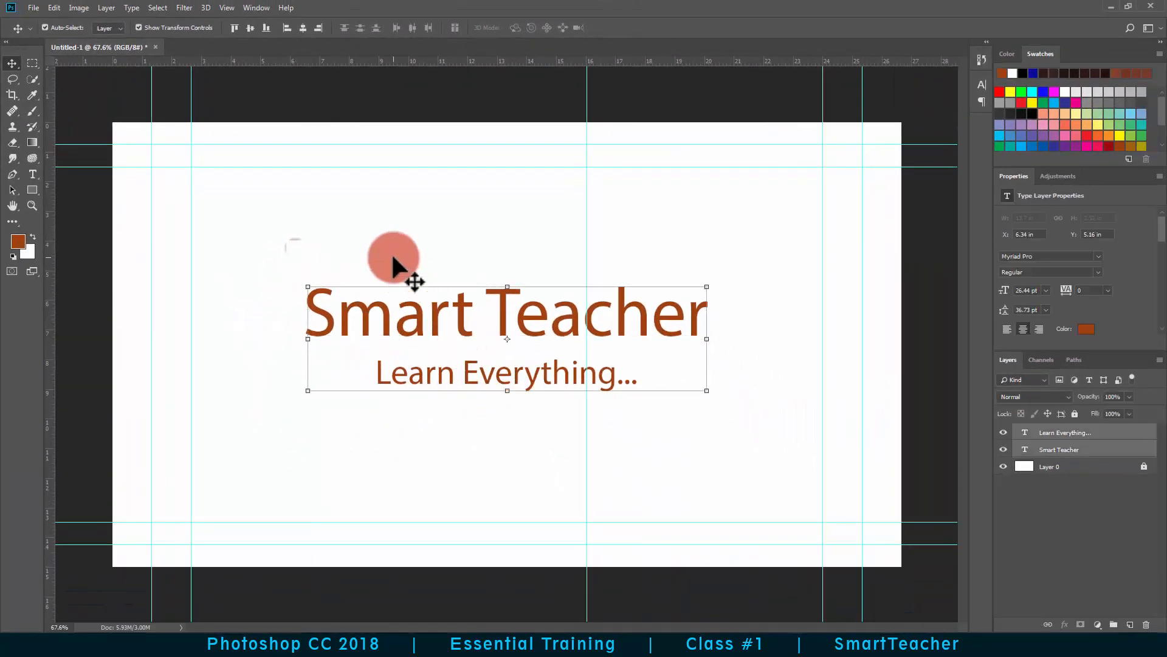
click(318, 213)
click(429, 344)
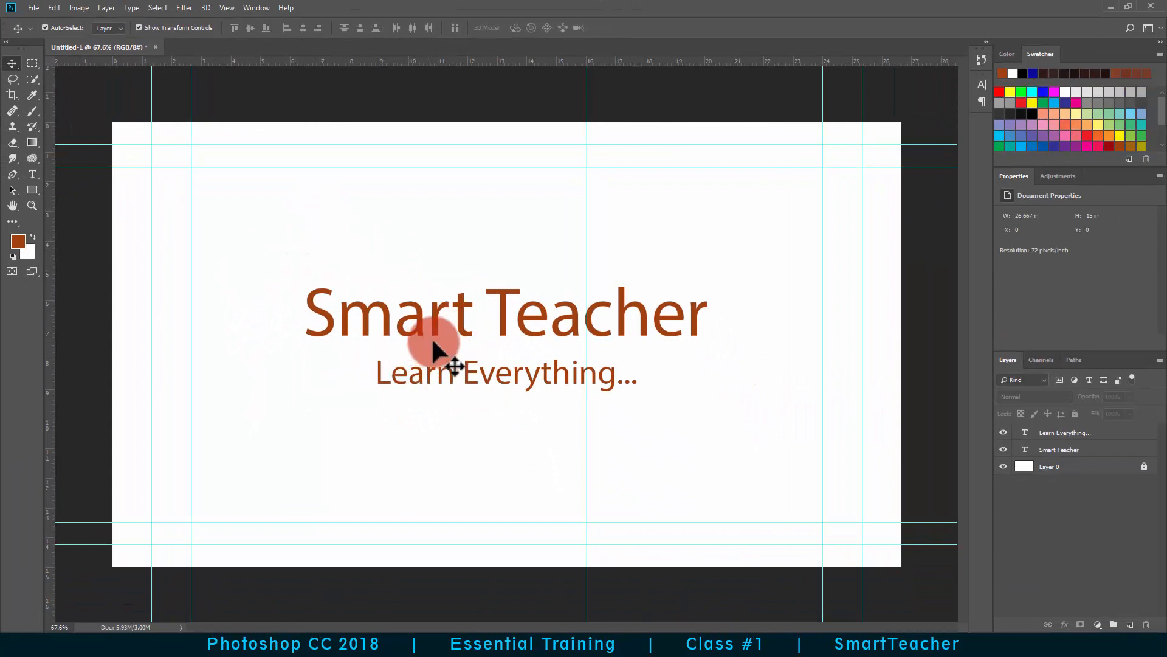
Step: Turn off Auto-Select and try the same selection box over the text, dismissing any message
click(64, 30)
click(238, 195)
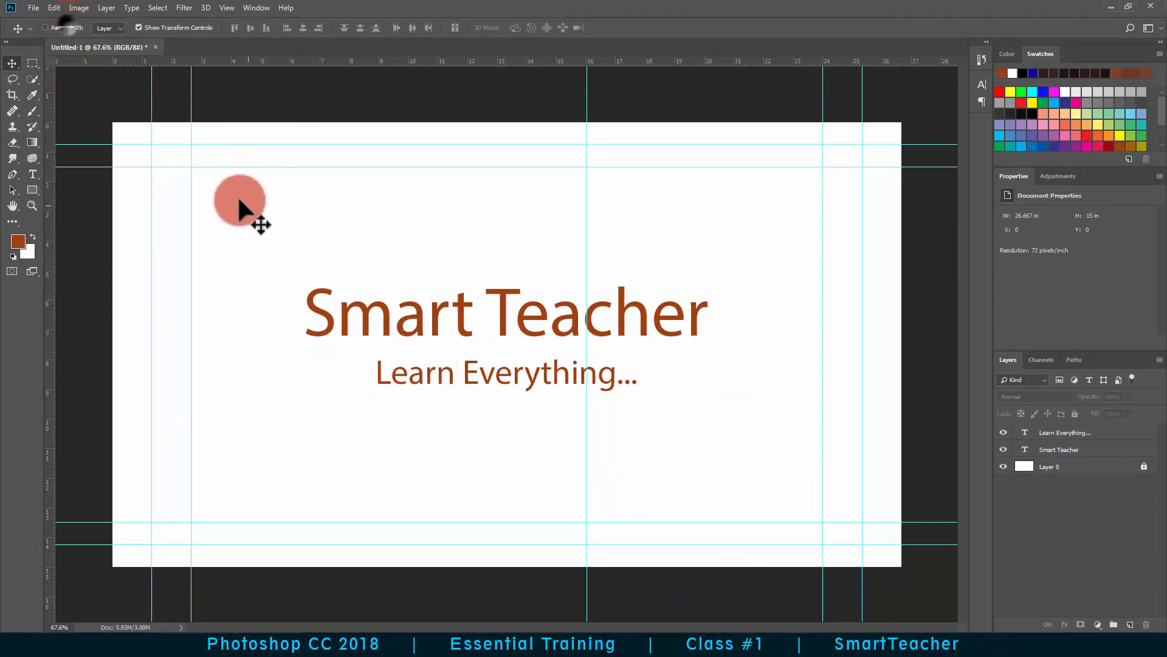
click(385, 341)
key(Return)
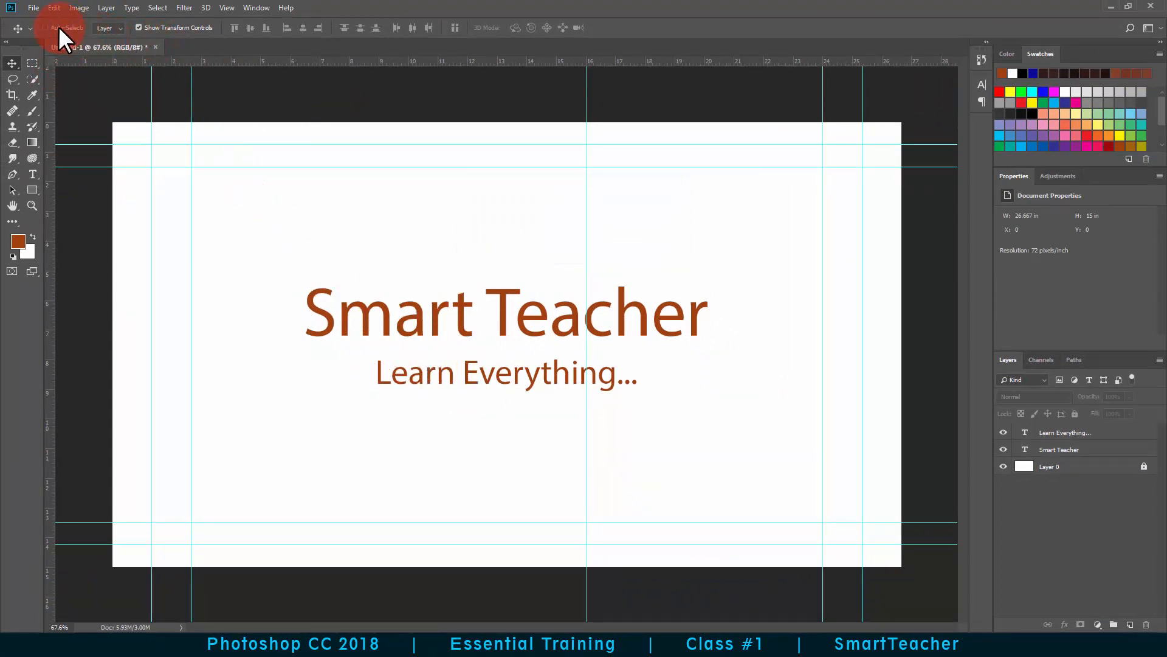
Step: Turn Auto-Select back on, box-select both text layers on the canvas, and deselect all layers
click(64, 27)
drag(218, 215, 381, 335)
drag(422, 376, 547, 497)
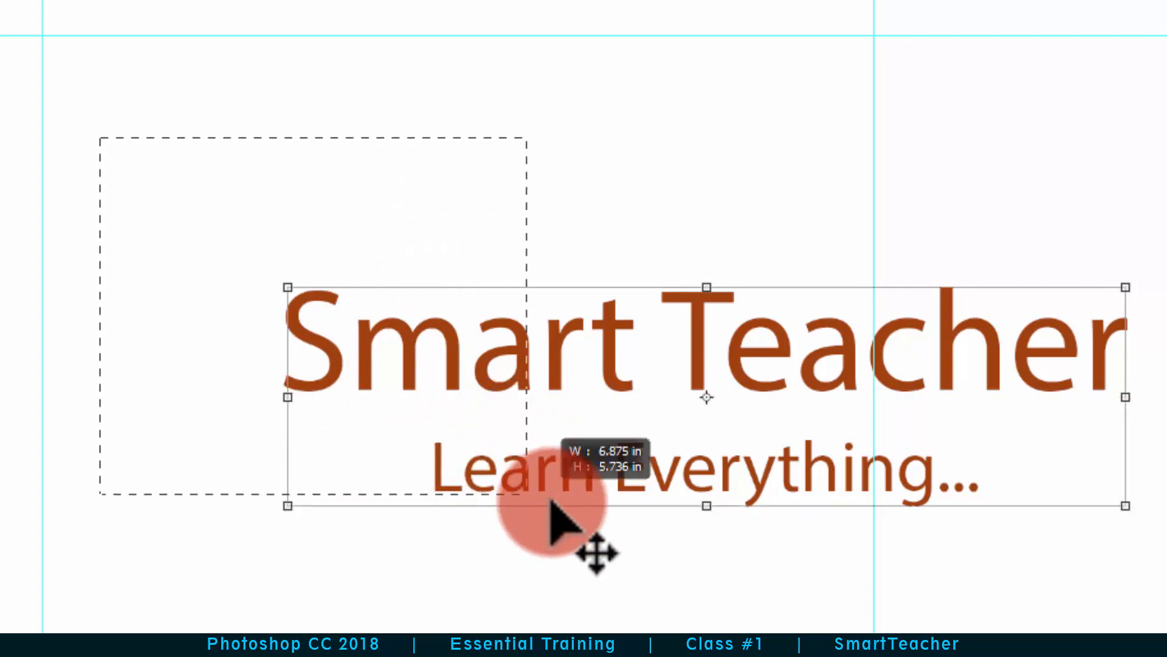
click(673, 540)
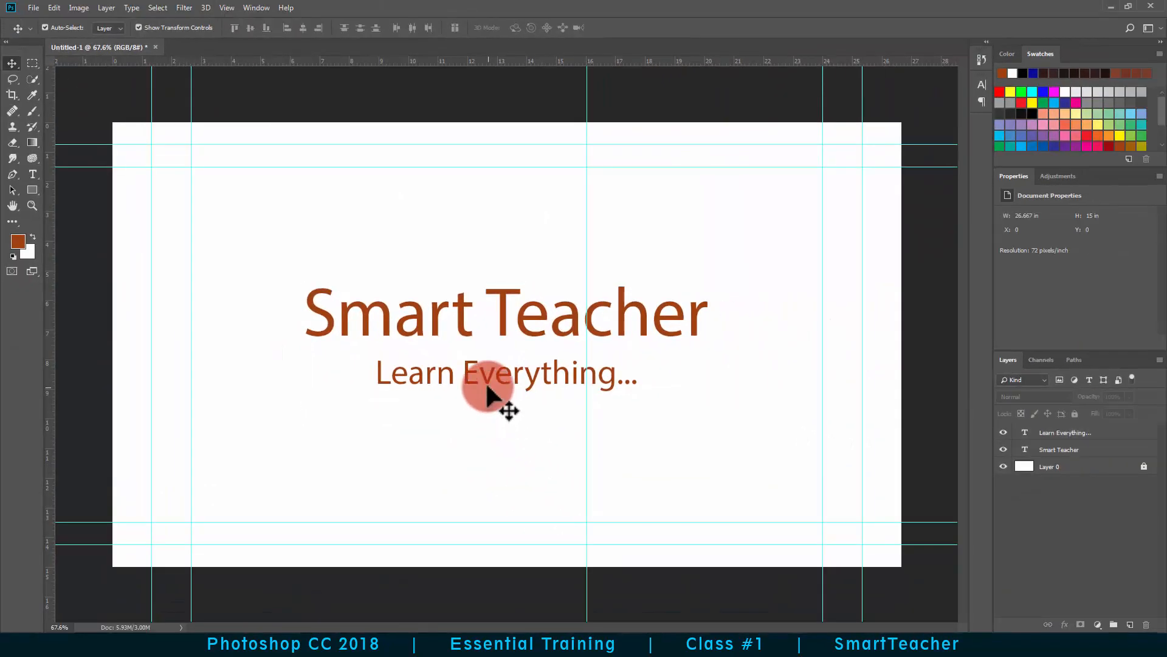
Step: Duplicate the "Learn Everything..." text below the original, align all three text layers on their horizontal centers, shift them right and deselect
drag(486, 387, 331, 435)
drag(256, 276, 438, 434)
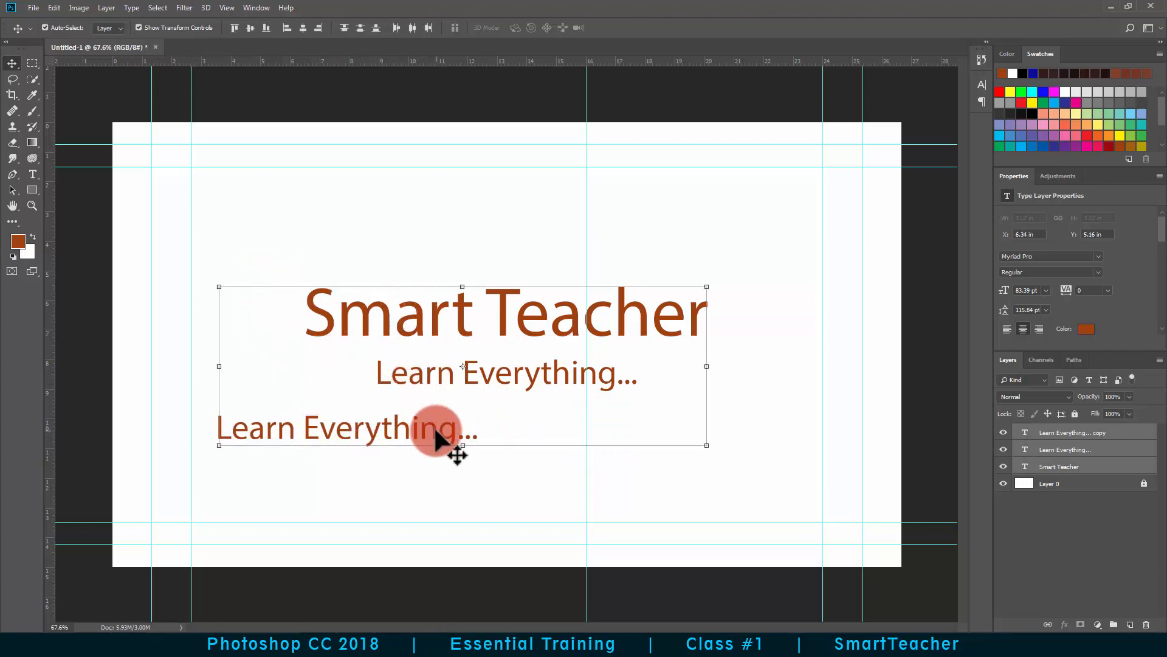
click(304, 27)
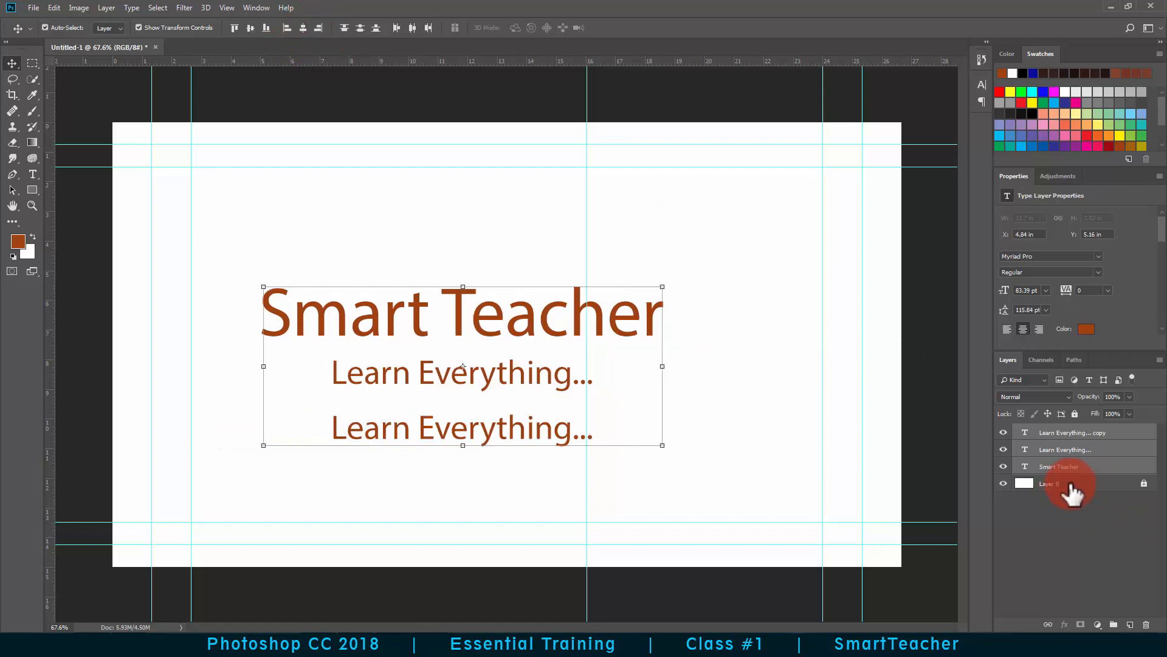
drag(519, 326, 567, 325)
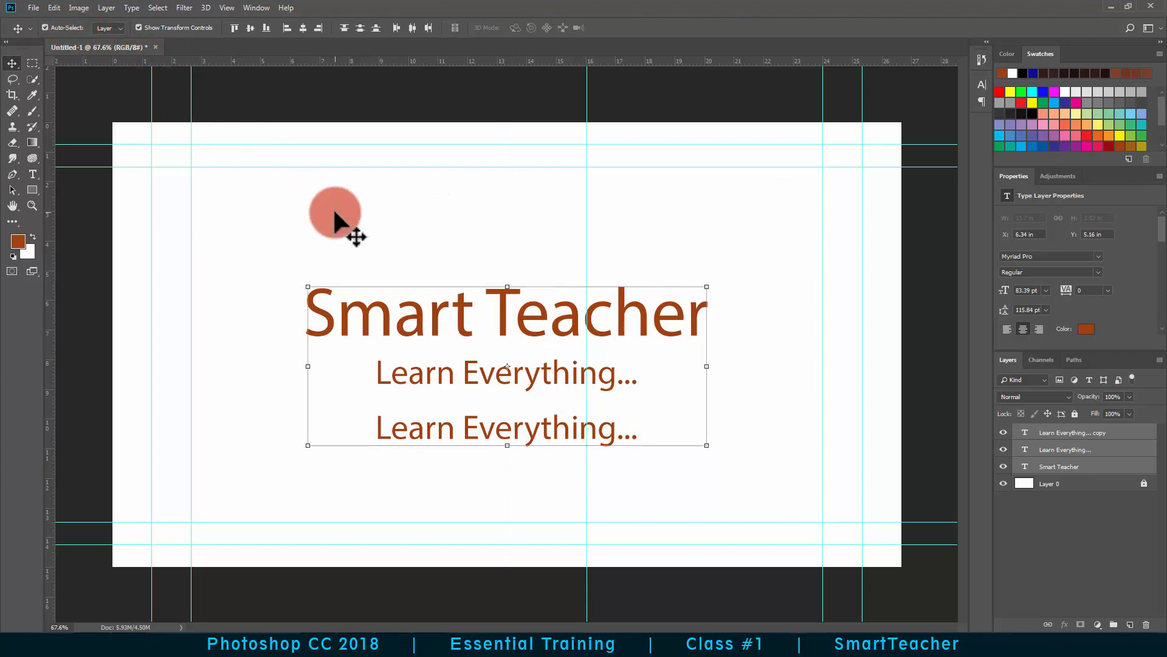
click(307, 202)
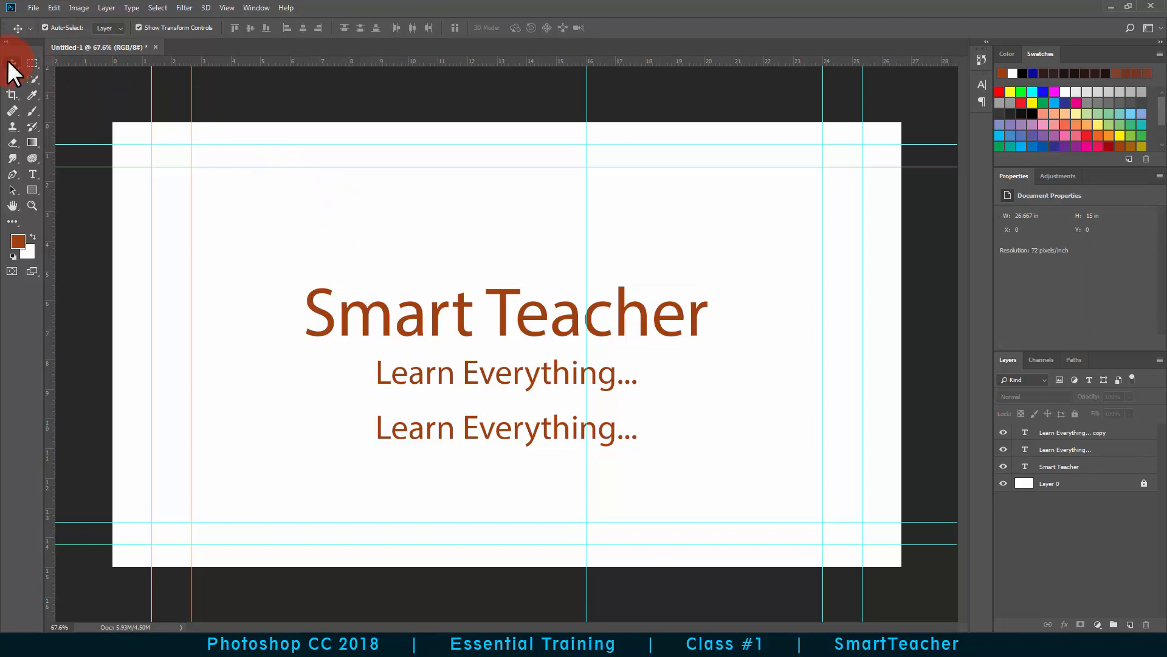
Step: Browse the Move tool's preset list, comparing it with Current Tool Only turned on and off
click(18, 28)
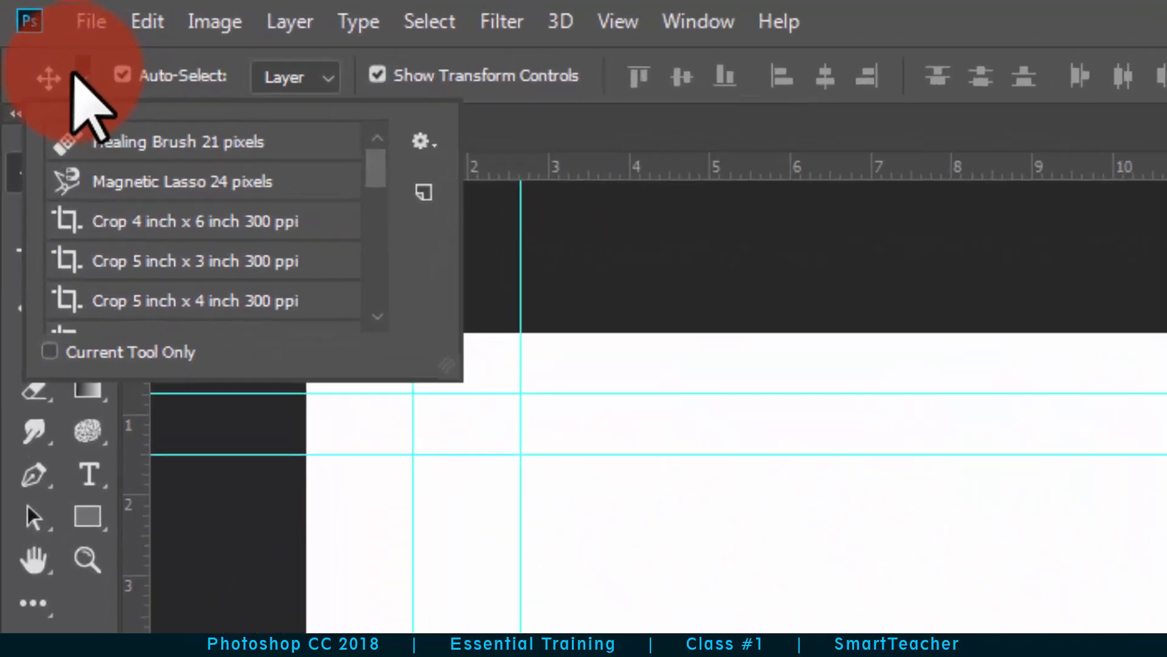
scroll(243, 267, down, 6)
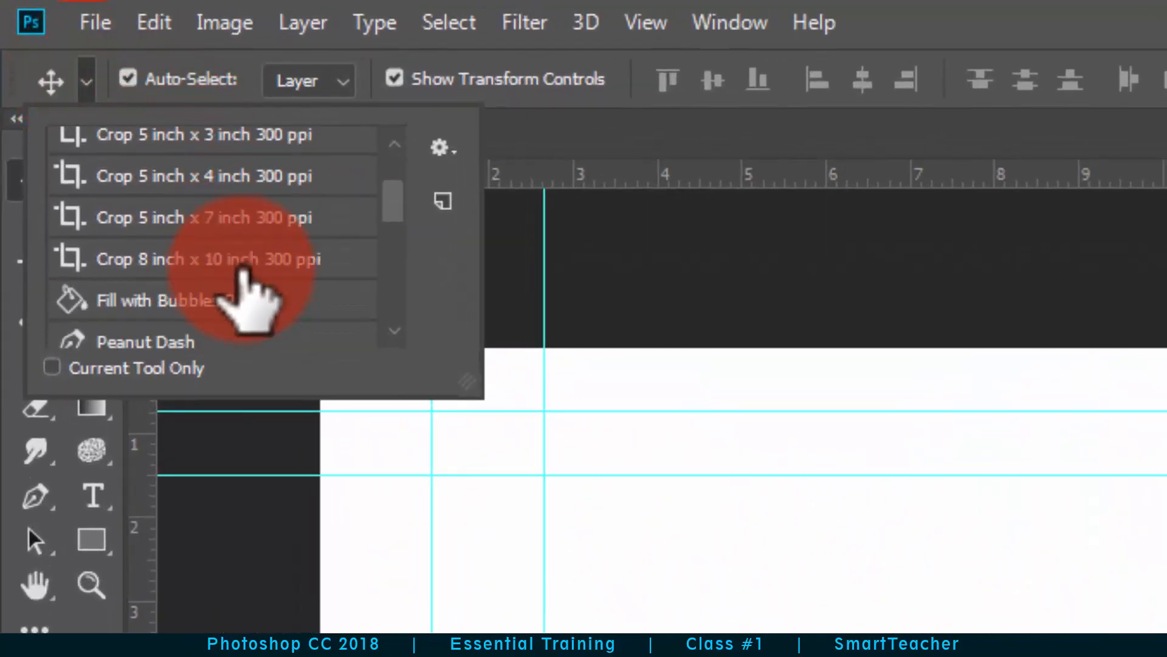
scroll(243, 268, down, 10)
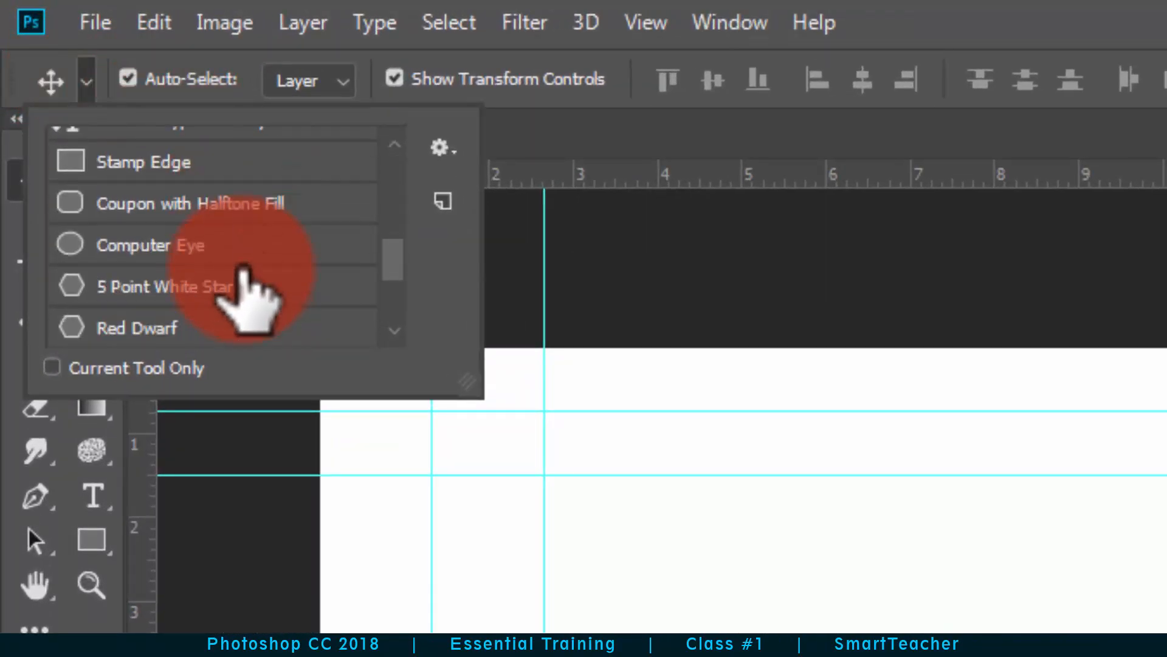
scroll(244, 268, down, 1)
click(161, 367)
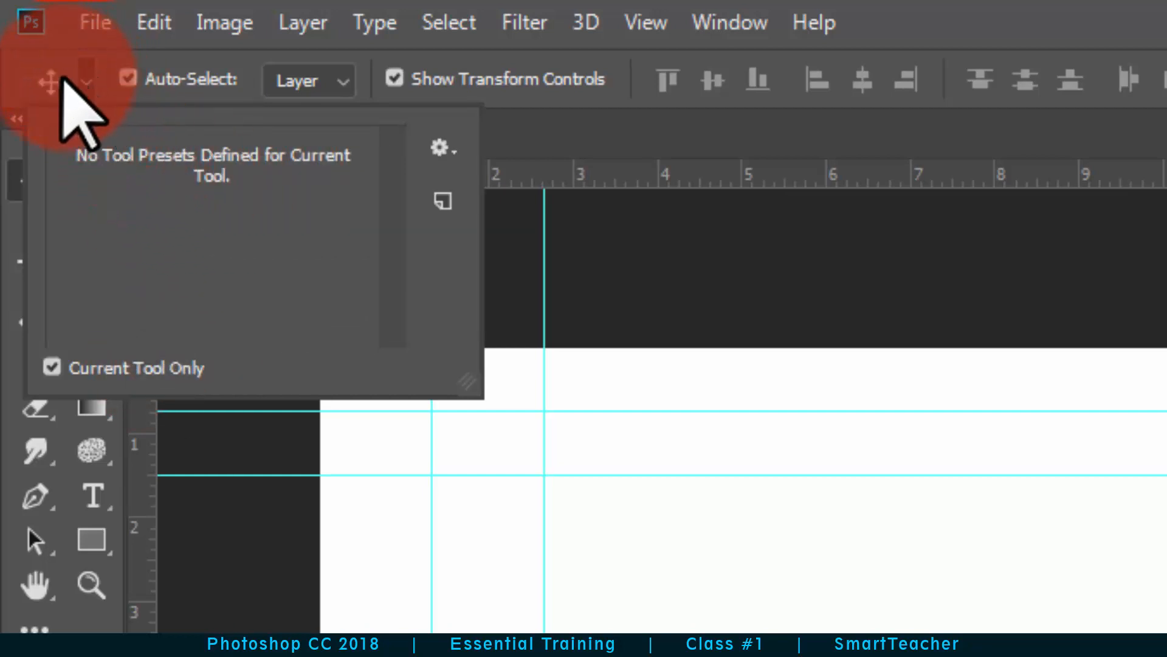
click(149, 365)
scroll(211, 209, down, 5)
scroll(211, 210, up, 6)
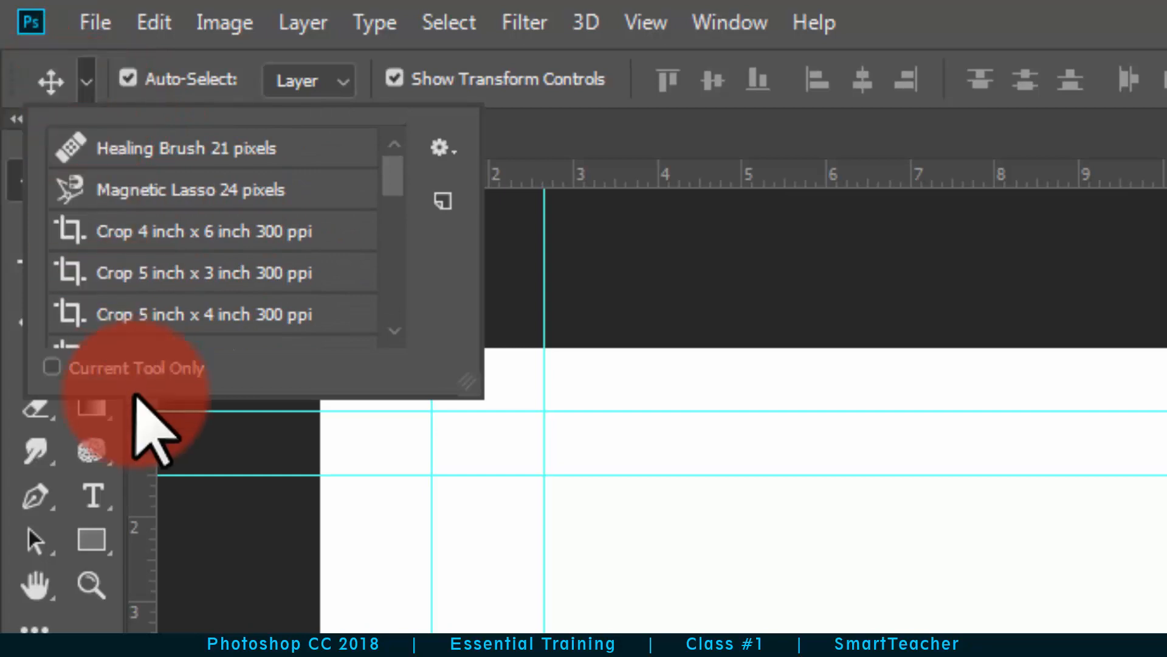
Step: Restrict the tool presets to the current tool, look through the preset options and close the preset list
click(130, 365)
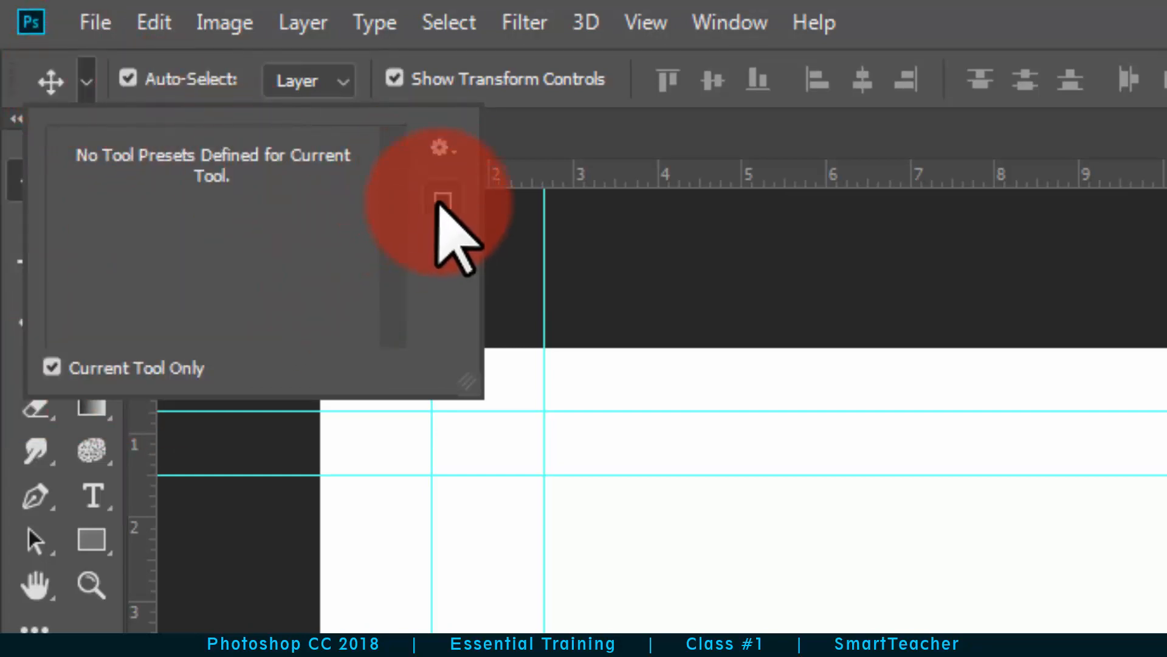
click(437, 143)
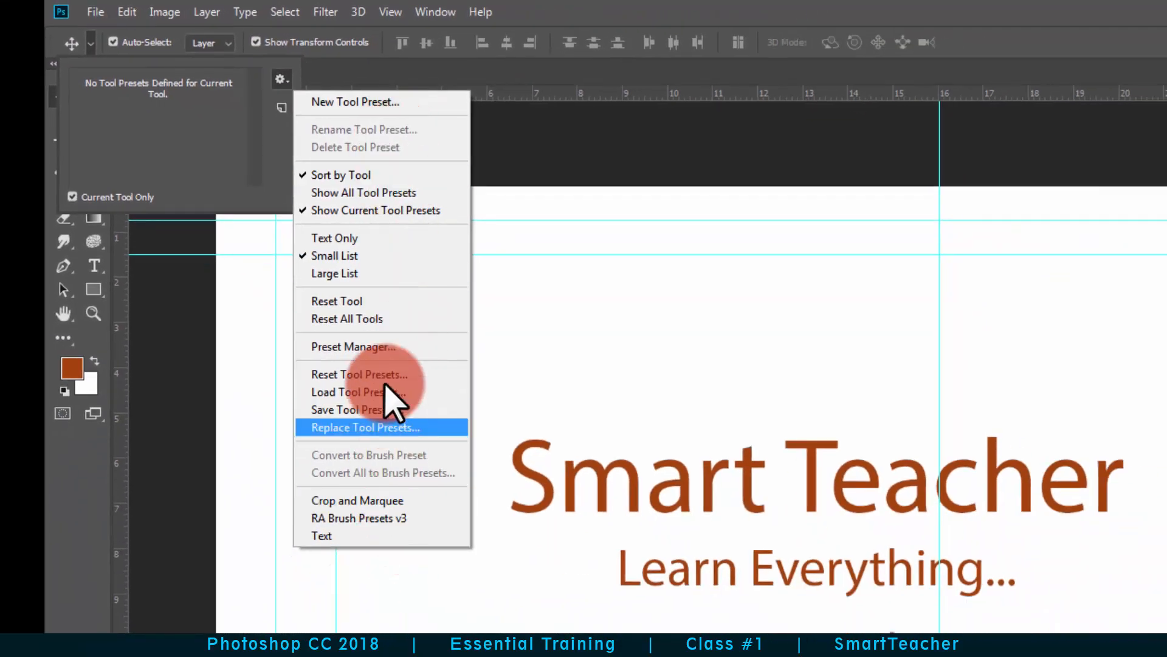
click(93, 47)
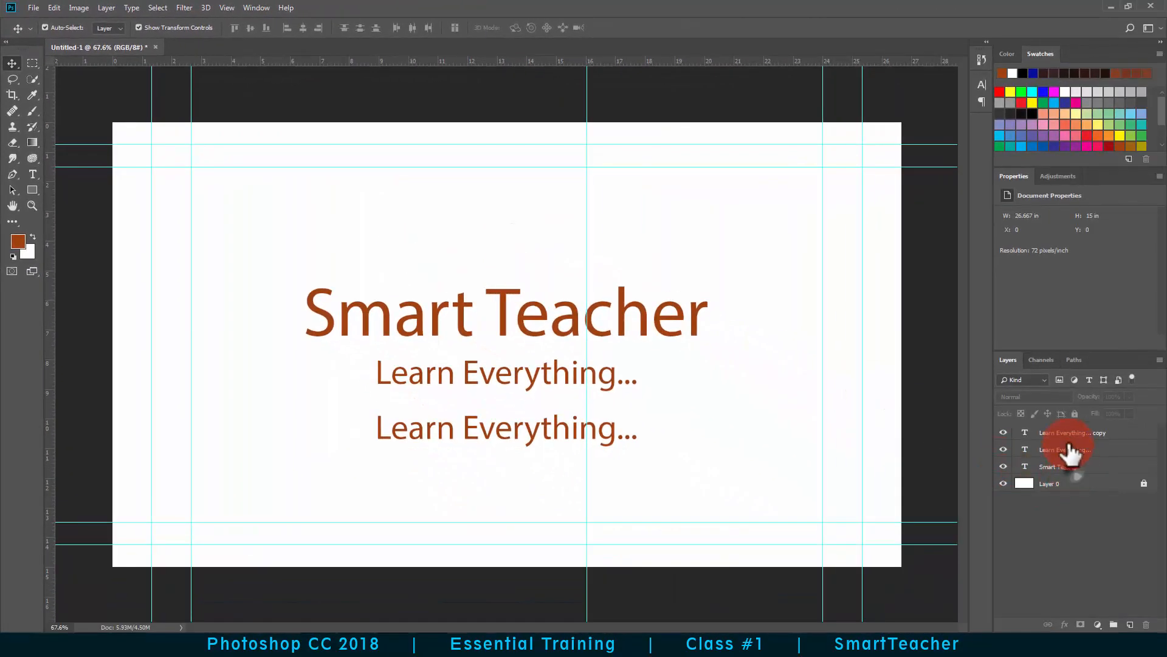
Step: Move all three text layers slightly up, raise the "Smart Teacher" title further on its own, and box-select all three layers
click(1074, 466)
shift+click(1070, 432)
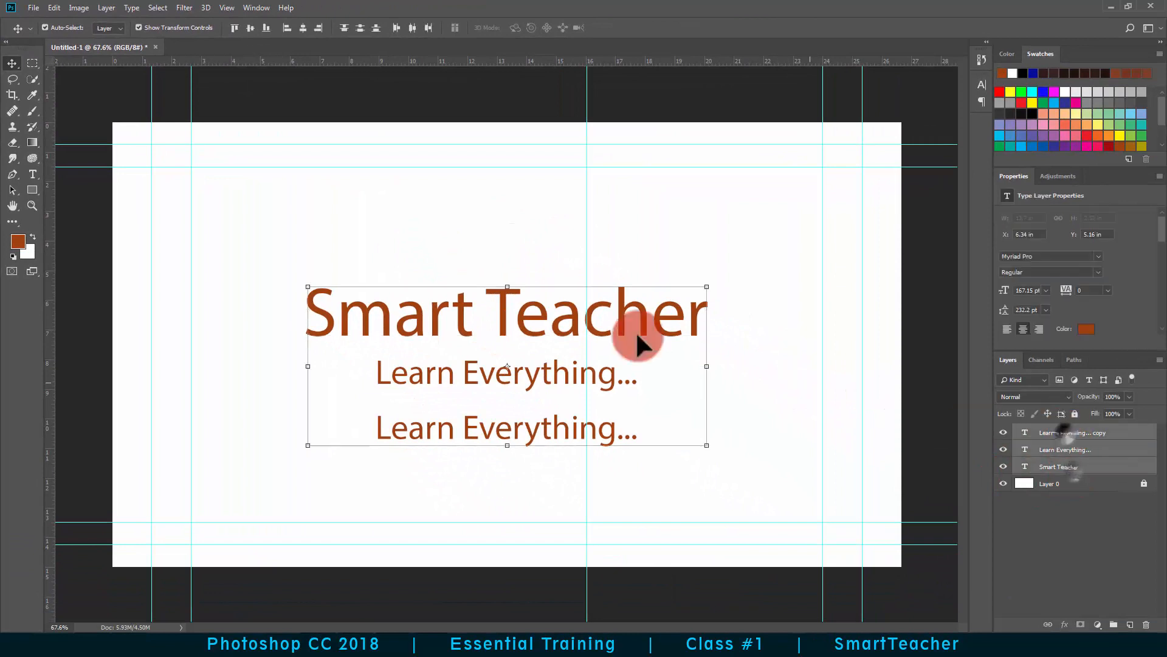
drag(557, 336, 556, 314)
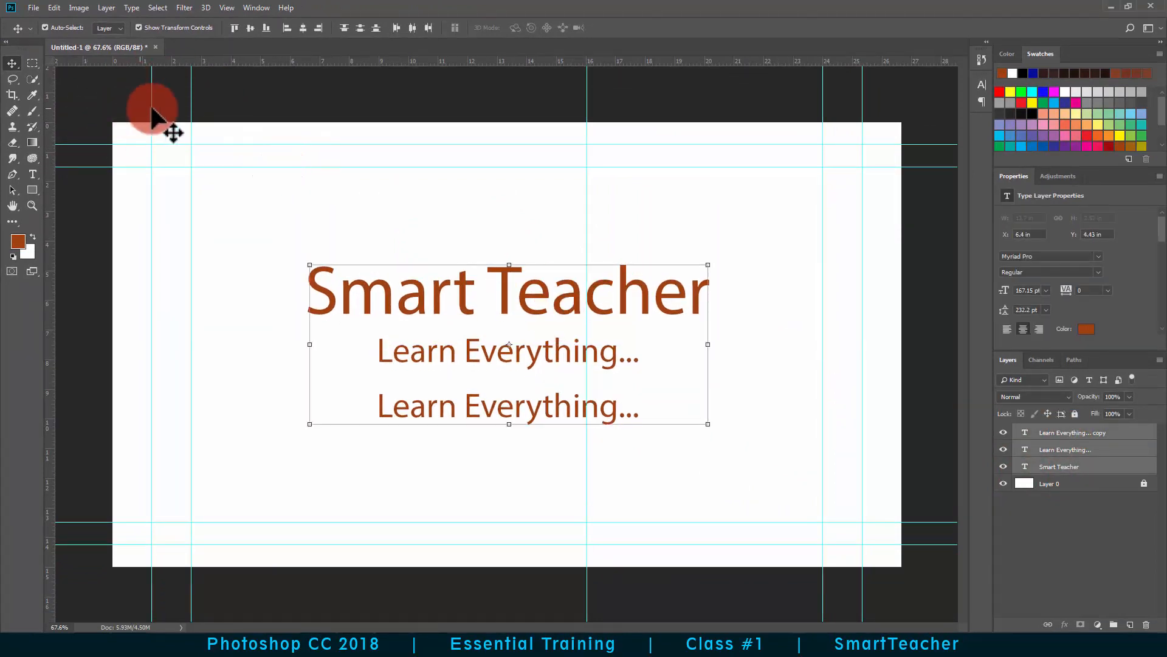
drag(513, 286, 506, 211)
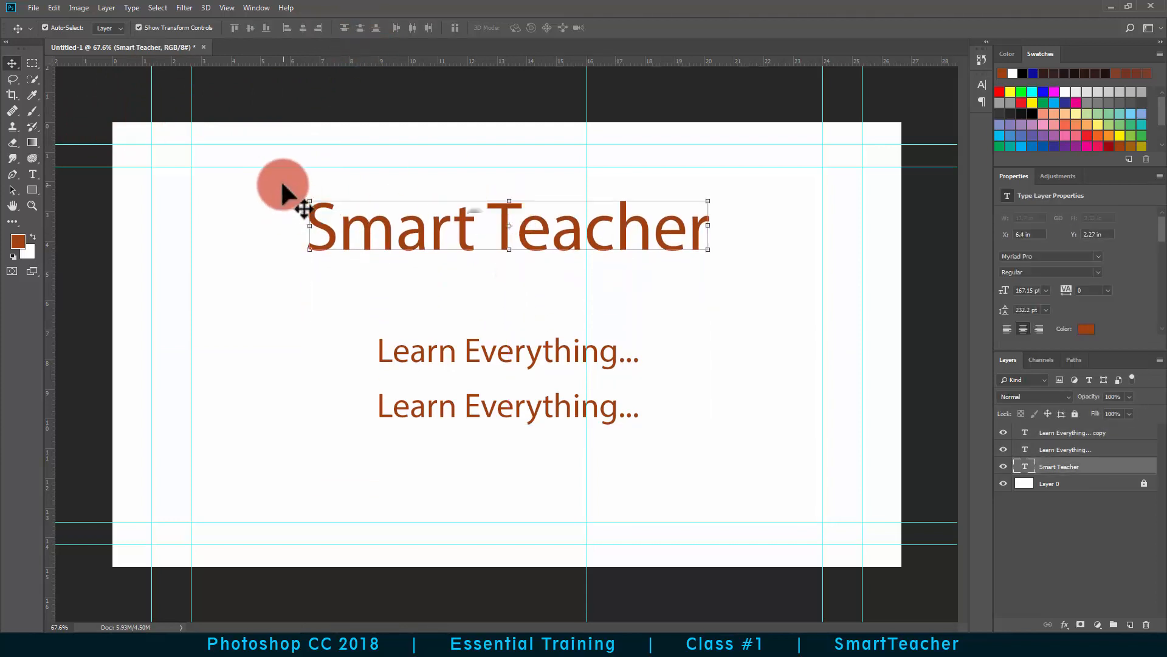
drag(280, 180, 513, 427)
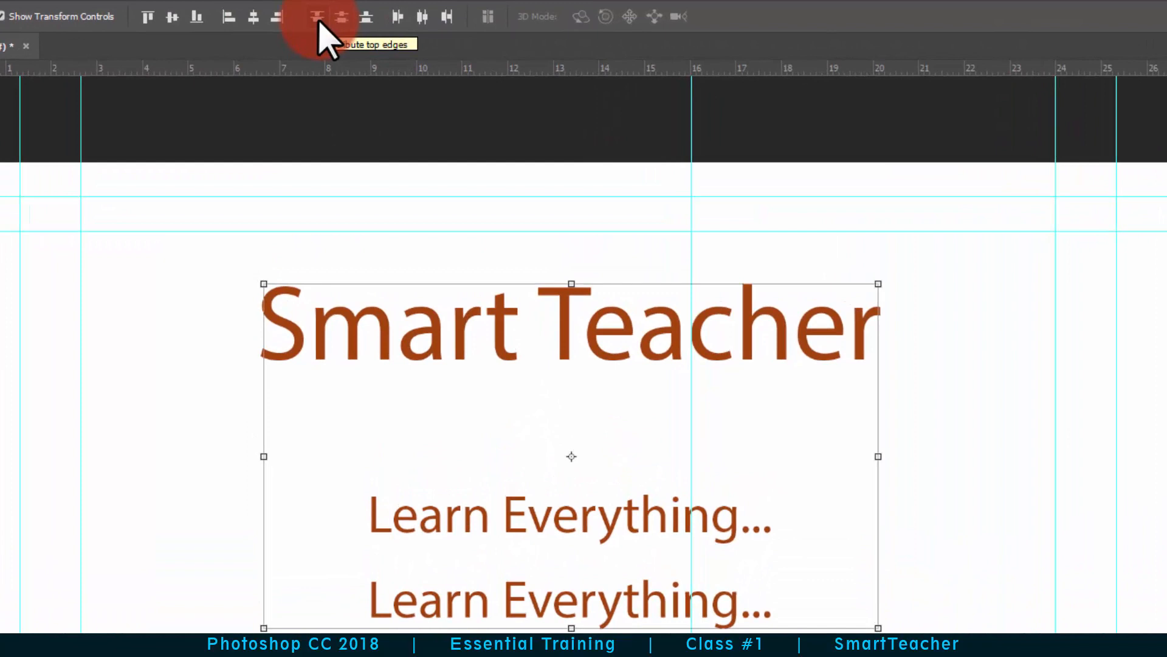
Step: Try distributing the three text layers by top edges, undo it, and try vertical-center and bottom-edge distribution
click(316, 17)
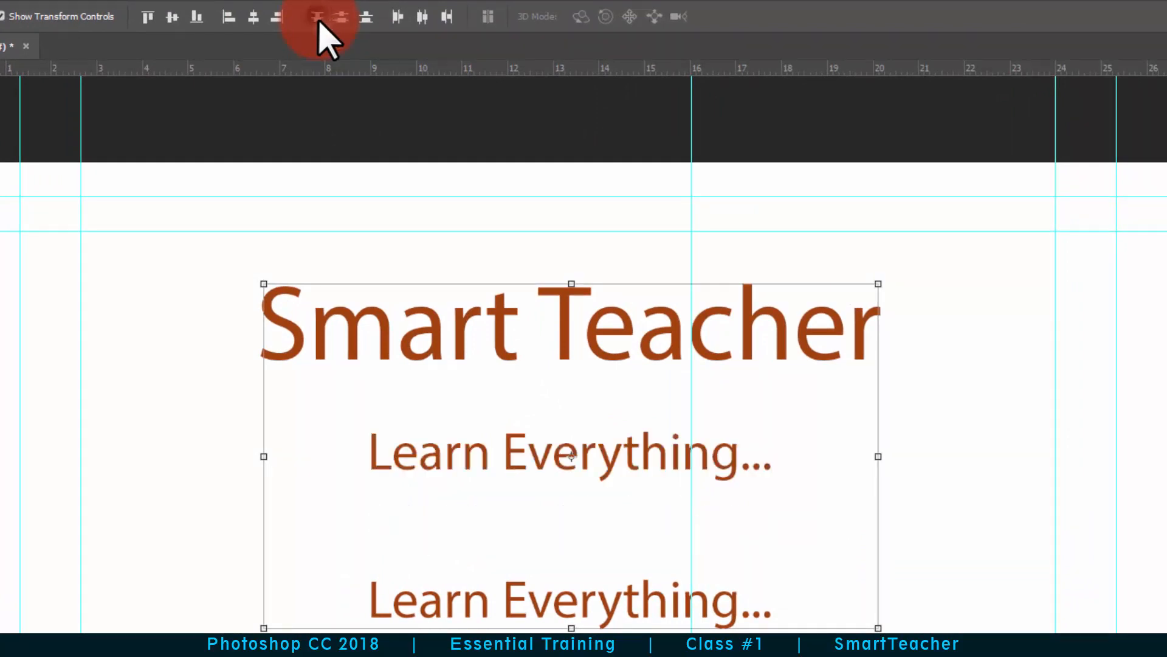
key(ctrl+z)
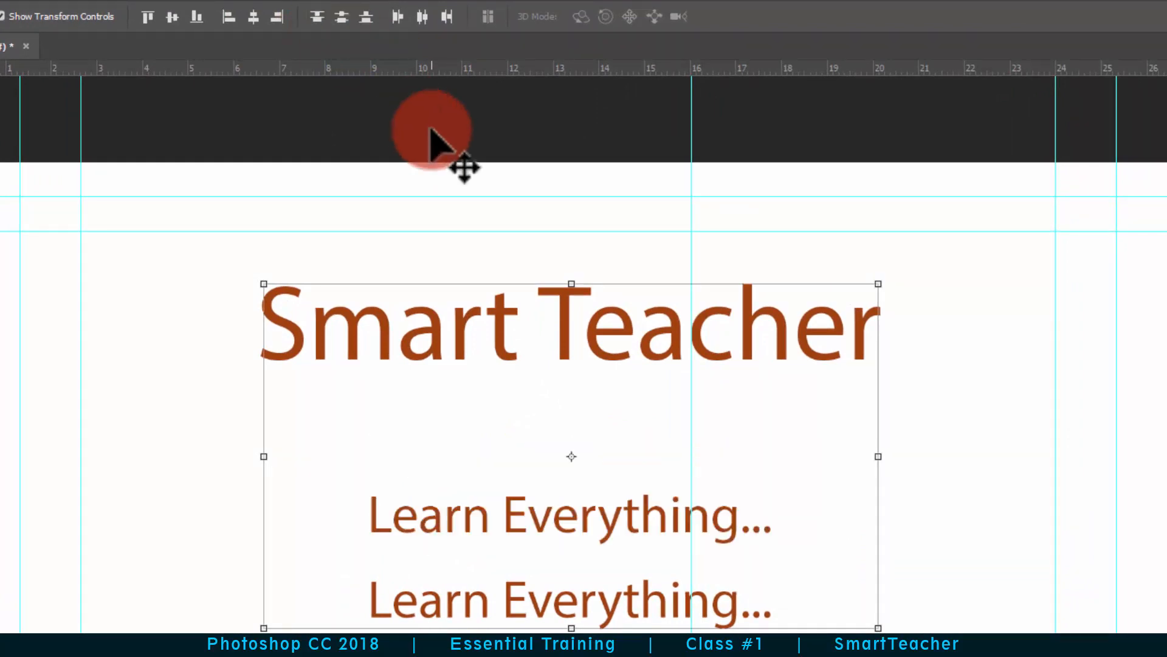
click(341, 17)
click(365, 18)
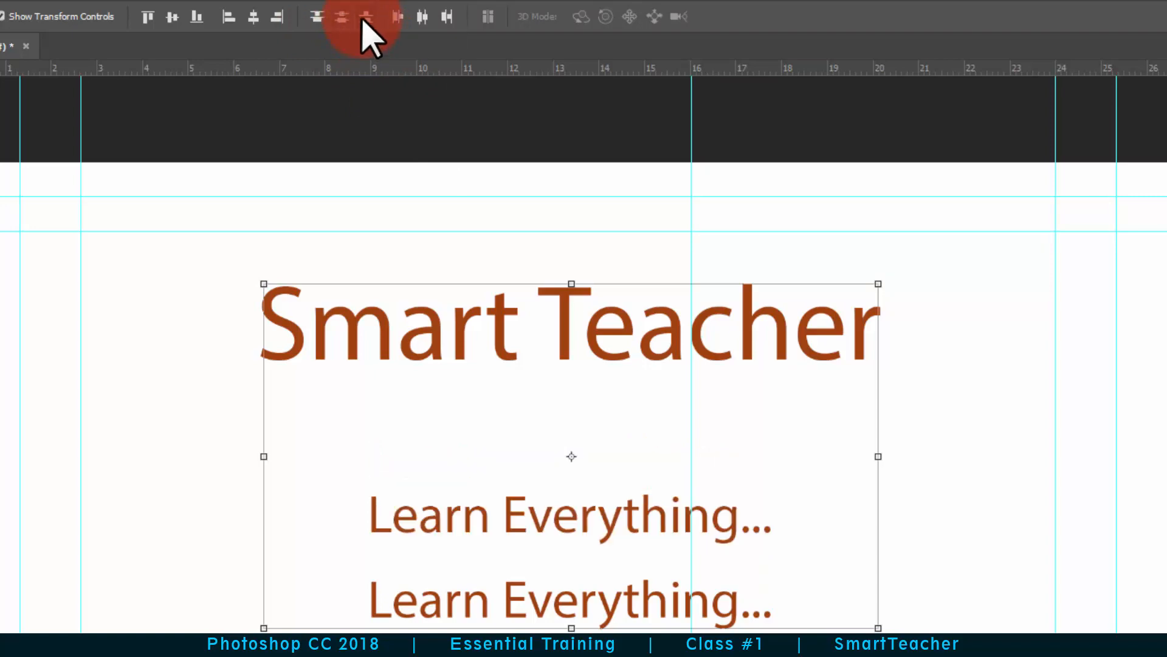
click(364, 19)
Step: Try distributing the three text layers horizontally by left edges, horizontal centers and right edges
click(397, 17)
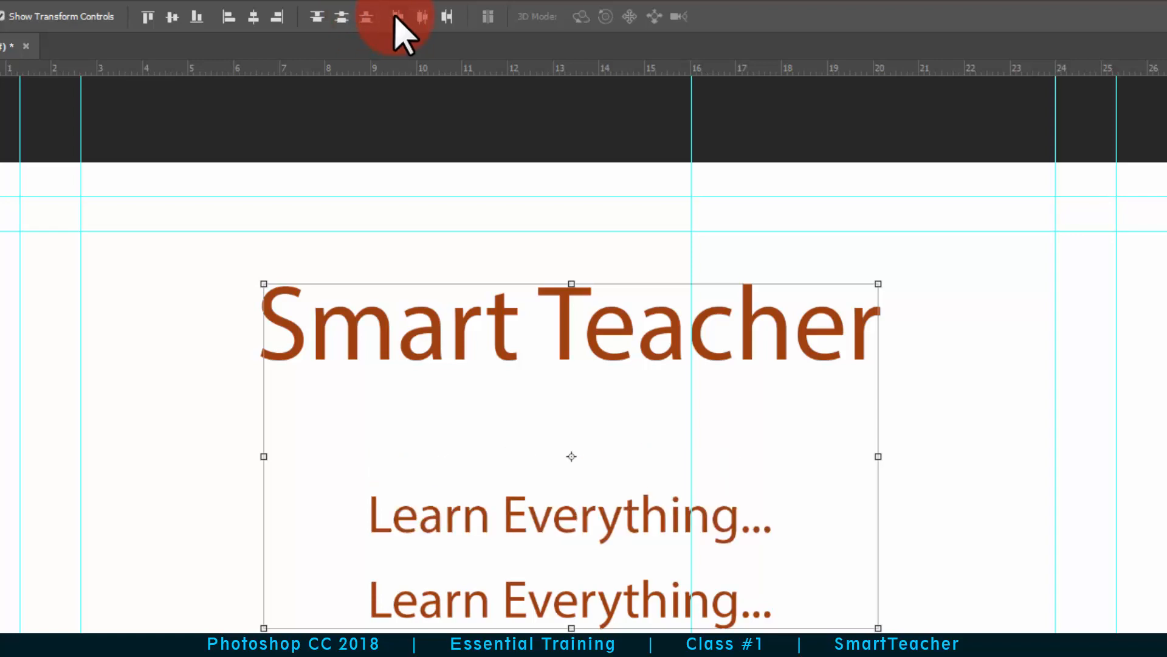
click(411, 24)
click(422, 18)
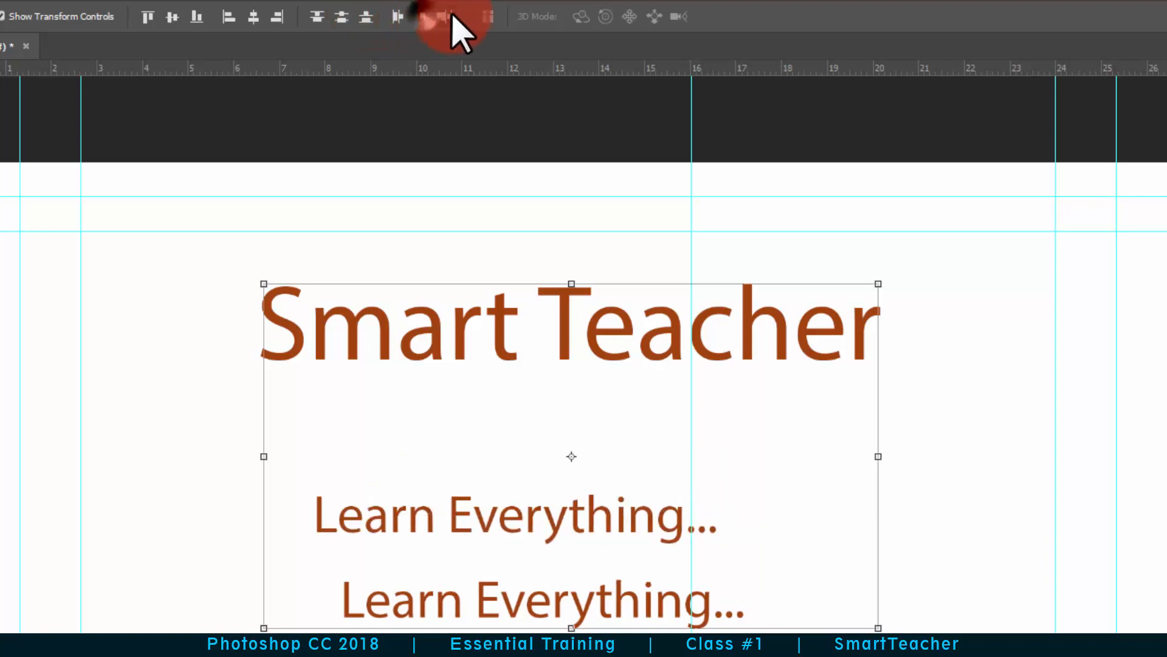
click(448, 16)
click(413, 17)
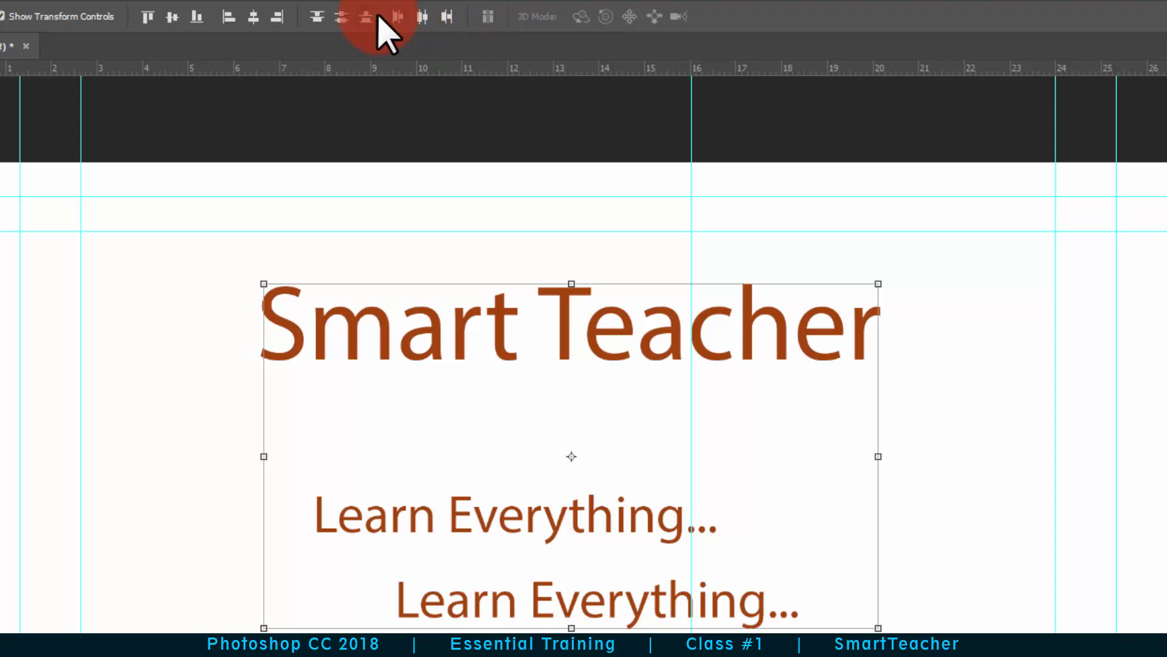
Step: Align the three text layers on their horizontal centers and reselect them with a selection box on the canvas
click(237, 21)
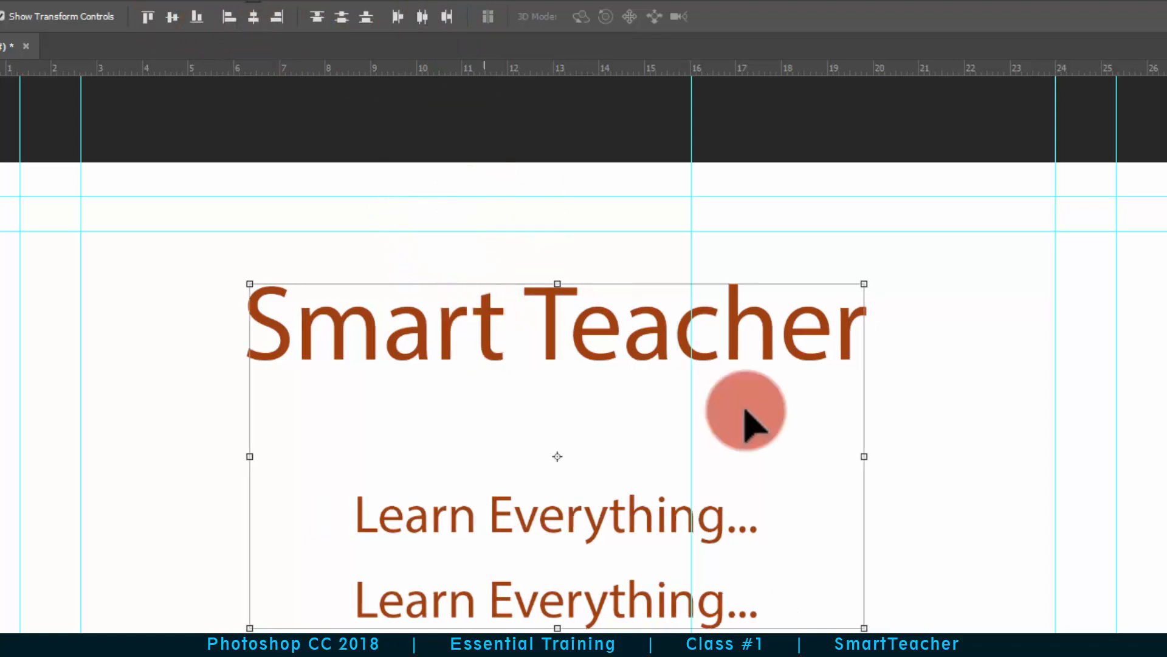
drag(952, 474, 650, 504)
drag(922, 284, 471, 639)
click(983, 423)
drag(941, 302, 529, 605)
Step: Compare top-edge, vertical-center and bottom-edge distribution on the three text layers, keep the bottom-edge distribution and deselect
click(366, 16)
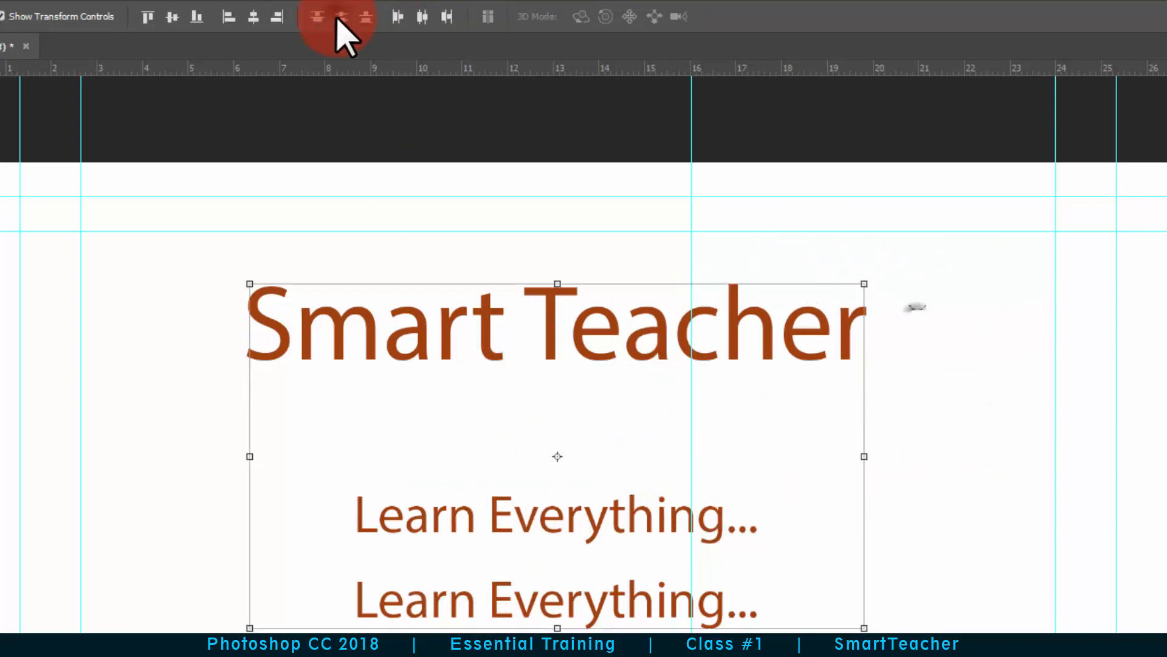
click(337, 18)
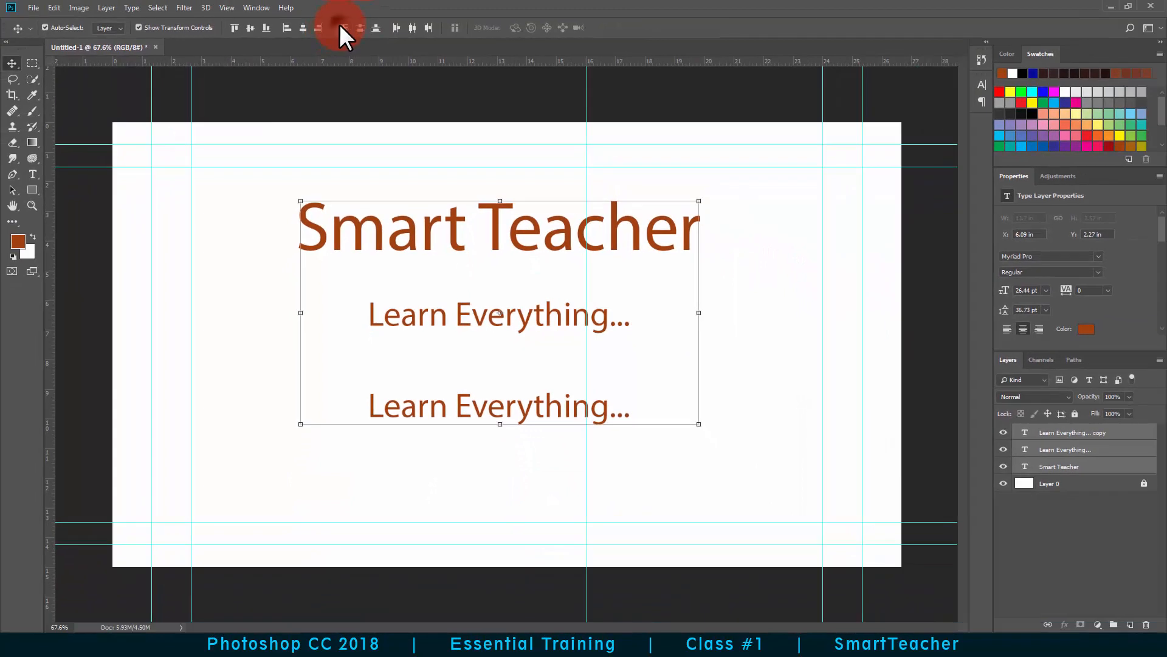
click(341, 25)
click(379, 27)
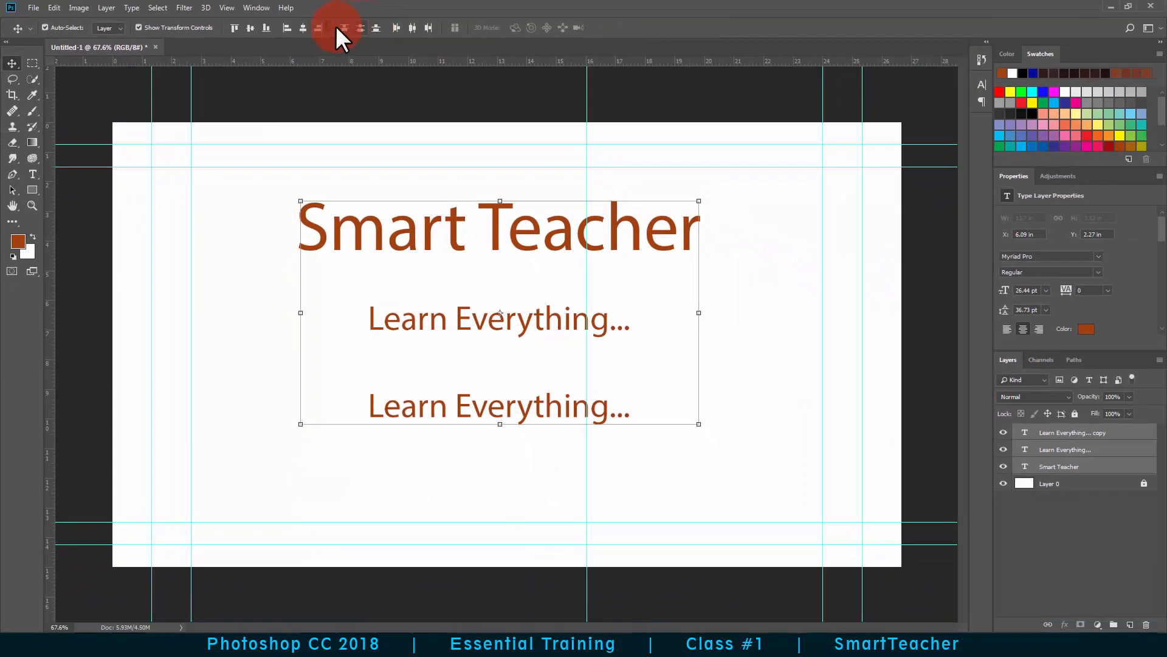
click(341, 25)
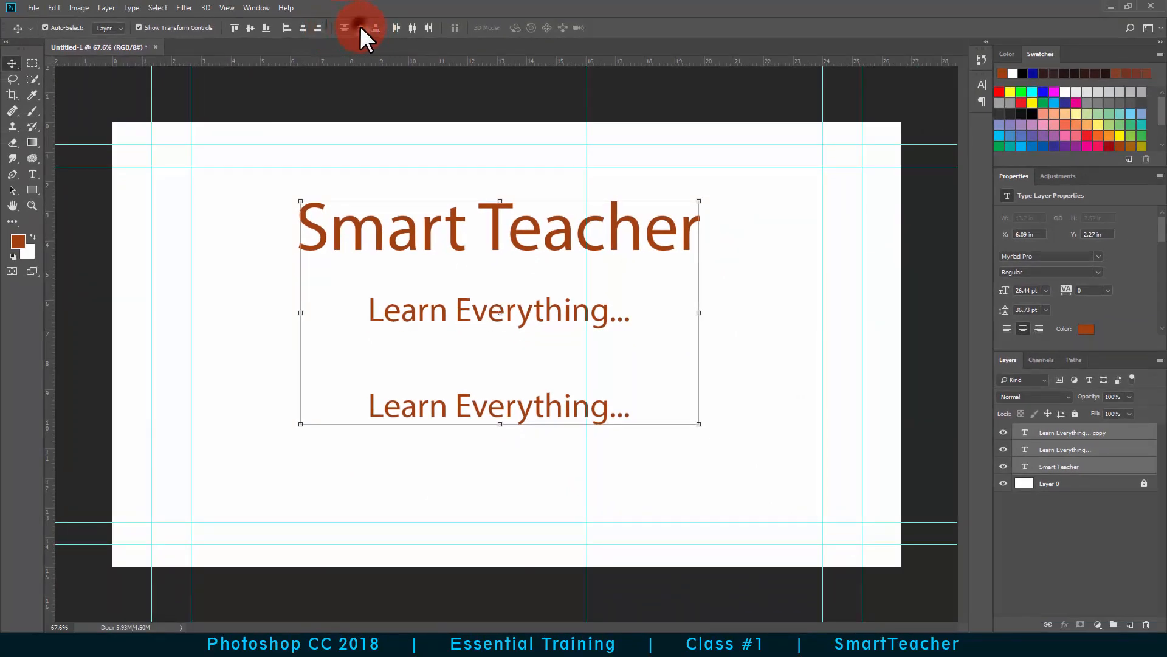
click(359, 26)
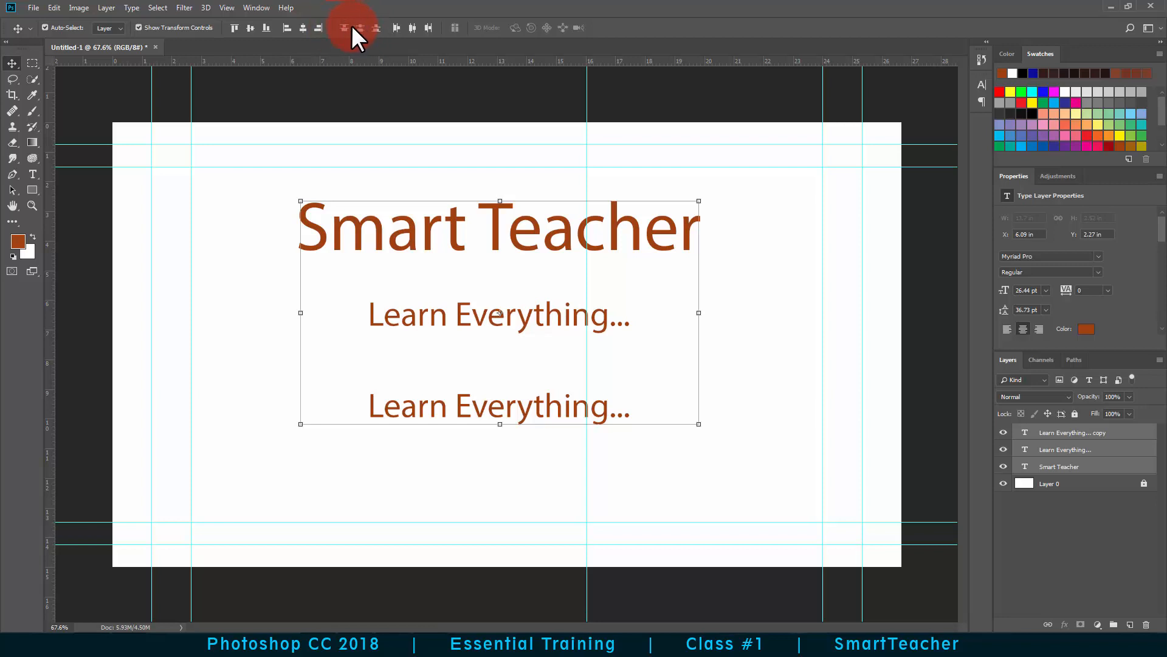
click(376, 27)
click(359, 26)
click(377, 27)
click(238, 262)
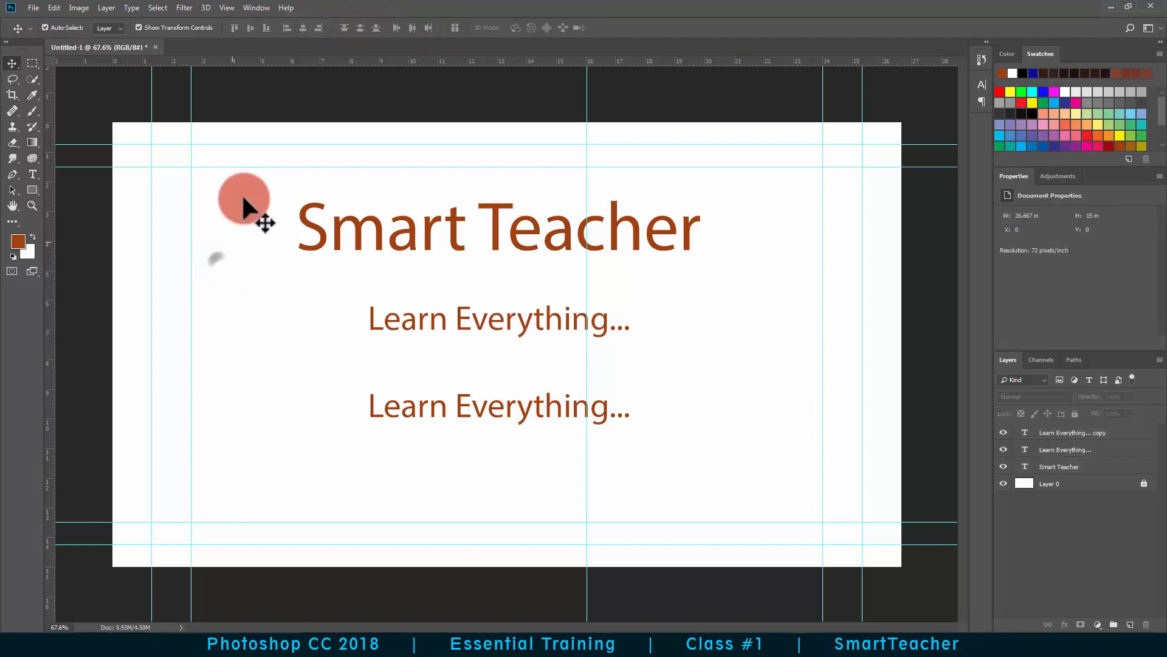
Step: Box-select all three text layers, shift them slightly down and right, and delete them
drag(251, 176, 610, 410)
drag(513, 407, 530, 436)
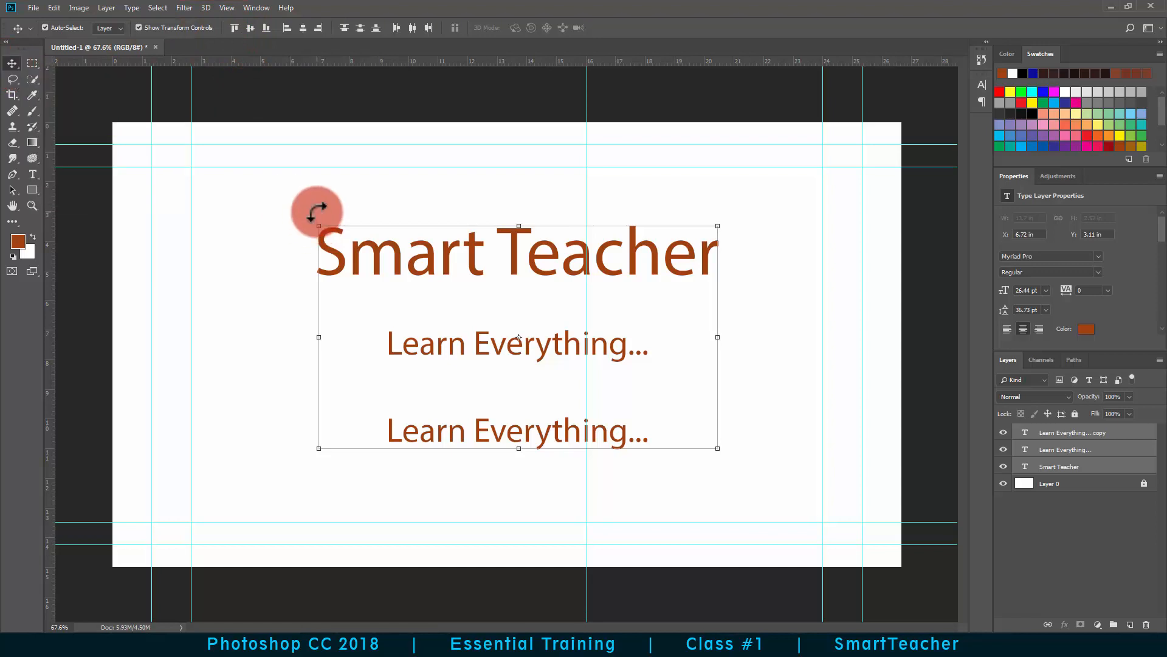
key(Delete)
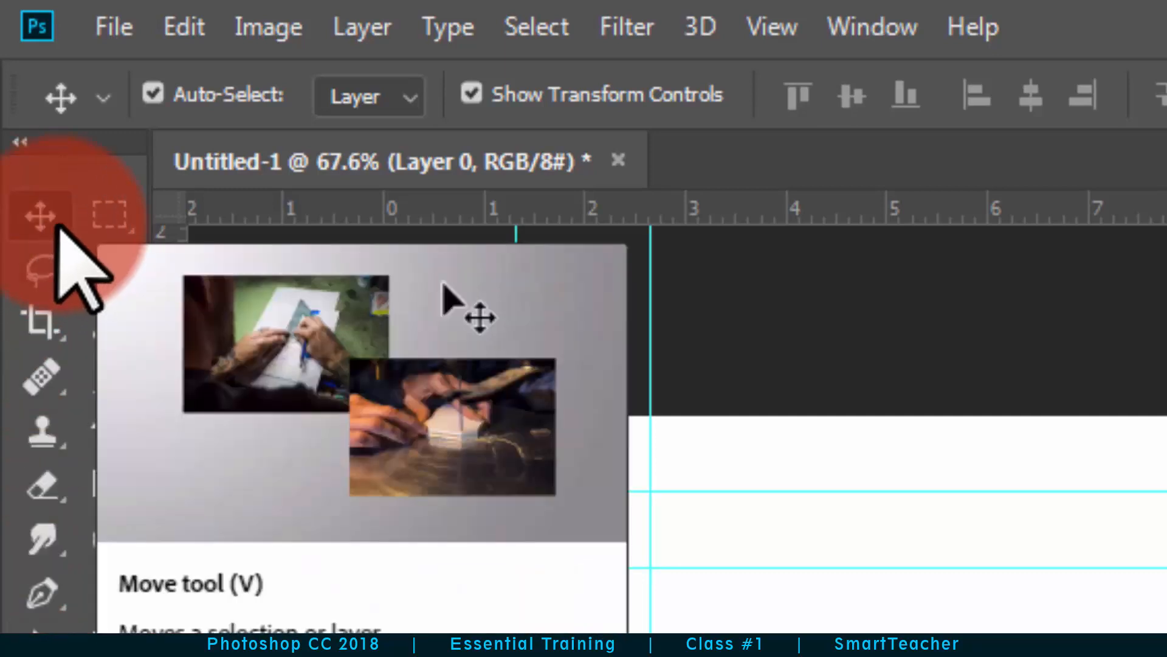
Step: Draw an artboard about 11.51 in wide and 15 in high over the canvas with the Artboard tool, and return to the Move tool
click(47, 219)
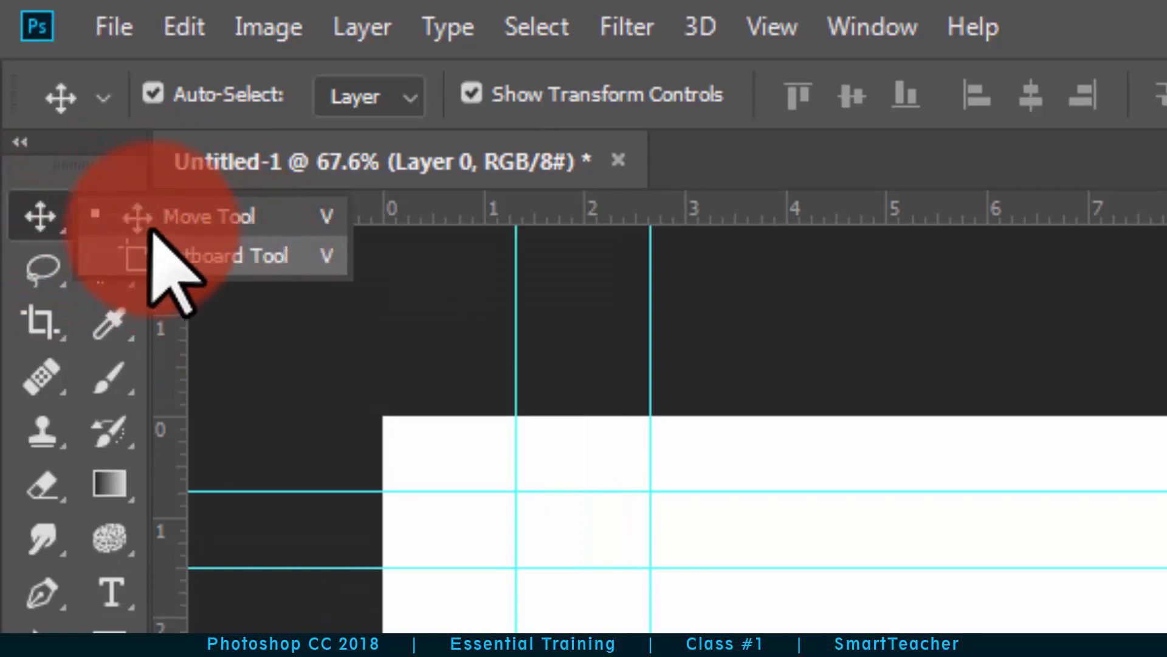
click(228, 256)
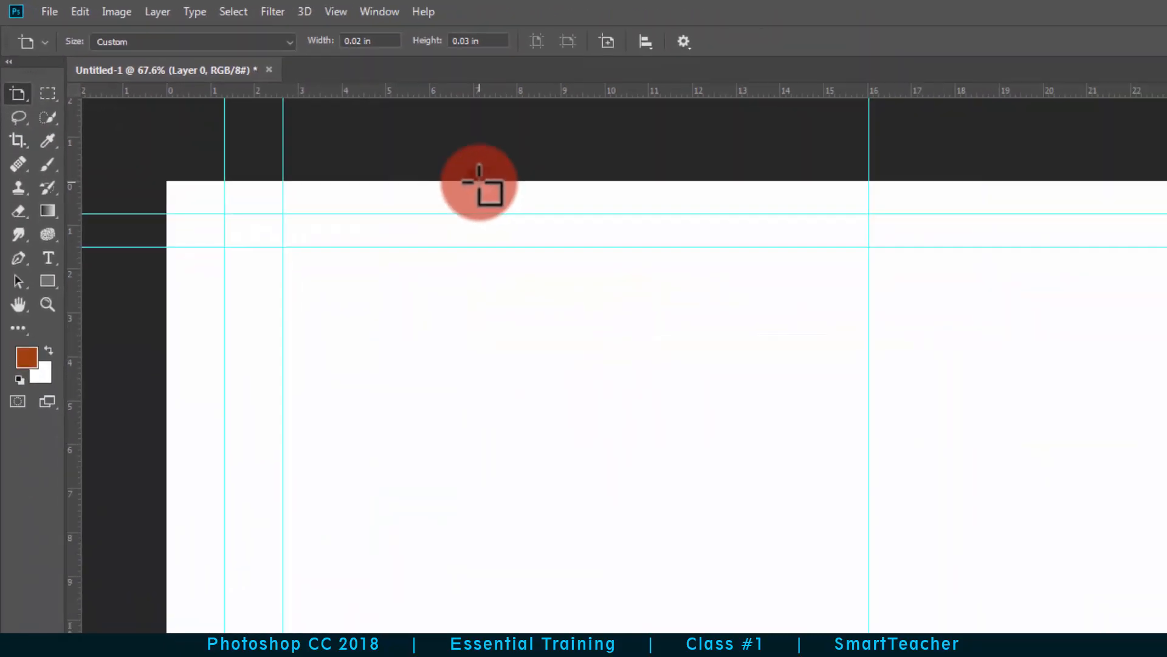
drag(323, 121, 665, 559)
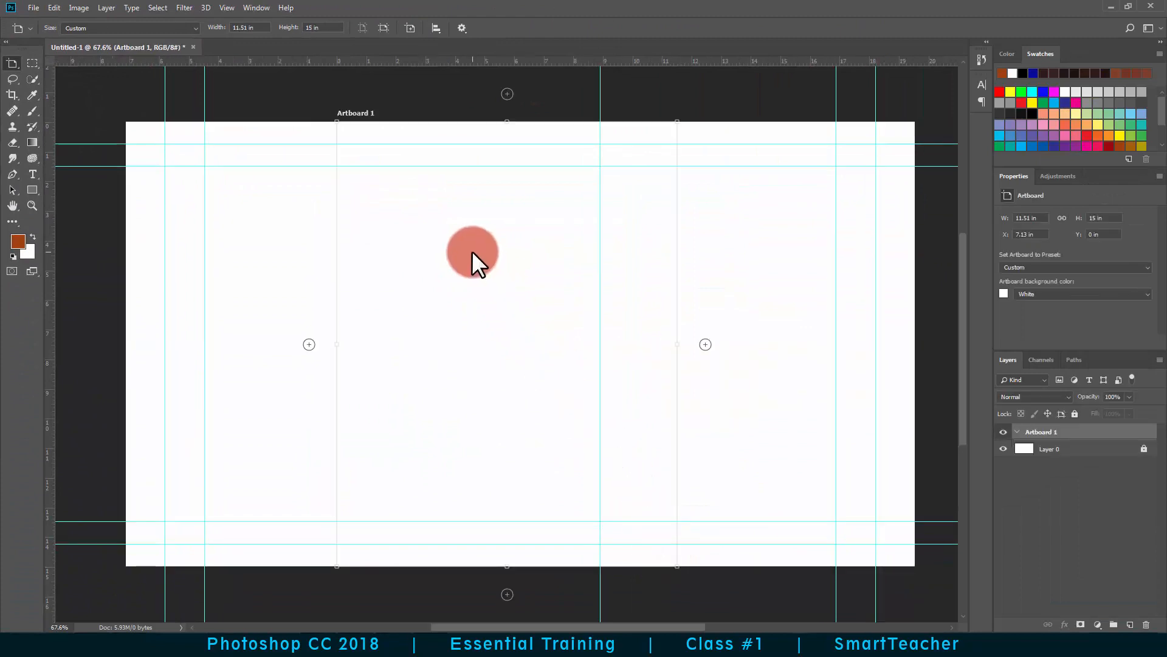
key(v)
drag(463, 250, 432, 254)
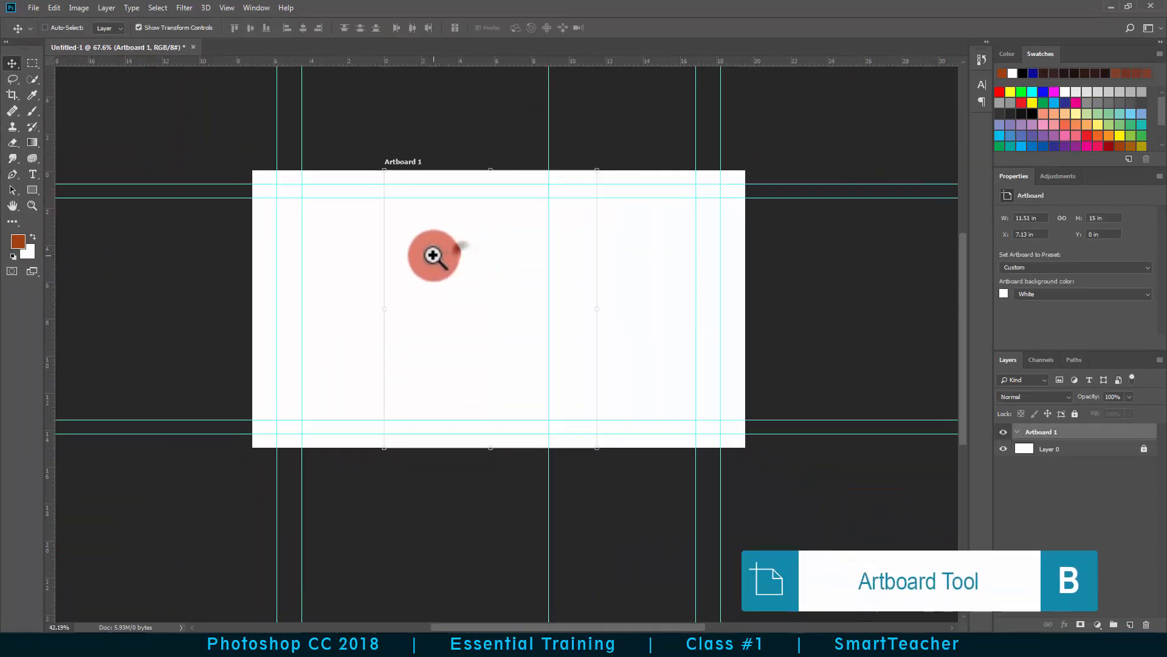
Step: Move the artboard off the canvas so it sits just beyond the canvas's right edge, at X 27.42 in
drag(383, 172, 759, 180)
drag(694, 262, 437, 276)
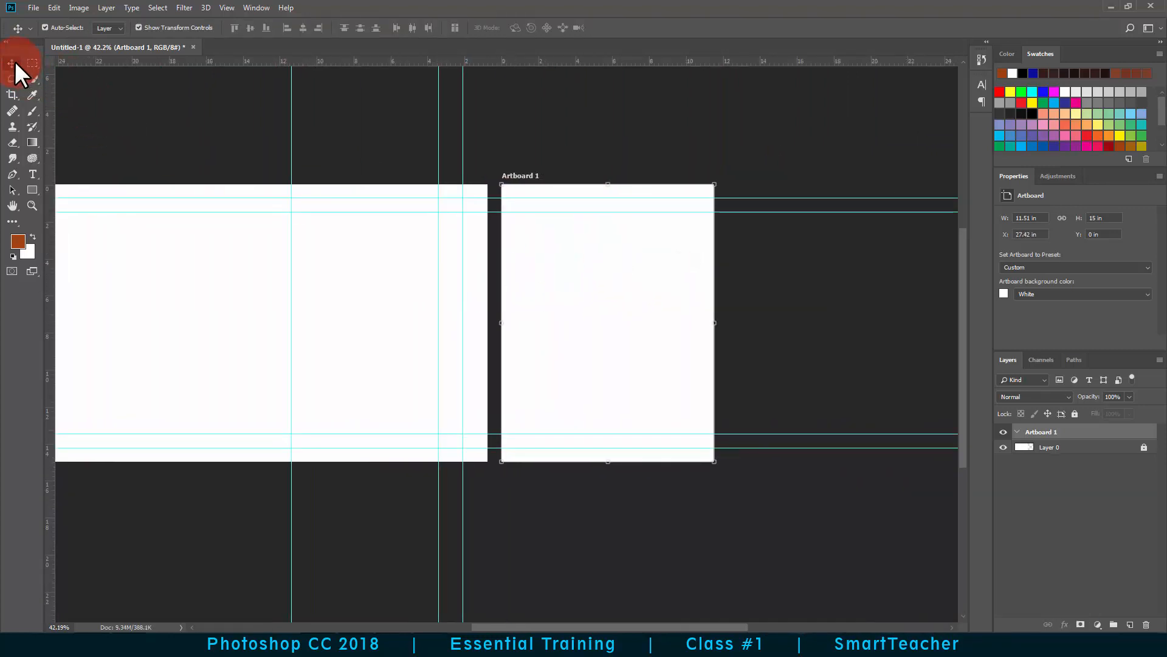
Step: Try the iPhone 6 and iOS 7 Spotlight size presets on the artboard and settle on iPad Mini
click(35, 73)
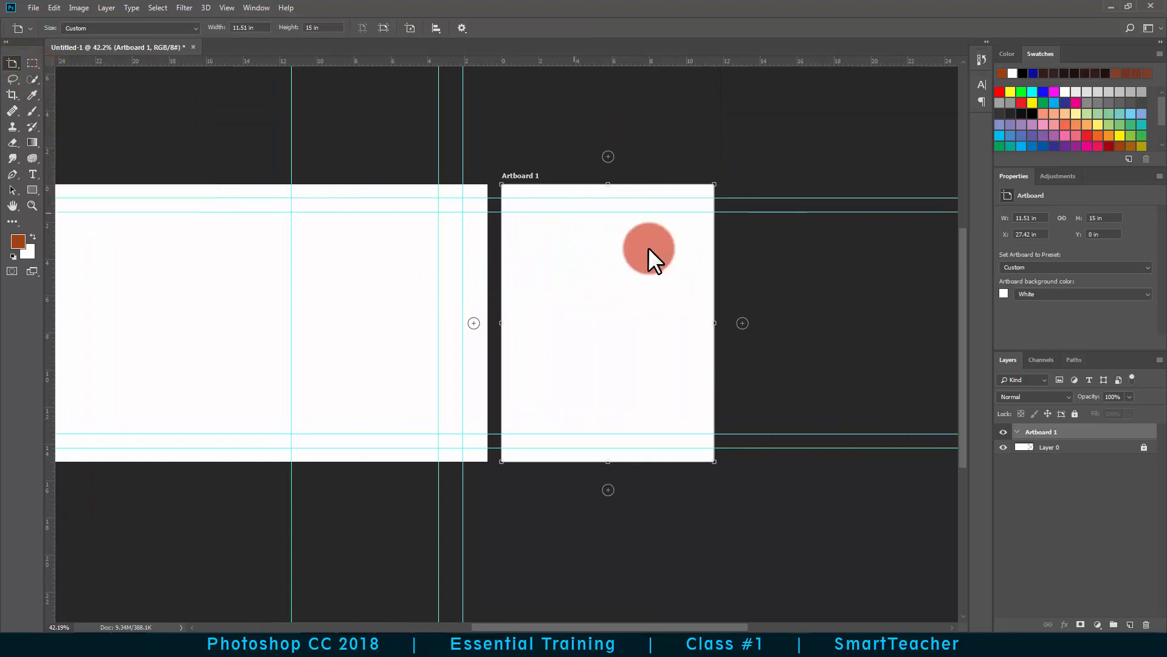
click(183, 26)
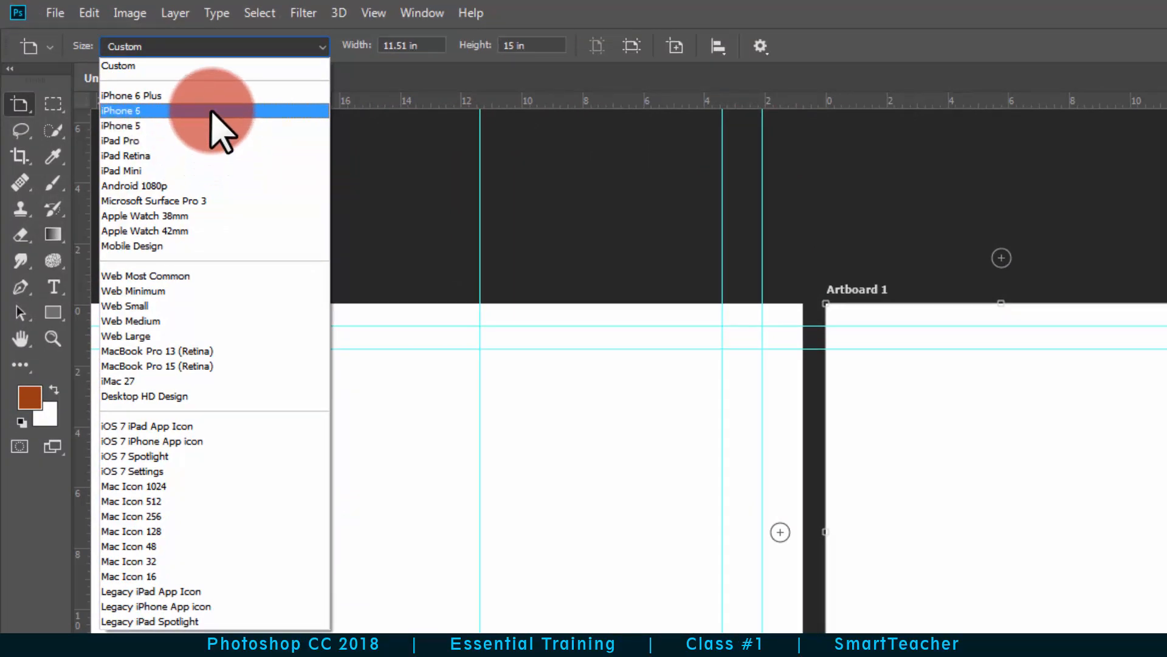
click(212, 111)
click(209, 46)
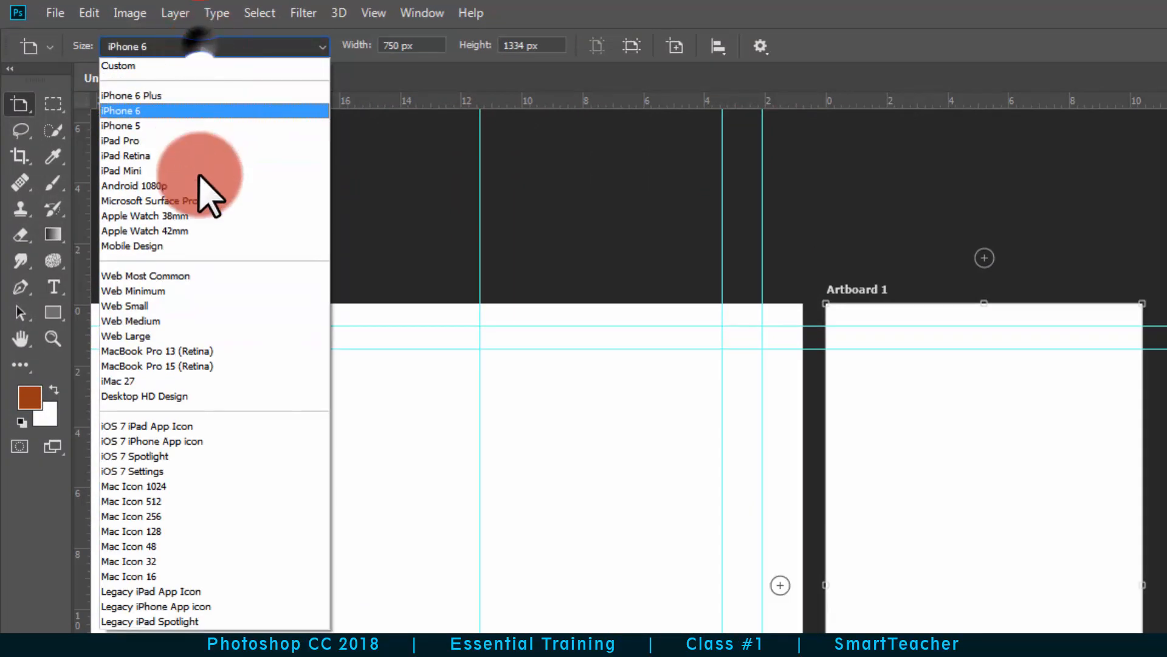
click(214, 467)
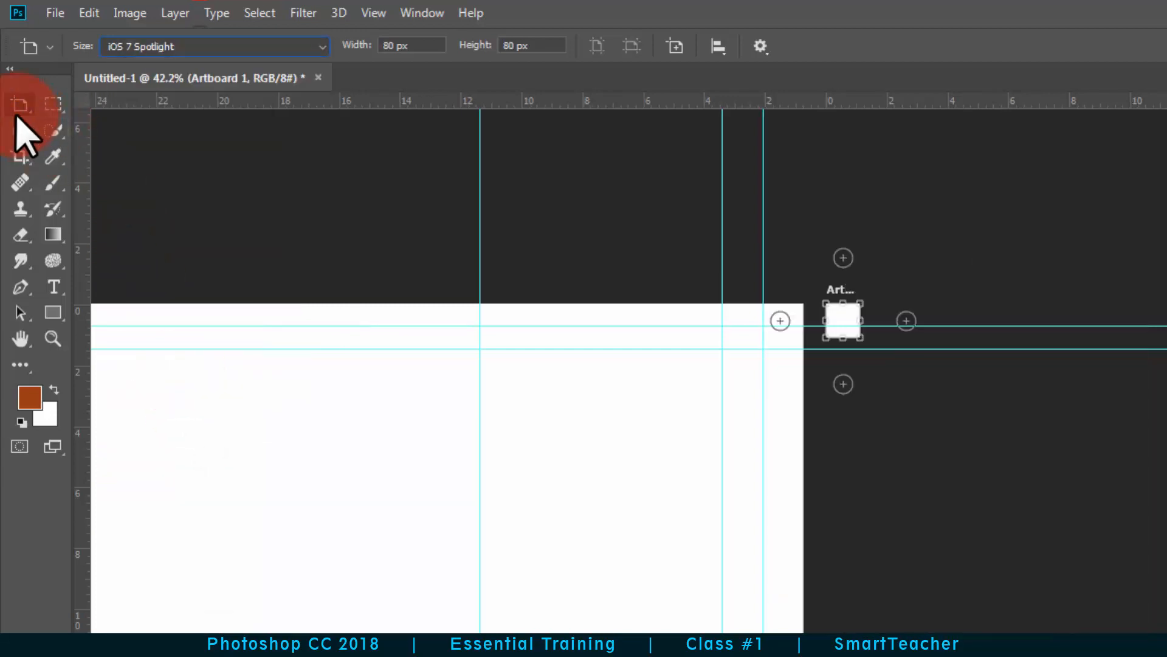
click(167, 48)
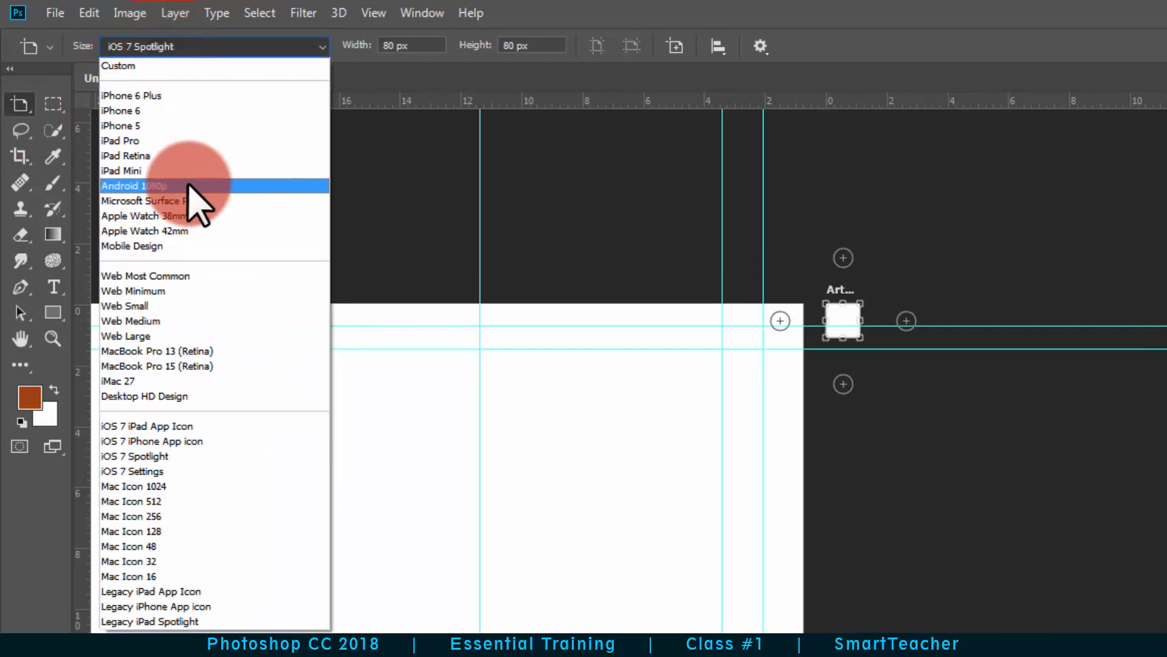
click(188, 169)
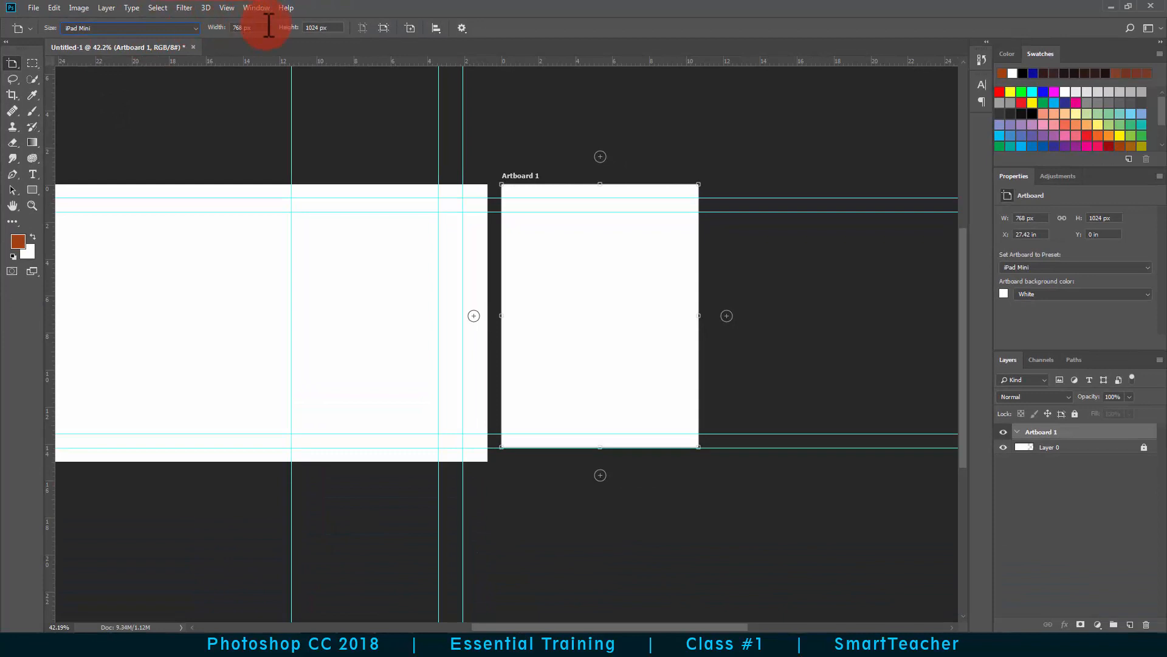
Step: Flip the artboard to landscape orientation and back to portrait
click(384, 28)
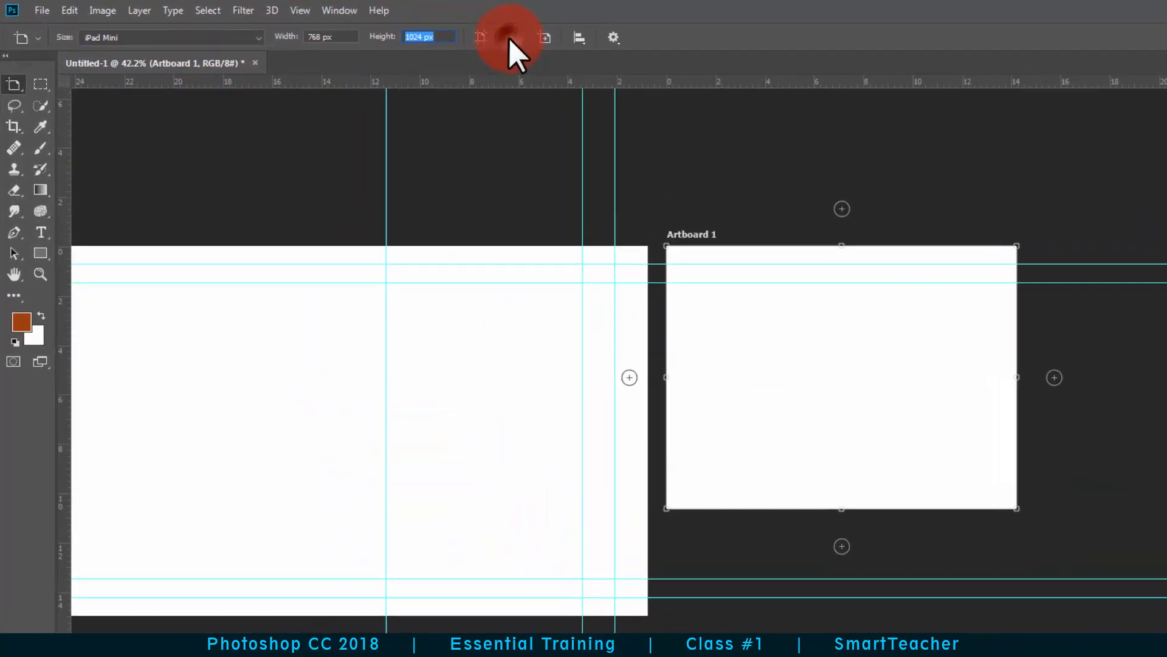
click(470, 37)
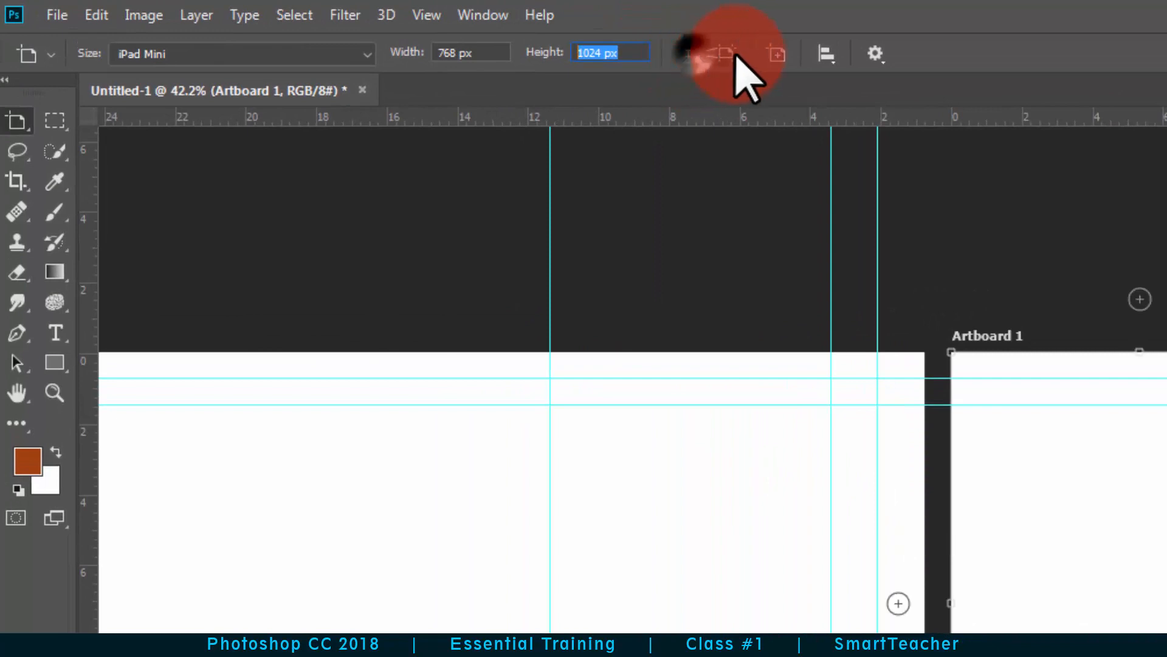
Step: Turn on adding new artboards, review the artboard alignment and behaviour options, and return to the Move tool
click(773, 54)
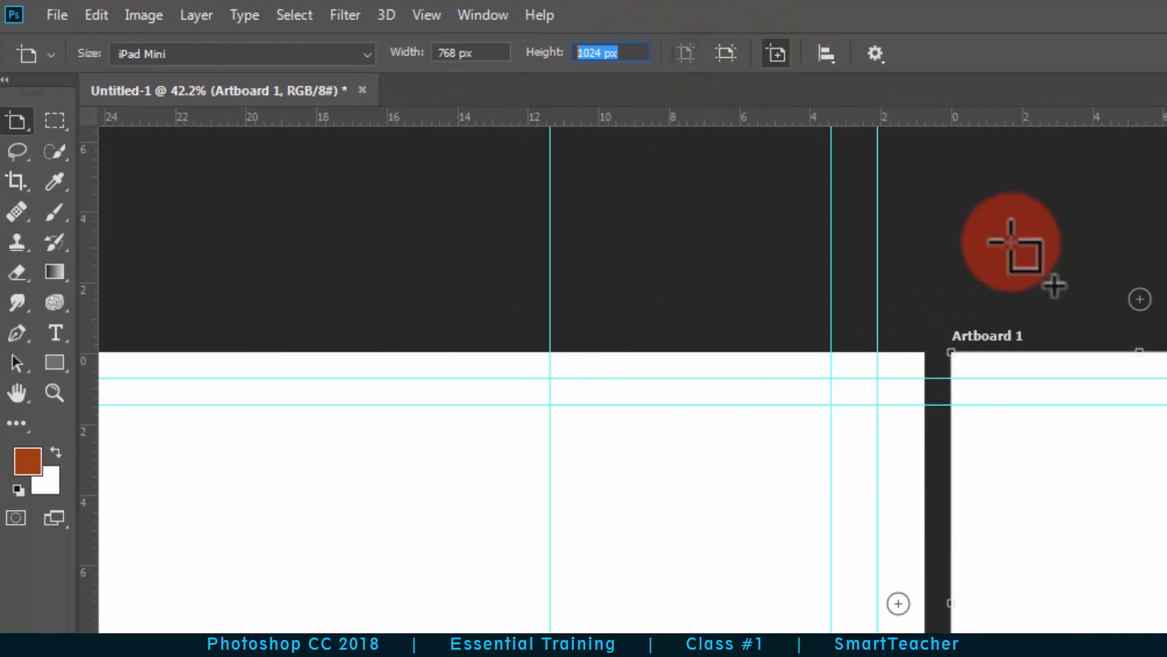
click(822, 56)
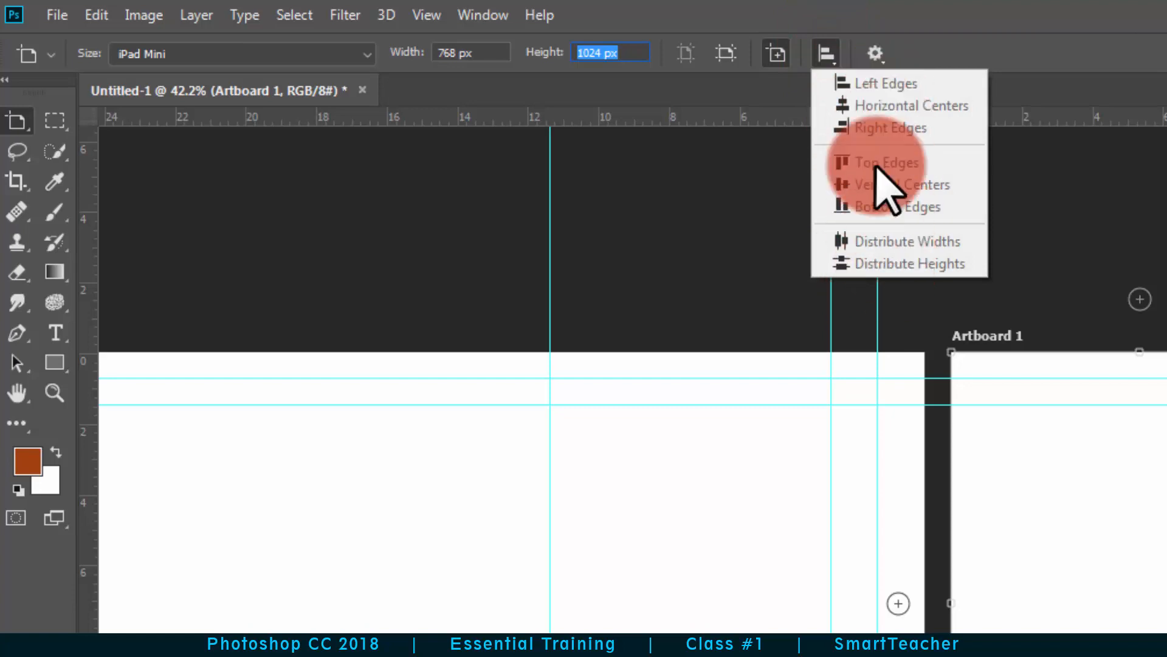
click(874, 54)
click(877, 55)
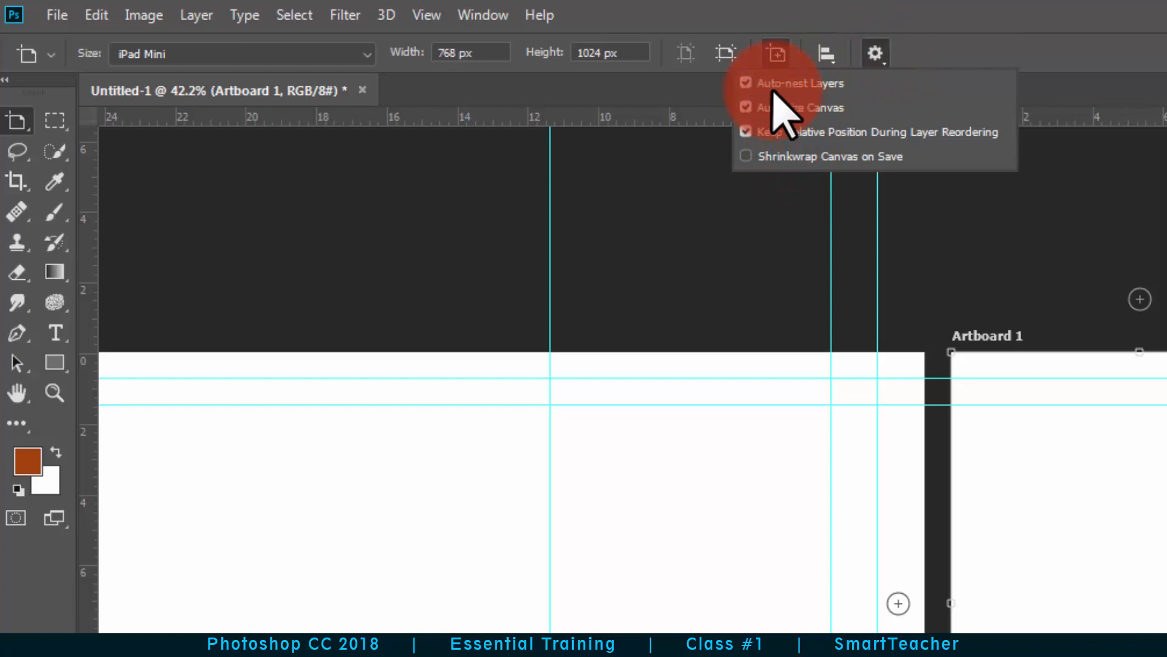
click(882, 53)
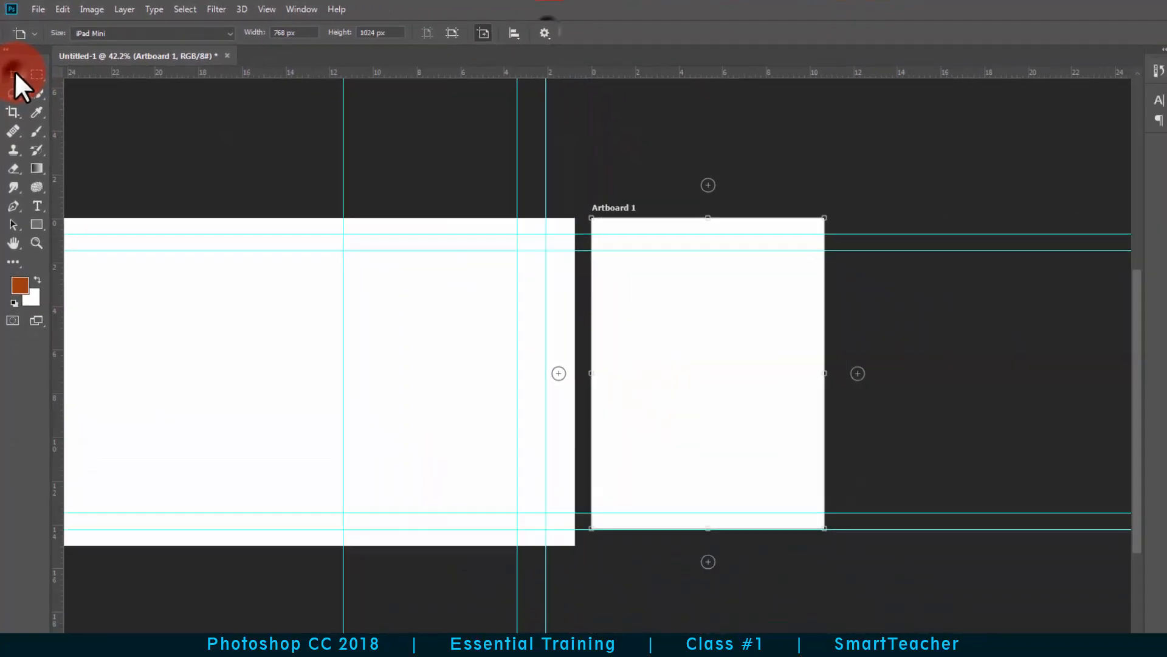
click(18, 120)
click(38, 64)
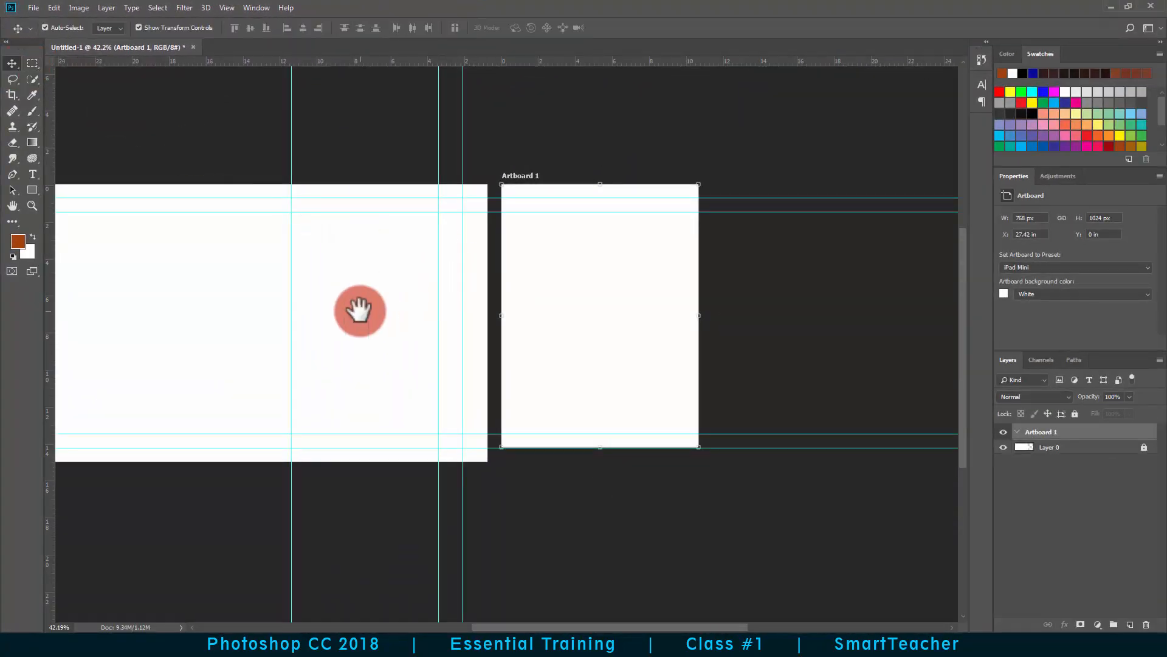
drag(359, 310, 443, 331)
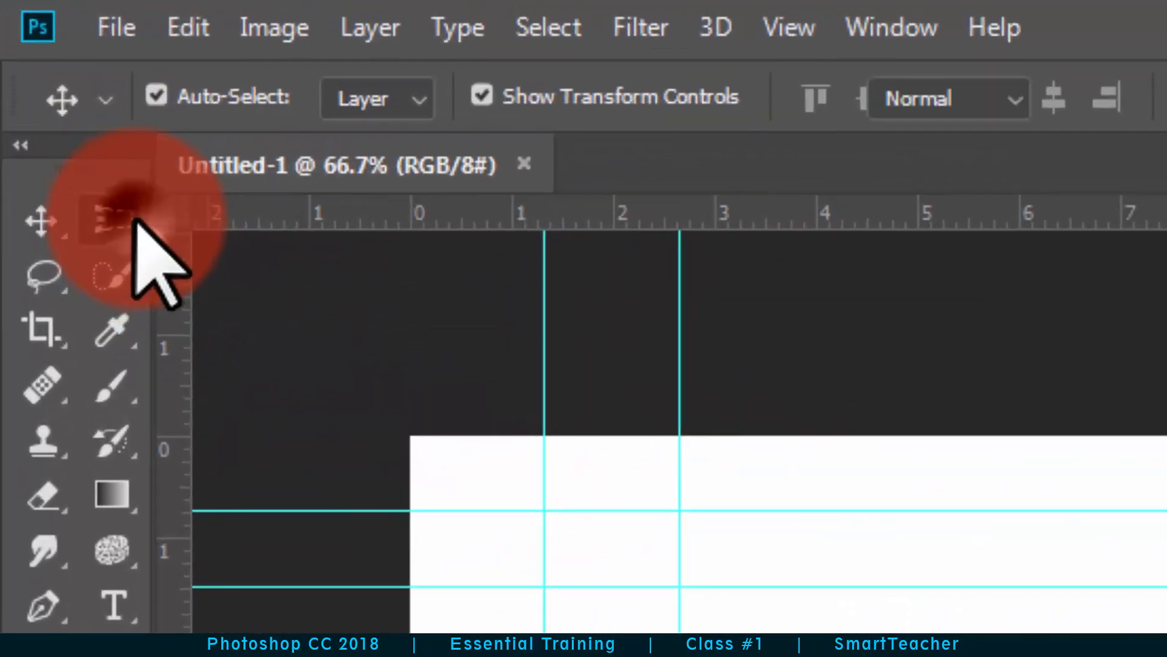
Step: Look through the marquee tool variants and choose the Rectangular Marquee tool
drag(133, 221, 335, 230)
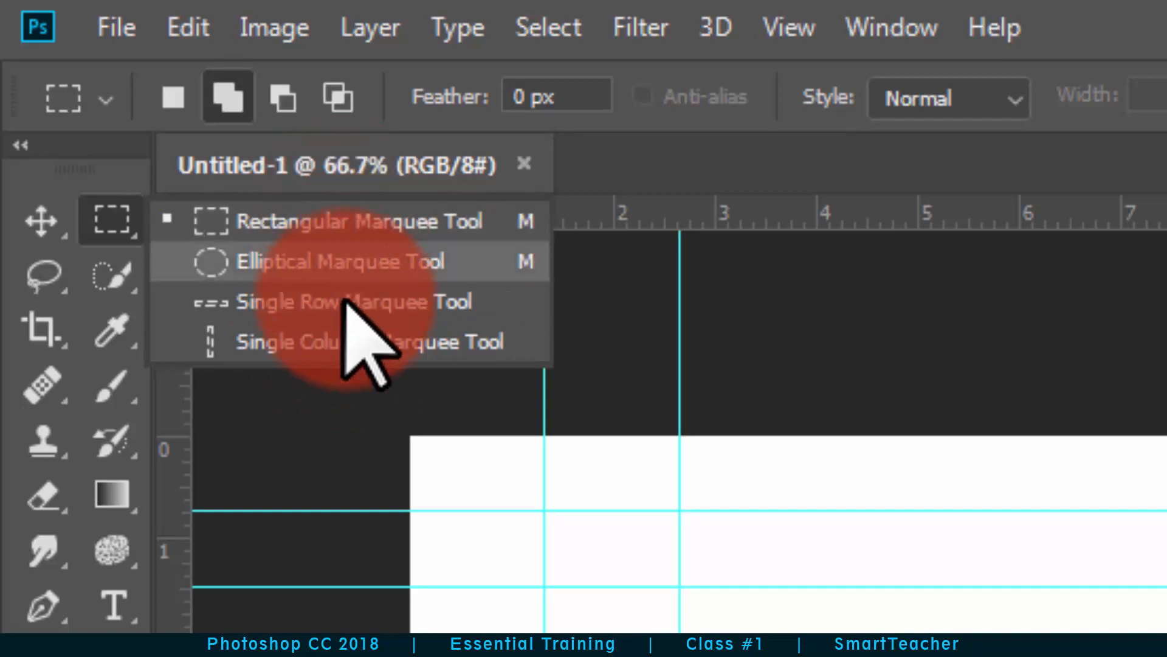
click(108, 219)
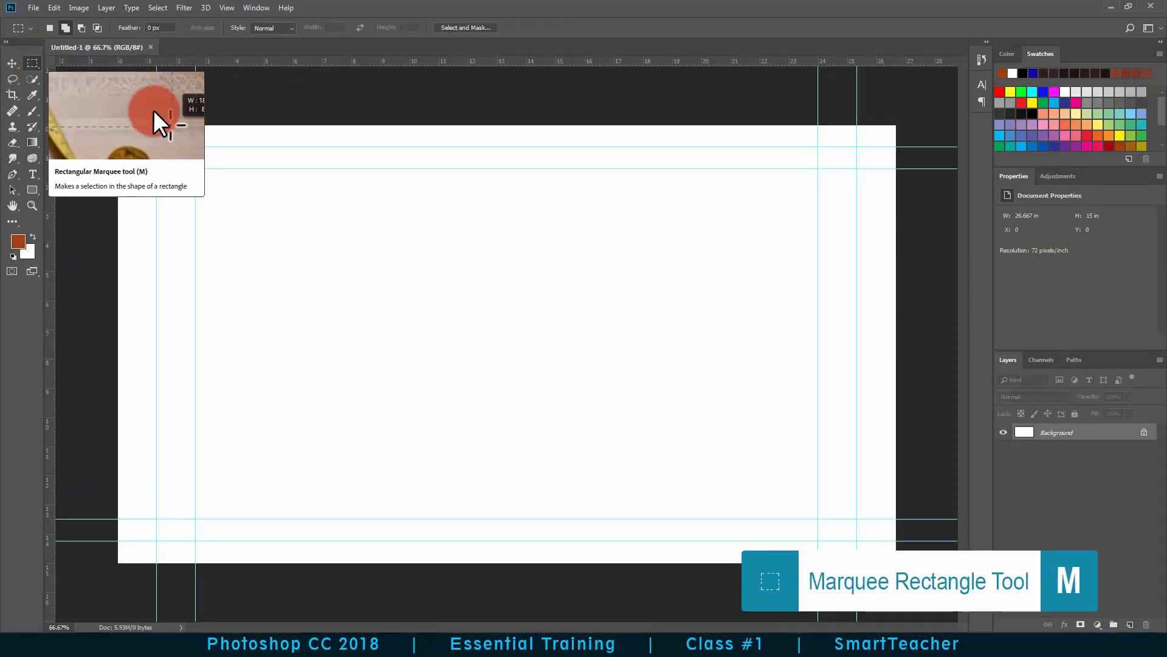
Step: Place 23x13.jpg from the Desktop's Tatweer folder as an embedded image and scale it to about 26.58 by 15.03 in, covering the canvas
click(33, 8)
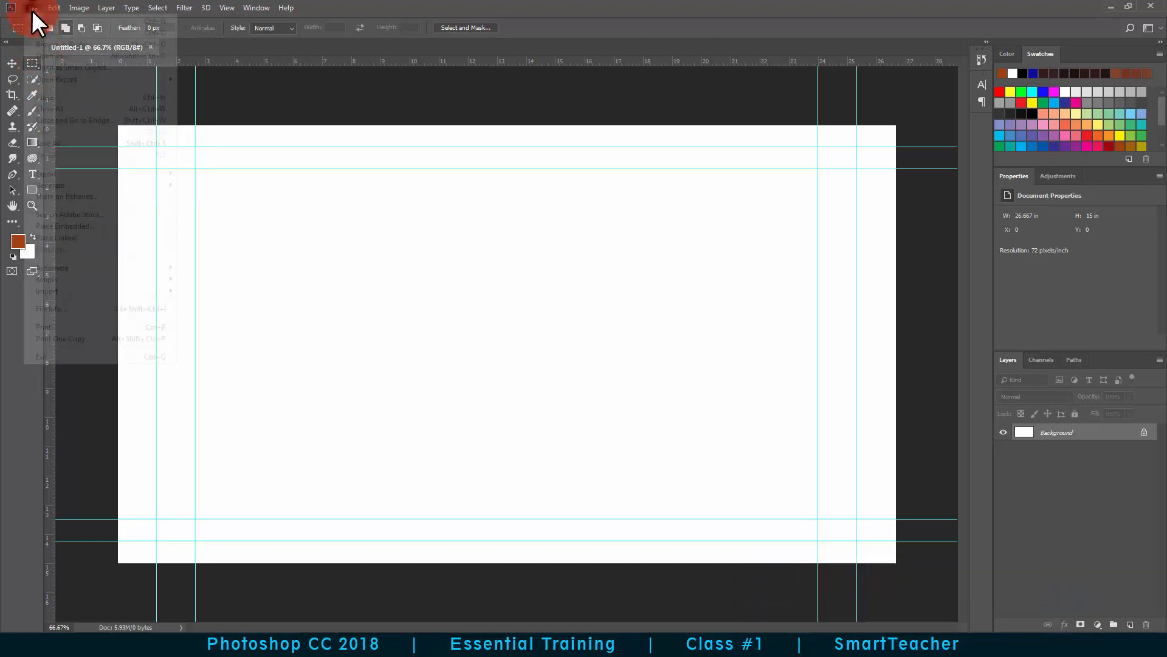
click(114, 226)
click(48, 82)
double_click(143, 169)
drag(581, 326, 790, 503)
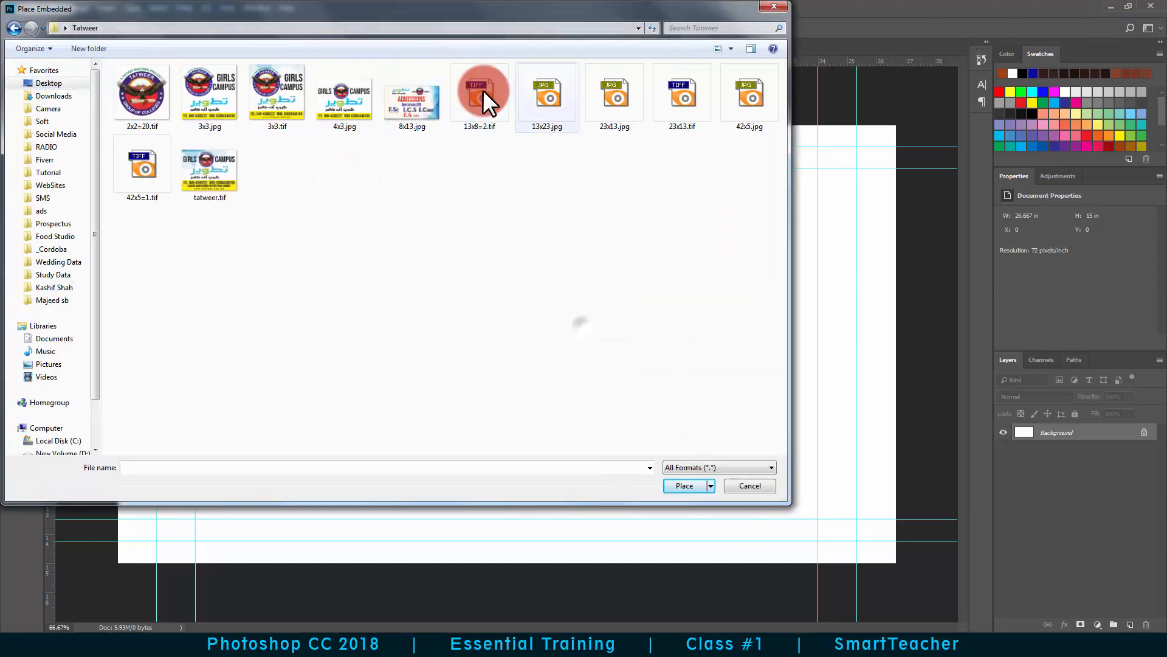
double_click(603, 97)
drag(842, 155, 904, 127)
double_click(719, 322)
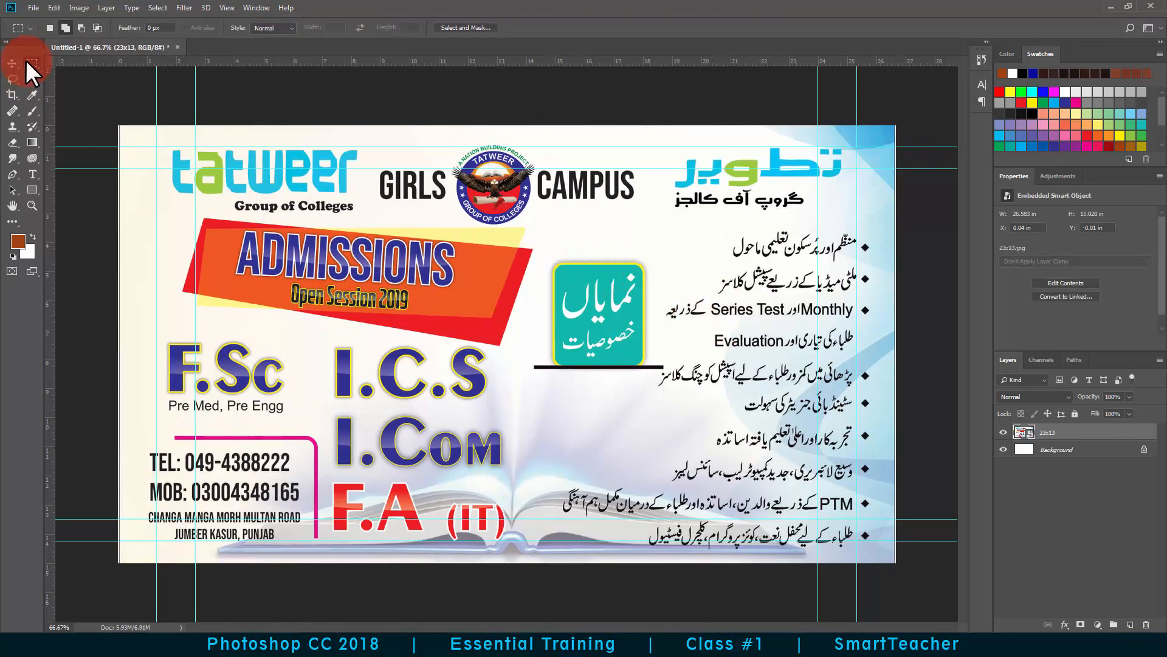
Step: Select a rectangle about 3.74 by 4.22 in around the green badge and copy it to a new layer with Layer via Copy
drag(544, 256, 653, 377)
right_click(618, 271)
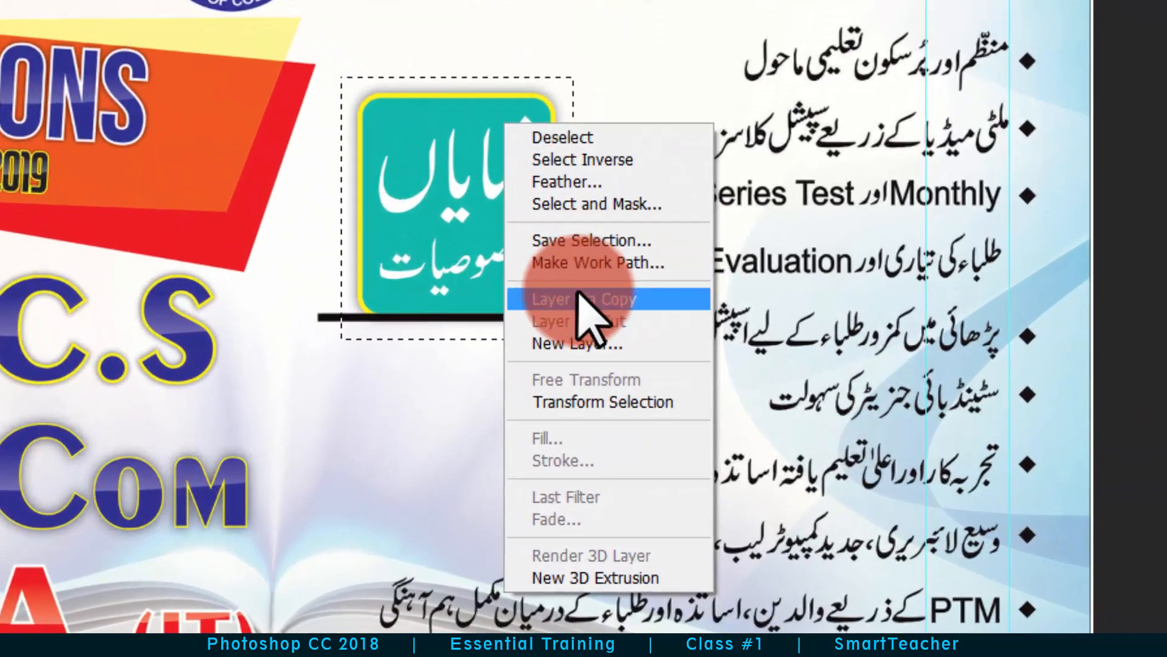
click(584, 298)
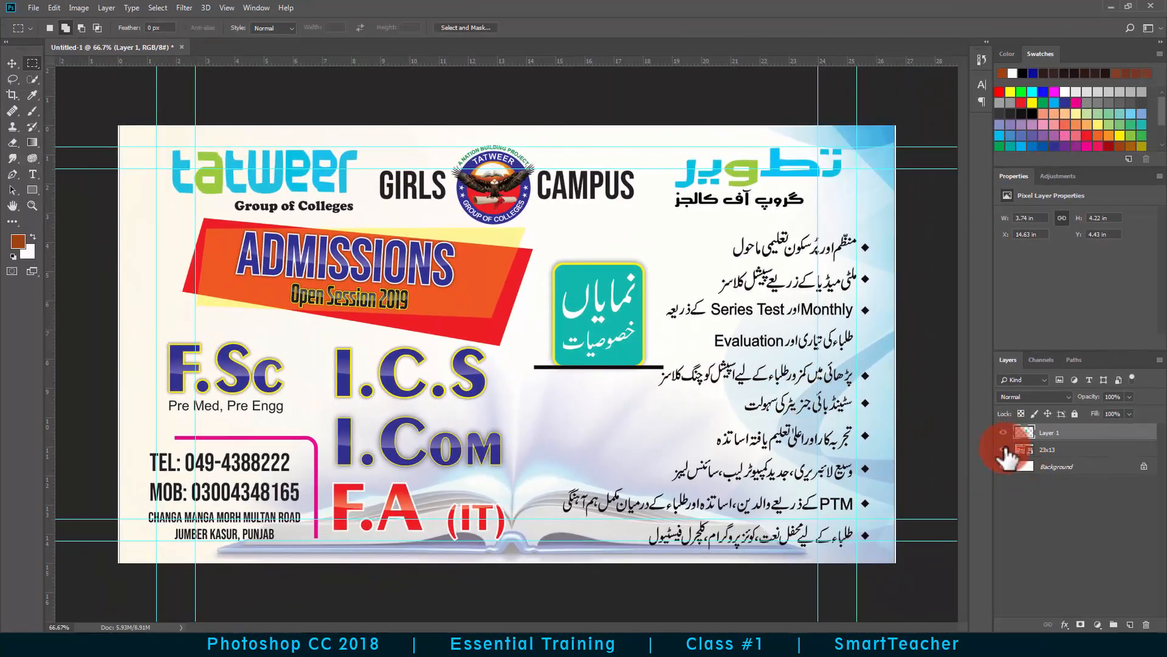
Step: Hide the 23x13 and Background layers, leaving only the copied badge displayed
click(1003, 449)
key(v)
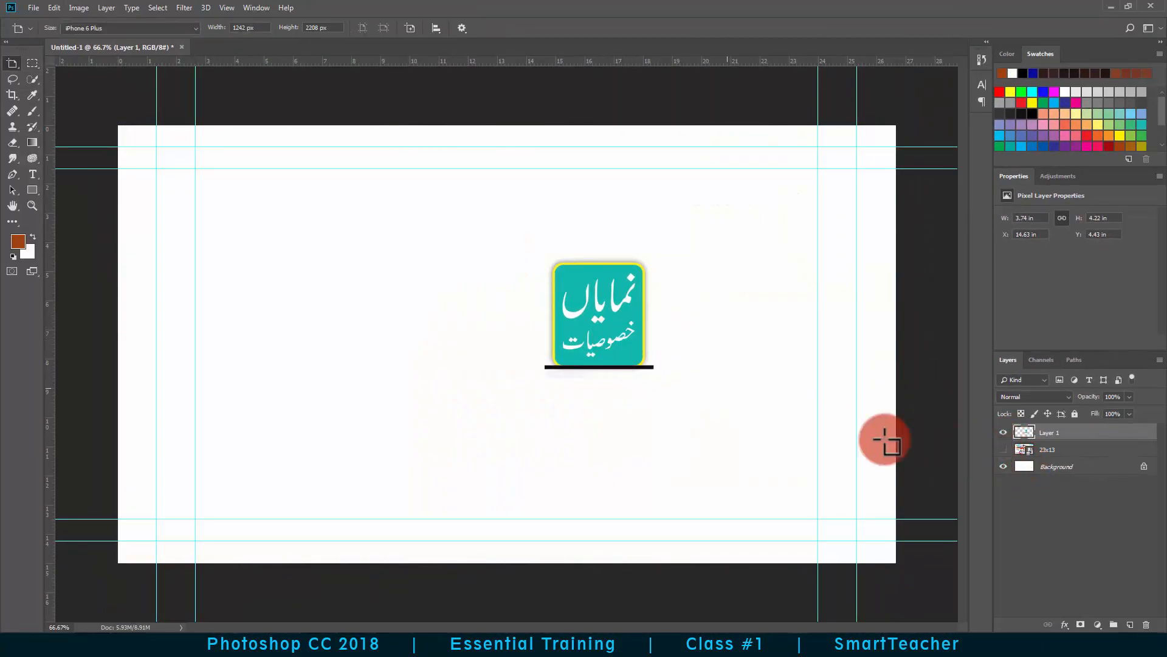
click(1004, 466)
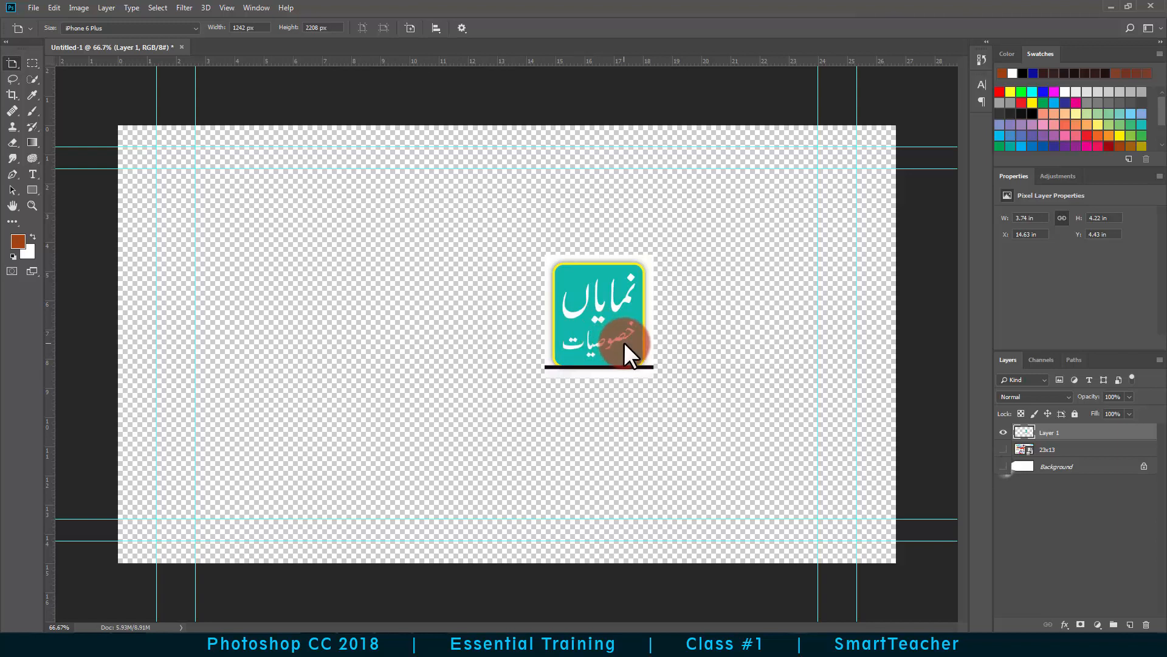
Step: Select the white strip above the badge's yellow border with the Rectangular Marquee tool and delete it
scroll(629, 356, up, 5)
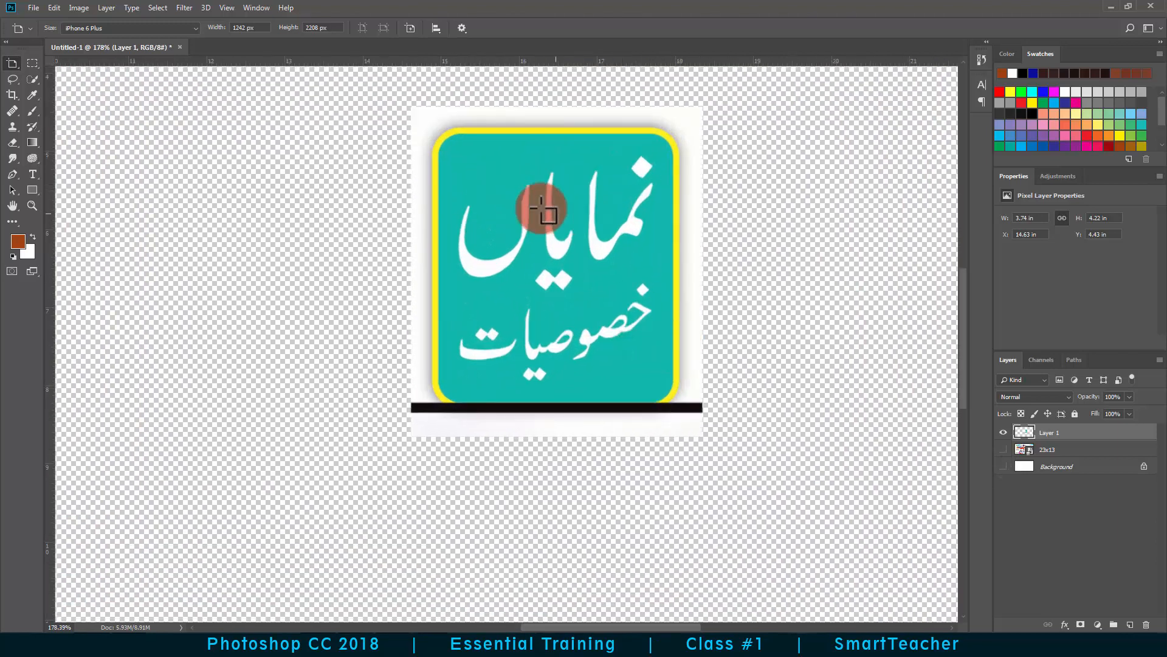
key(v)
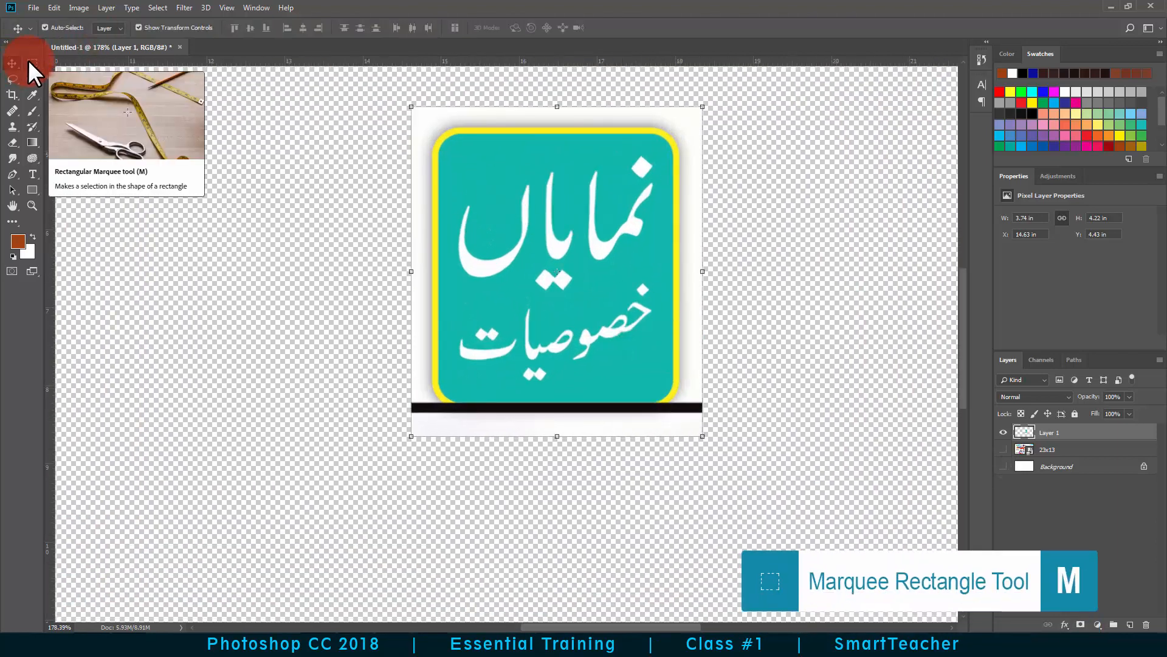
click(28, 60)
click(54, 64)
drag(381, 86, 791, 126)
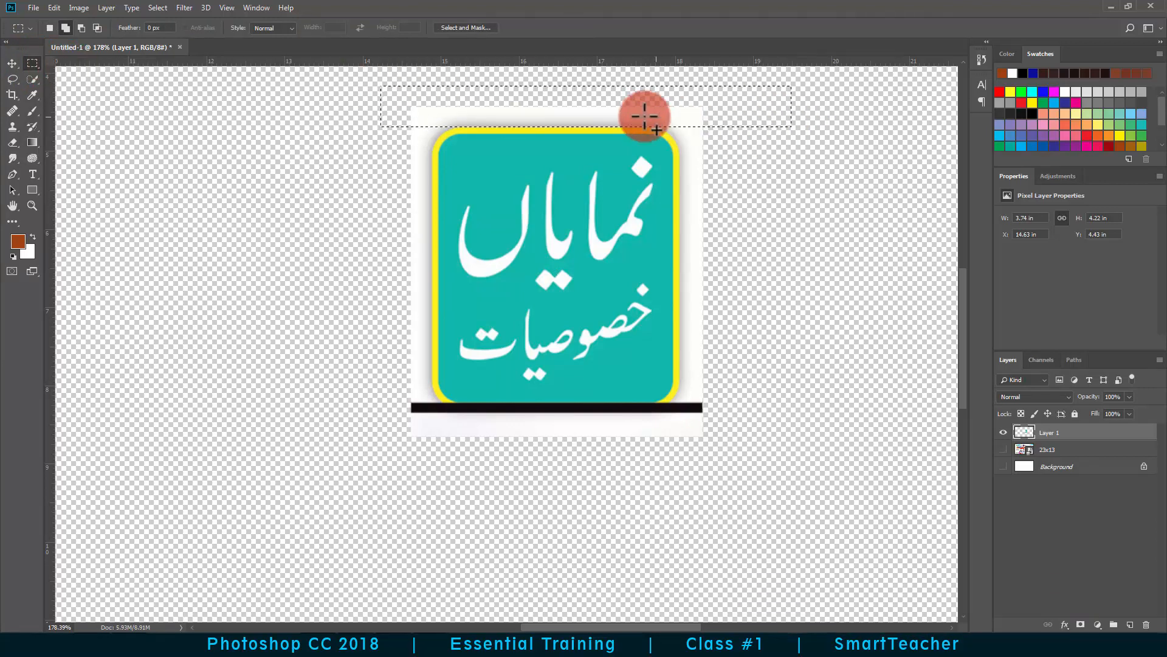
key(Delete)
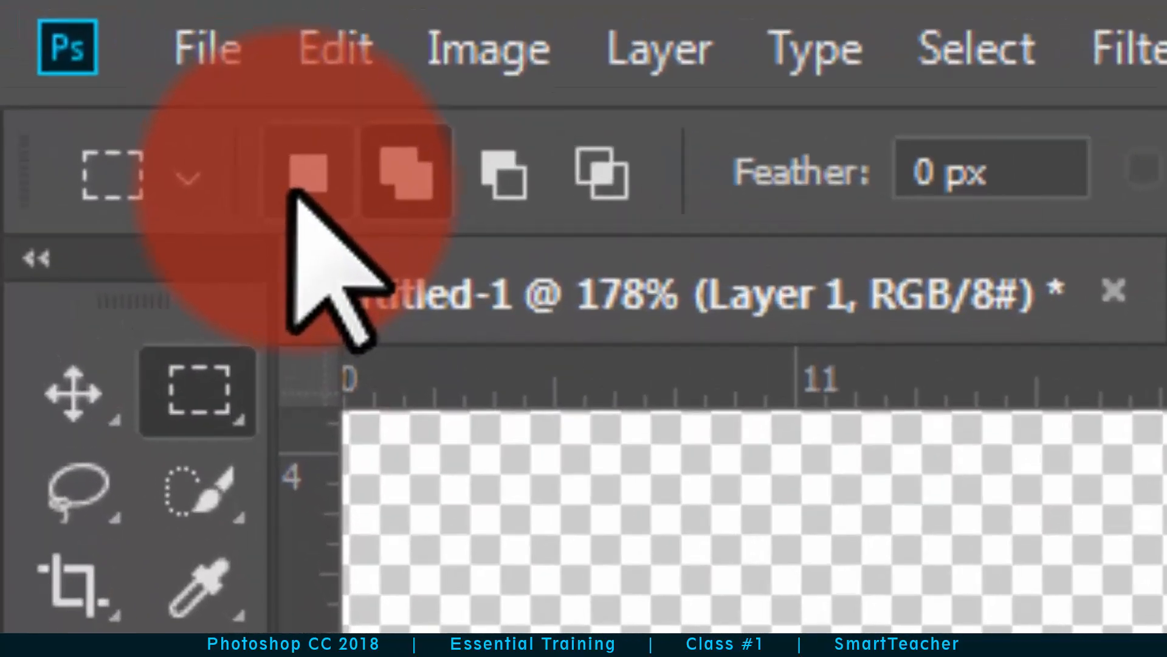
Step: In New Selection mode, select the strip below the badge and replace it with a selection of the strip along its left side
click(292, 193)
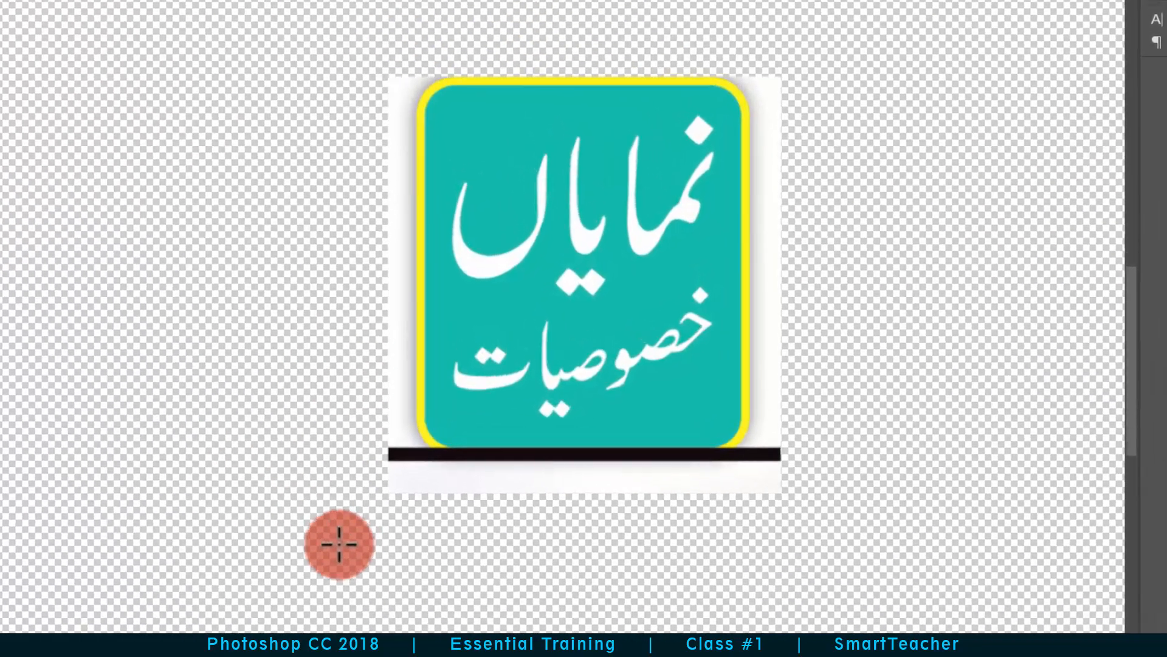
drag(373, 481, 815, 409)
drag(1022, 491, 1022, 488)
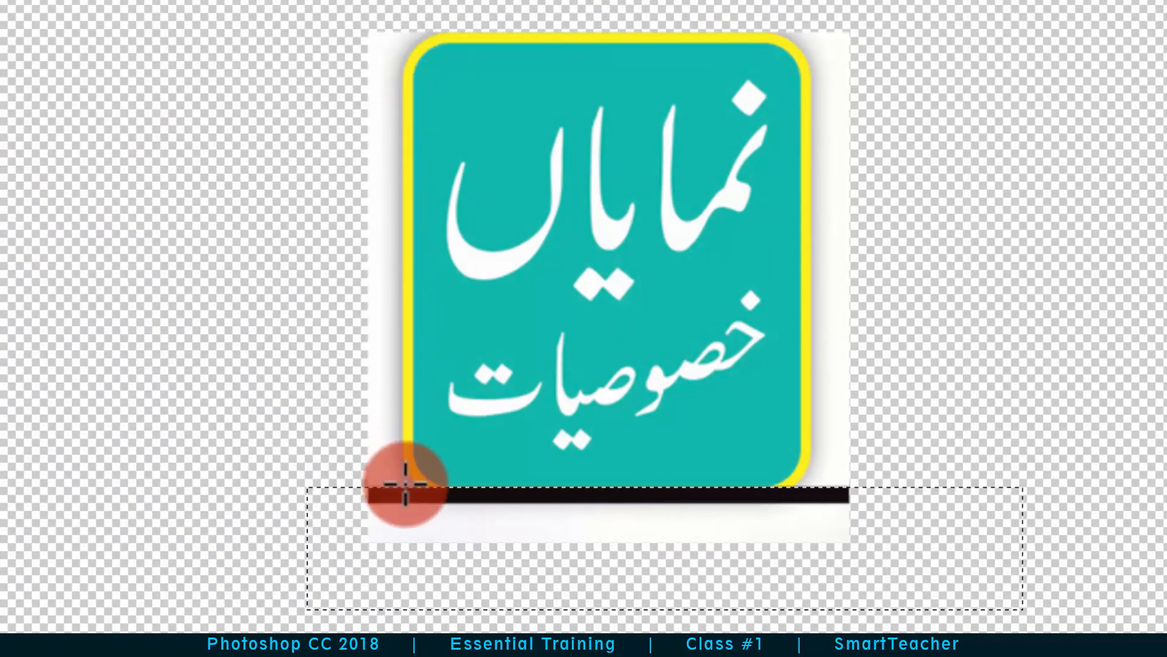
drag(306, 7, 398, 601)
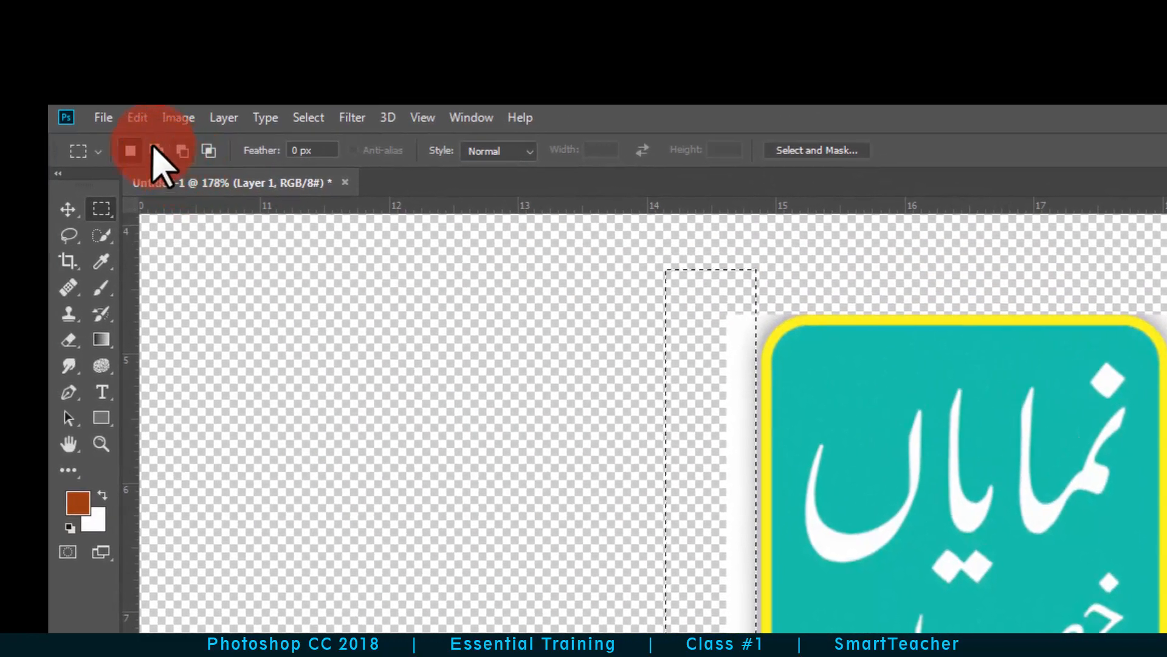
Step: In Add to Selection mode, extend the selection with the strips below the badge and along its right side
click(155, 151)
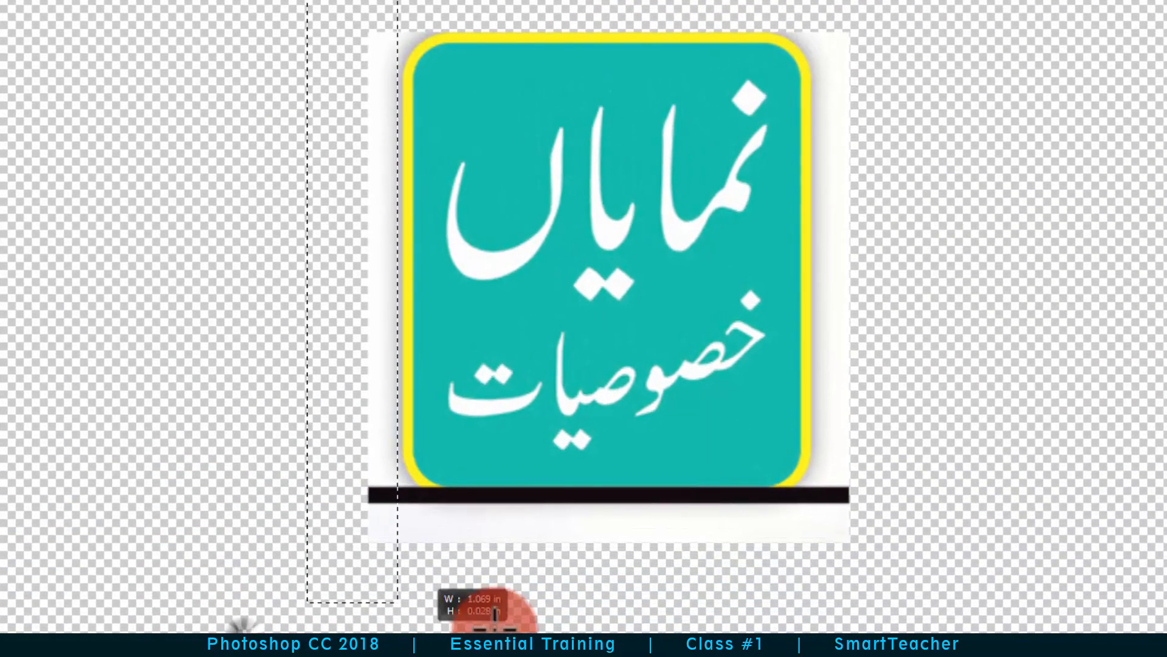
drag(495, 615, 910, 487)
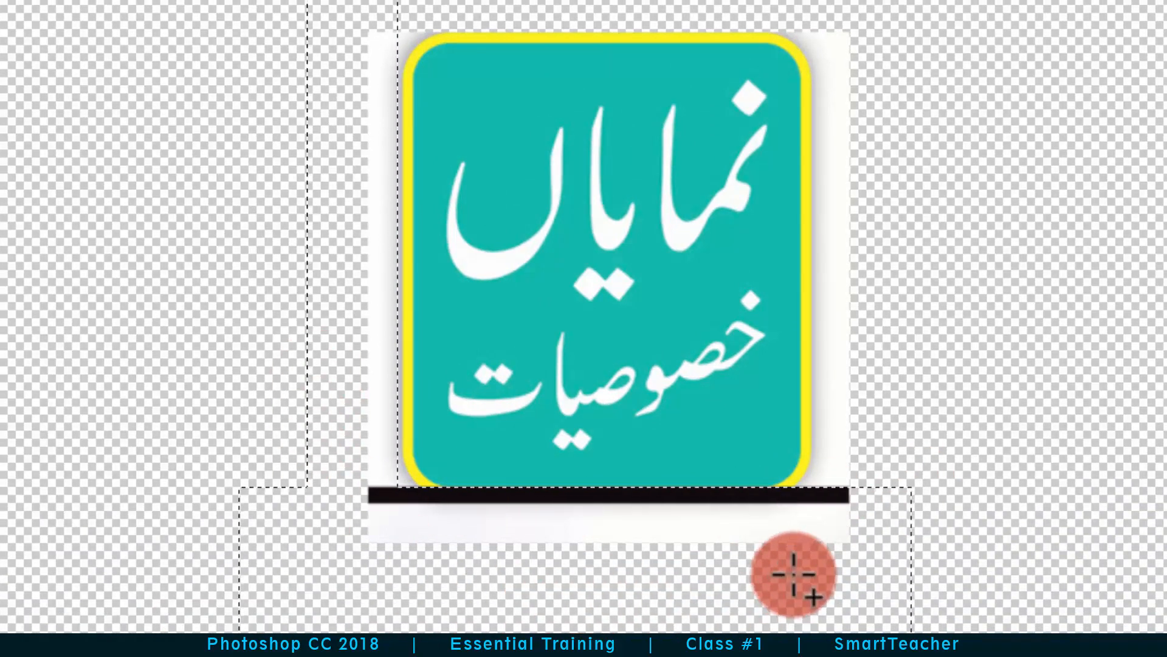
drag(969, 8, 815, 554)
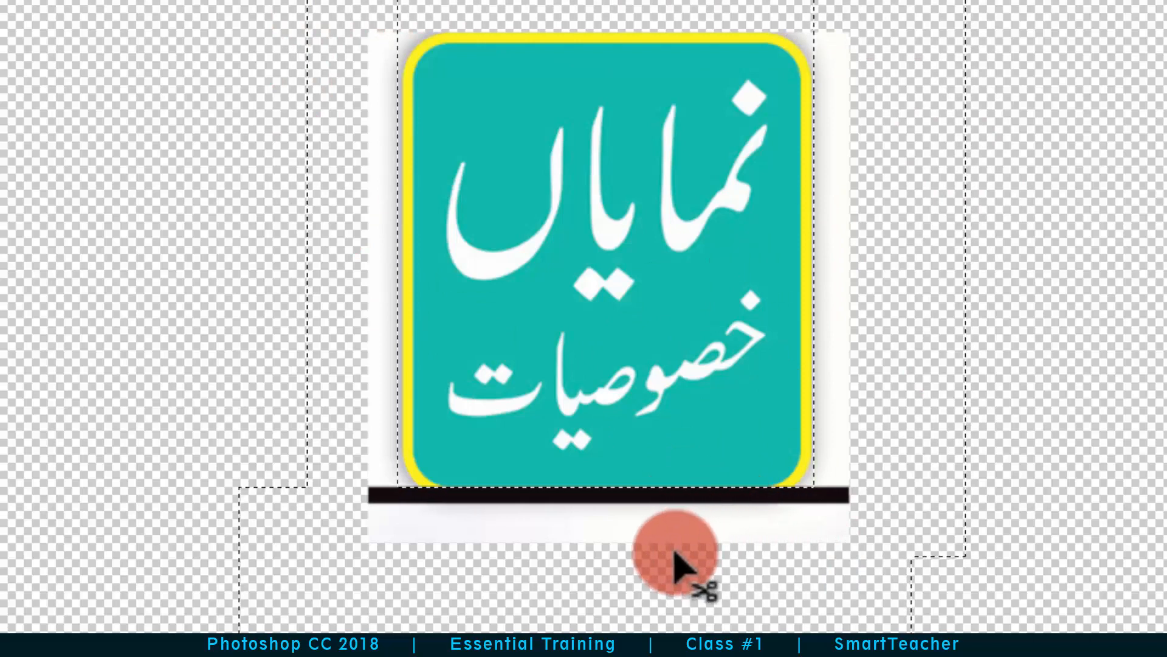
drag(675, 566, 740, 548)
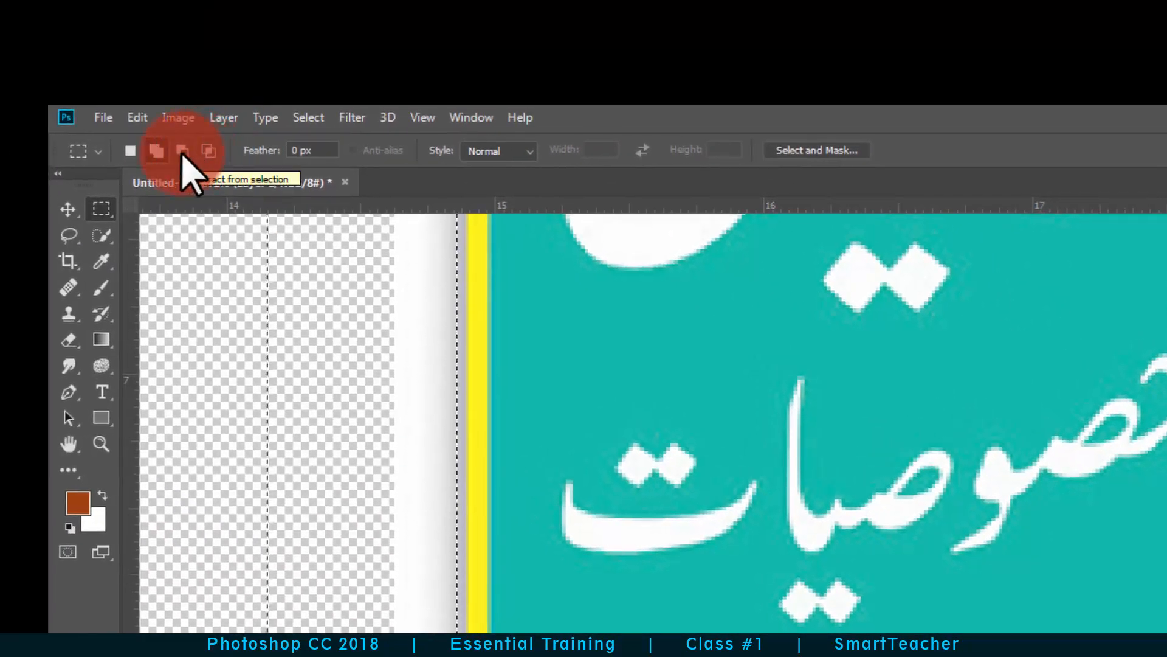
Step: In Subtract from Selection mode, remove the black bar below the badge from the current selection
click(181, 152)
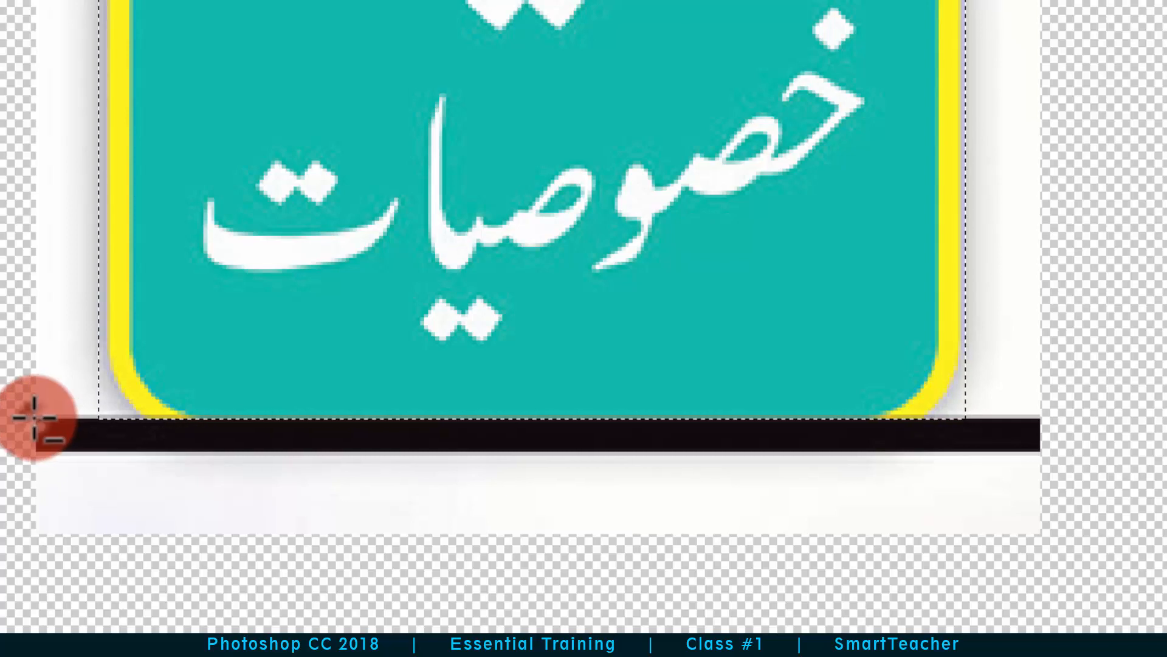
drag(34, 417, 1032, 451)
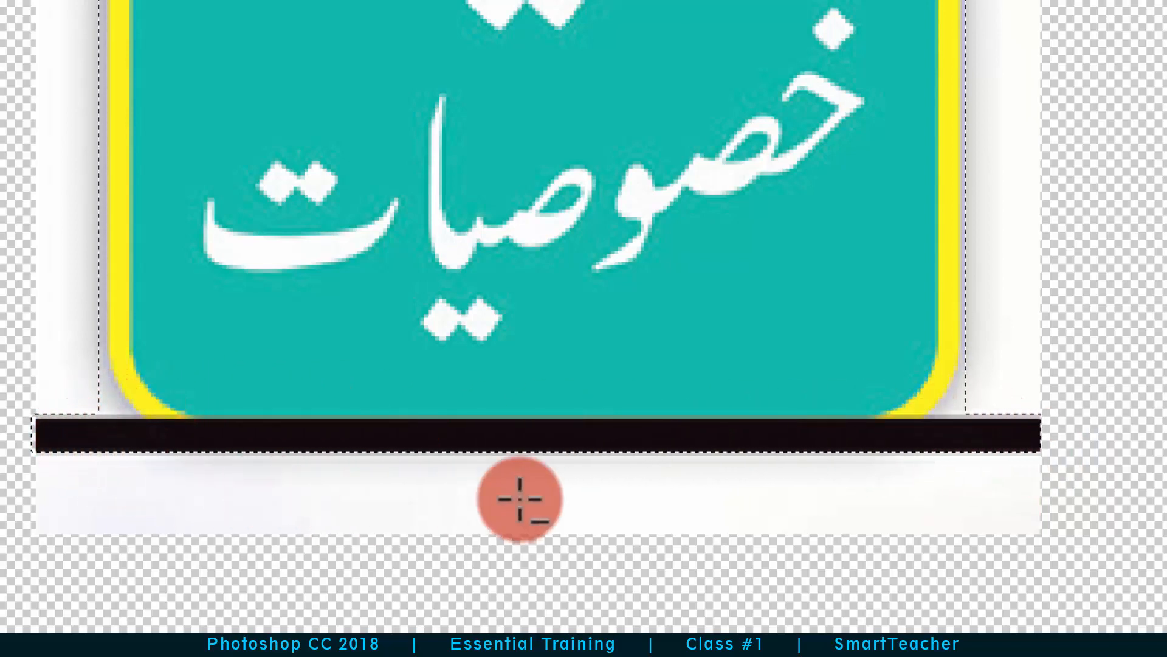
drag(890, 279, 804, 321)
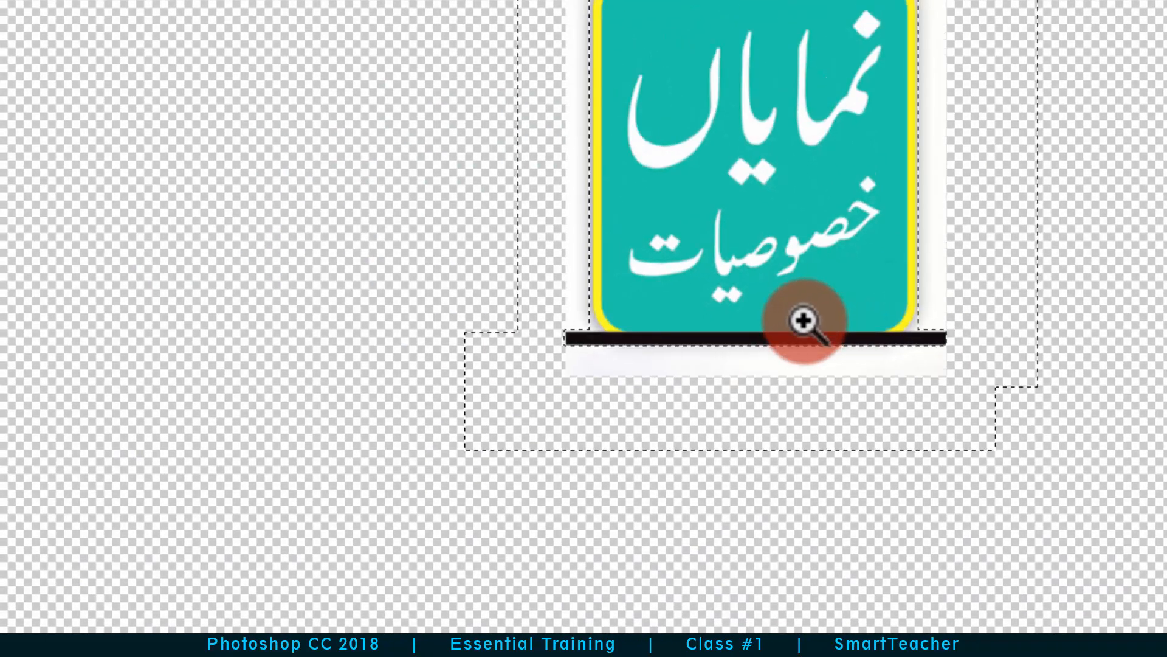
Step: Delete the selected white strips around the badge, deselect, and turn off Show Transform Controls
key(Delete)
key(ctrl+t)
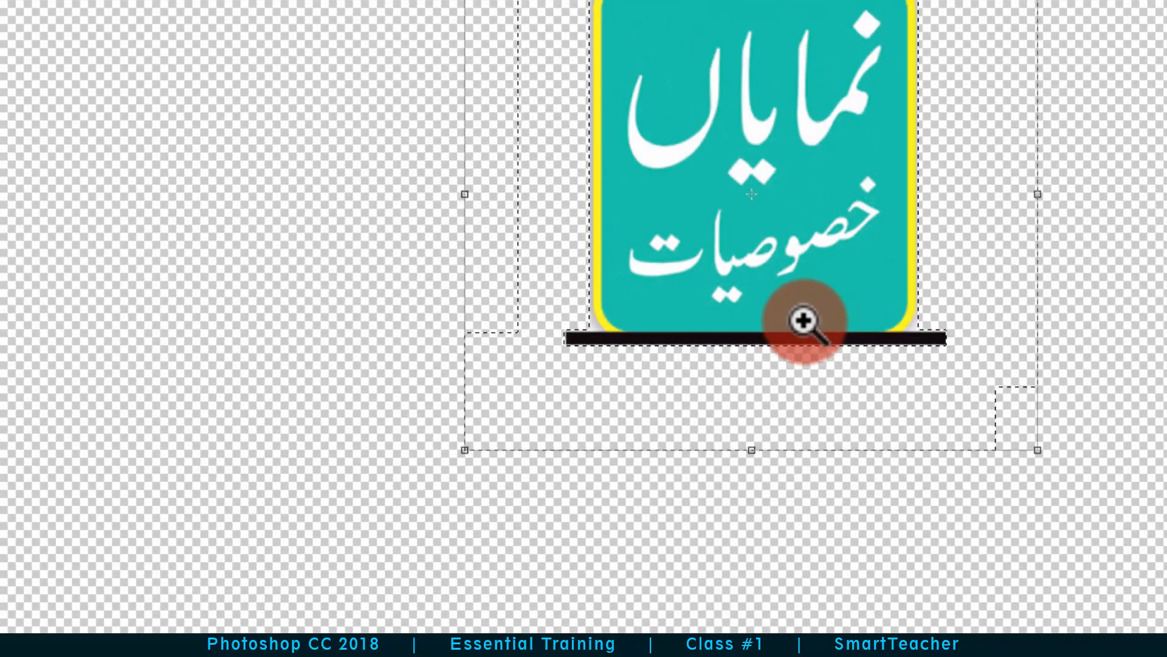
key(ctrl+d)
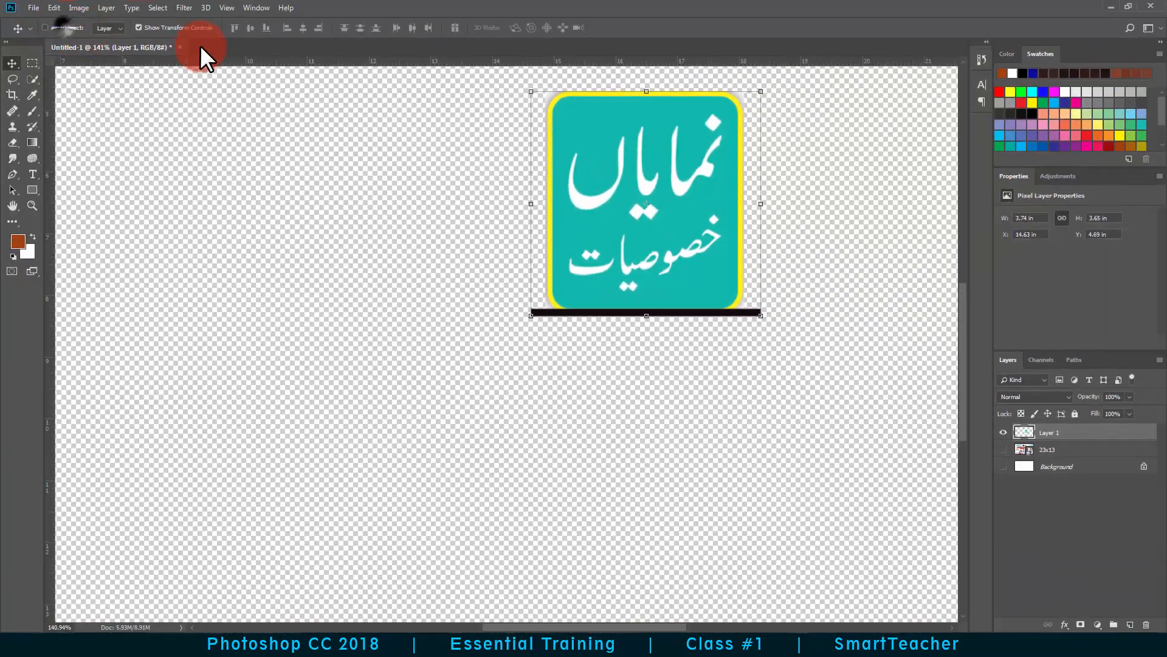
click(193, 27)
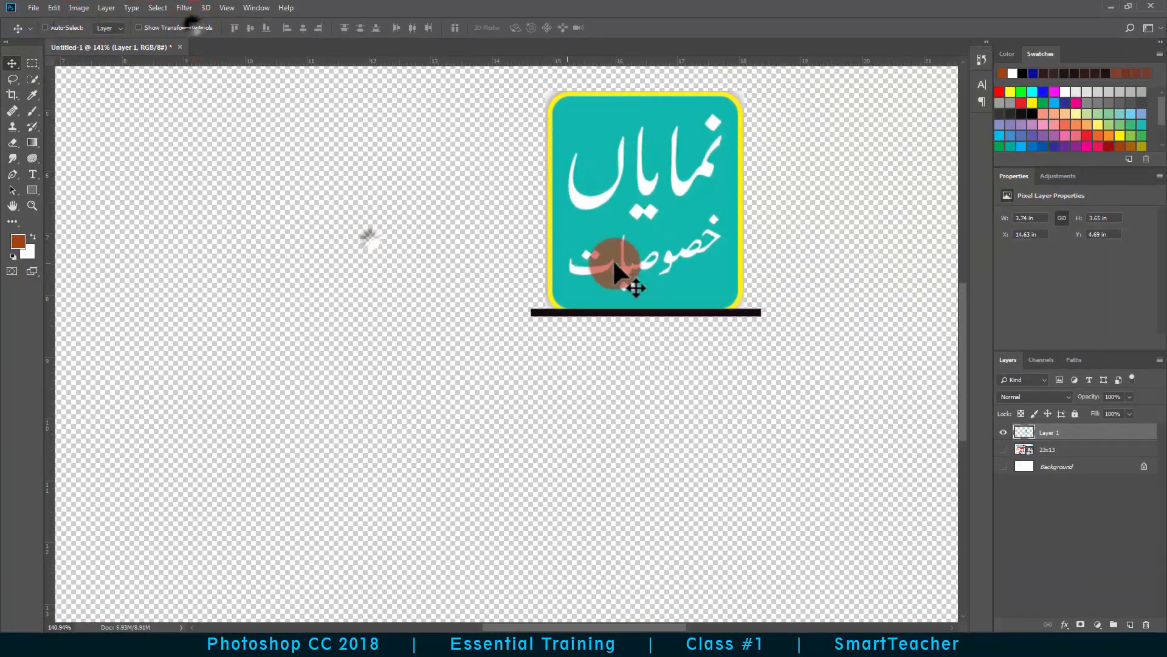
Step: Add a Solid Color fill layer in brown a0410d and place it below the 23x13 layer
drag(651, 268, 604, 319)
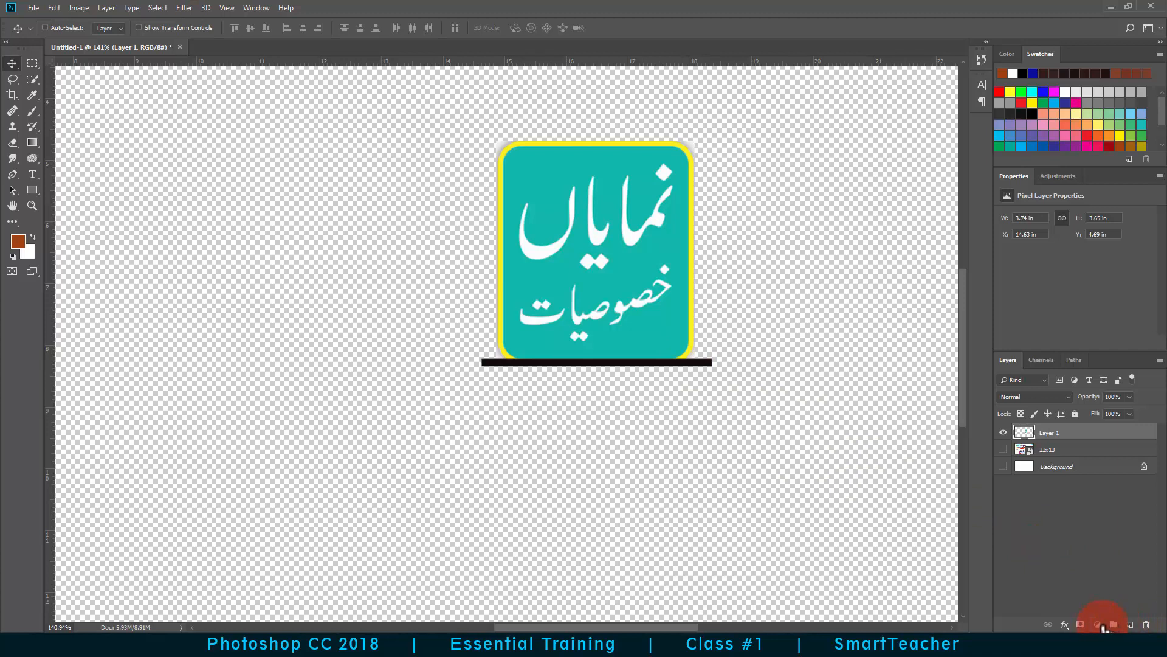
click(1103, 626)
click(1097, 410)
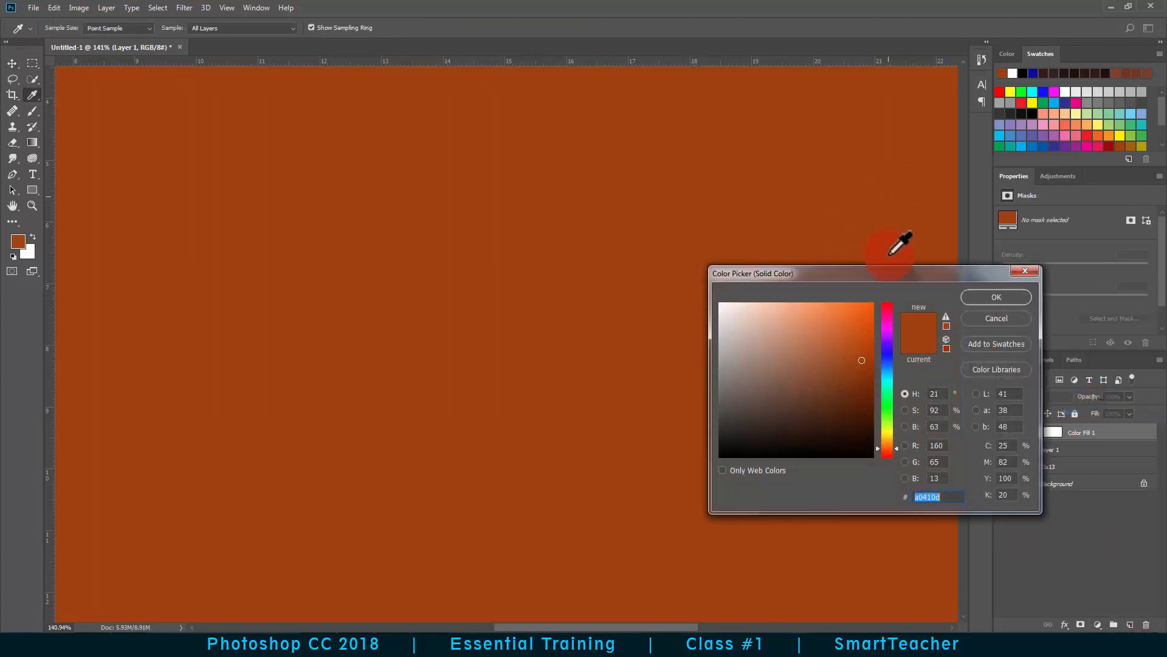
click(997, 293)
drag(1034, 432, 1026, 473)
Step: Move the badge about 2.6 in to the left and set the Rectangular Marquee tool to Intersect with Selection mode
drag(620, 320, 521, 304)
key(m)
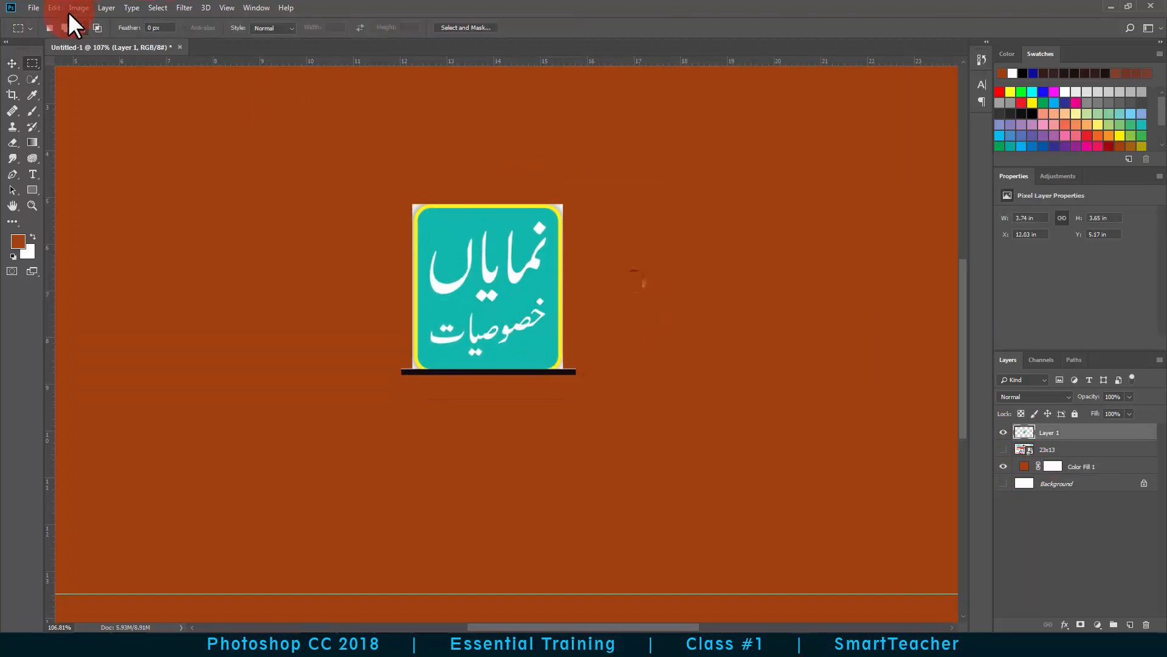
click(96, 28)
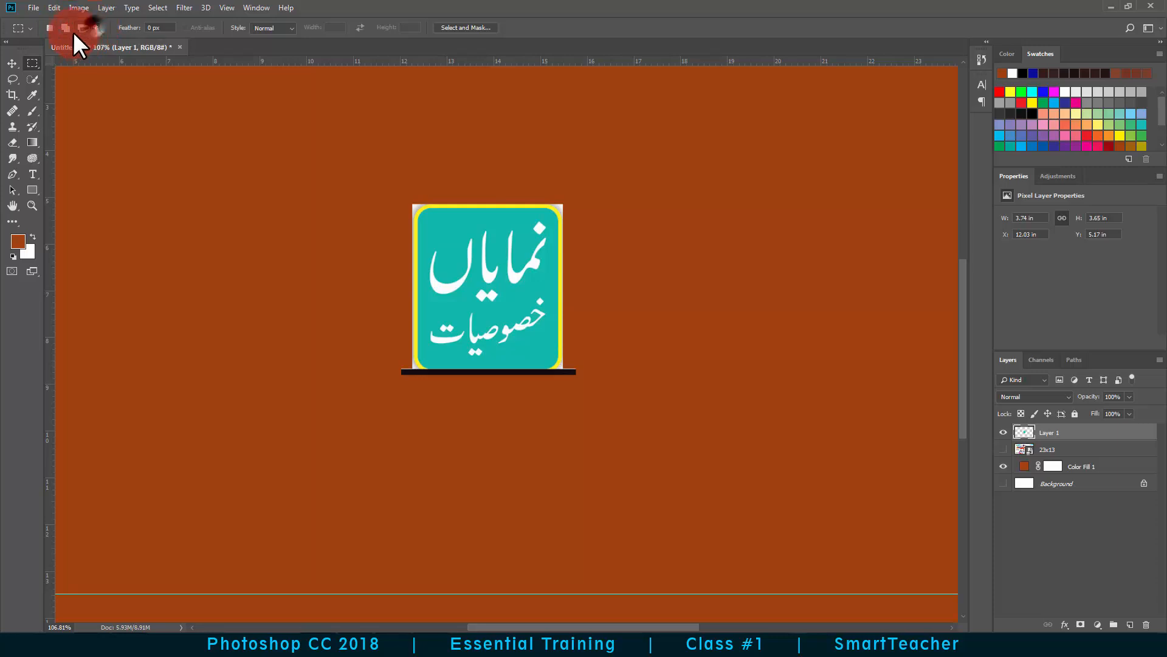
Step: Try intersecting two overlapping marquee selections in the empty area left of the badge and undo the result
drag(135, 98, 298, 279)
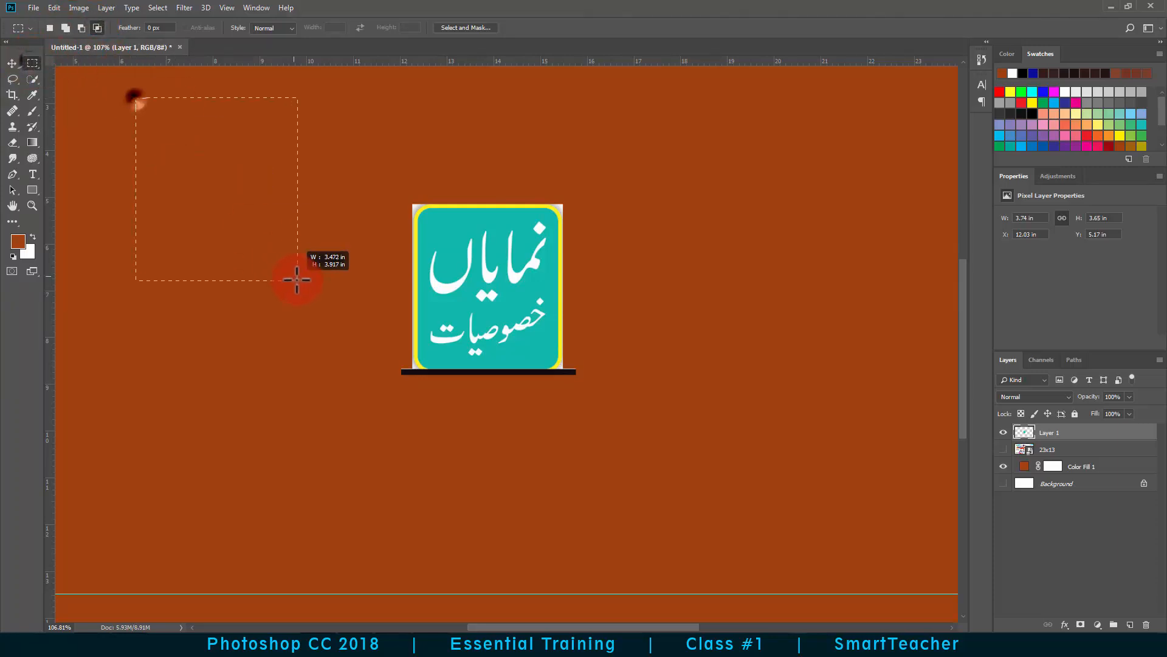
drag(361, 331, 178, 170)
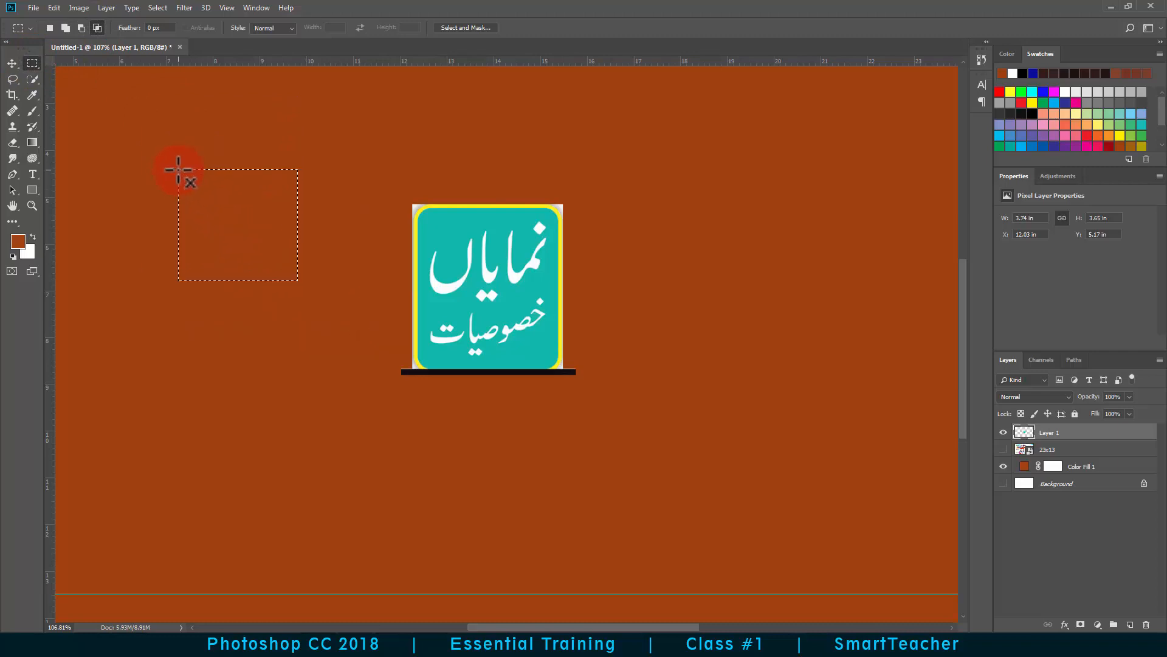
key(ctrl+z)
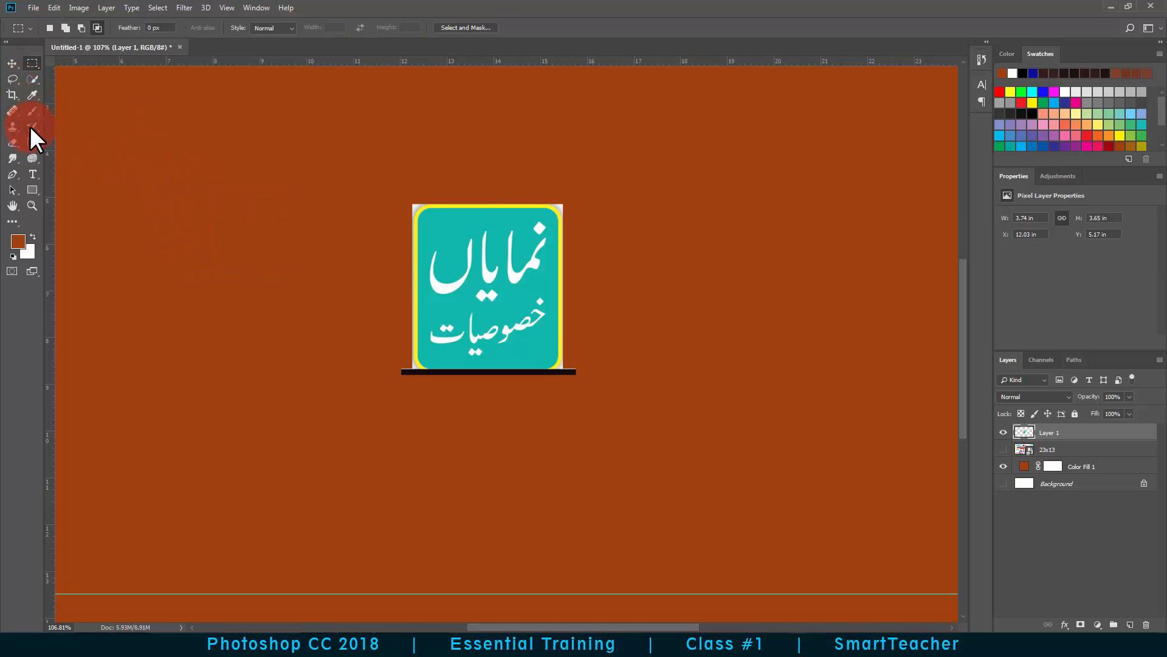
Step: Draw a cyan rectangle of about 4.15 by 5.5 in left of the badge and an overlapping green one of about 294 by 381 px
click(32, 190)
click(112, 28)
click(83, 104)
mouse_move(121, 139)
mouse_down()
mouse_move(323, 404)
mouse_move(315, 396)
mouse_up()
click(1077, 526)
click(1043, 102)
drag(197, 236, 389, 484)
Step: Lower the green rectangle's layer opacity and move the badge about 8 in right and 1.65 in up
key(v)
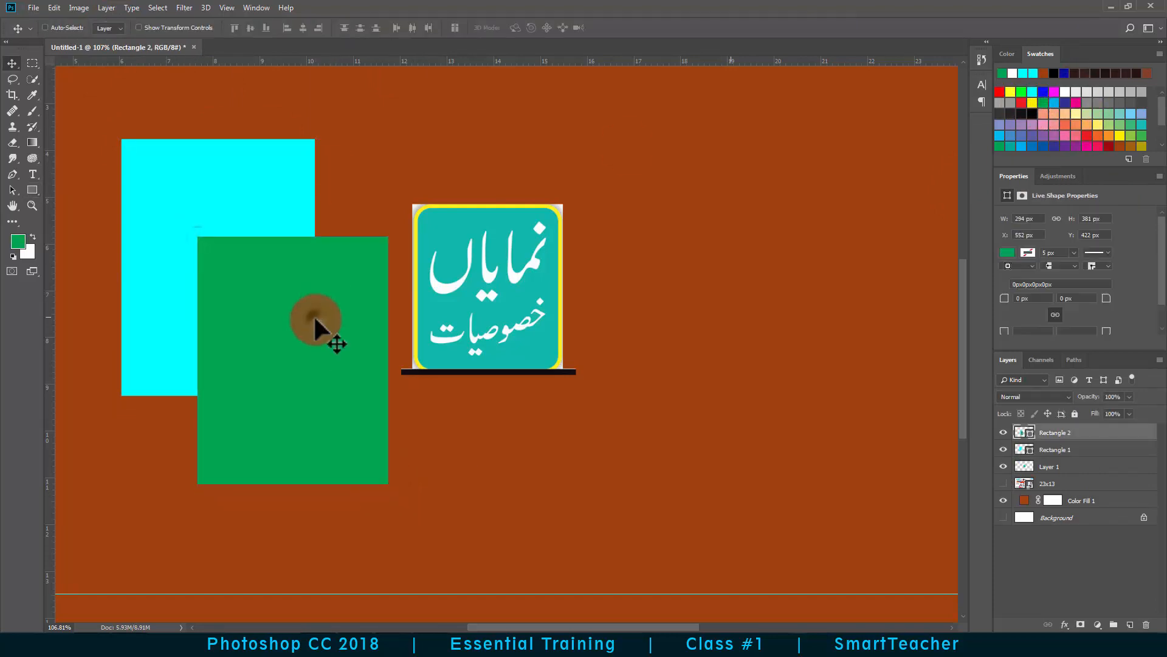
drag(1087, 396, 1062, 396)
drag(469, 279, 846, 196)
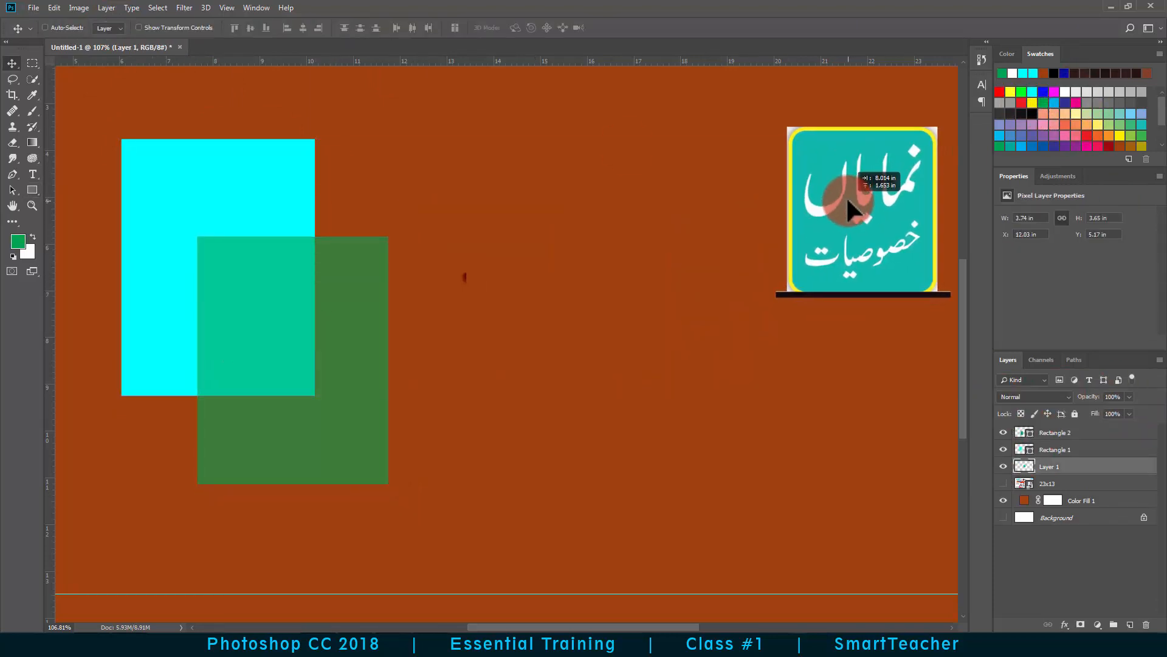
Step: Try selecting the cyan rectangle with the Rectangular Marquee tool and deselect it
drag(443, 378, 547, 383)
drag(424, 340, 448, 337)
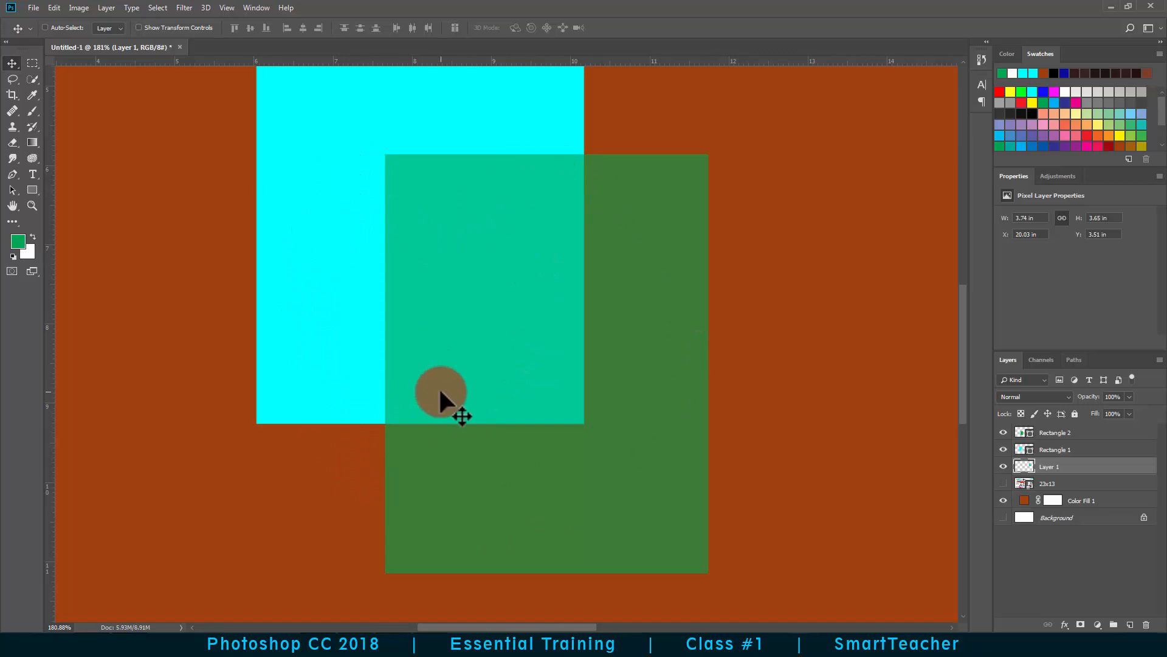
scroll(508, 346, down, 3)
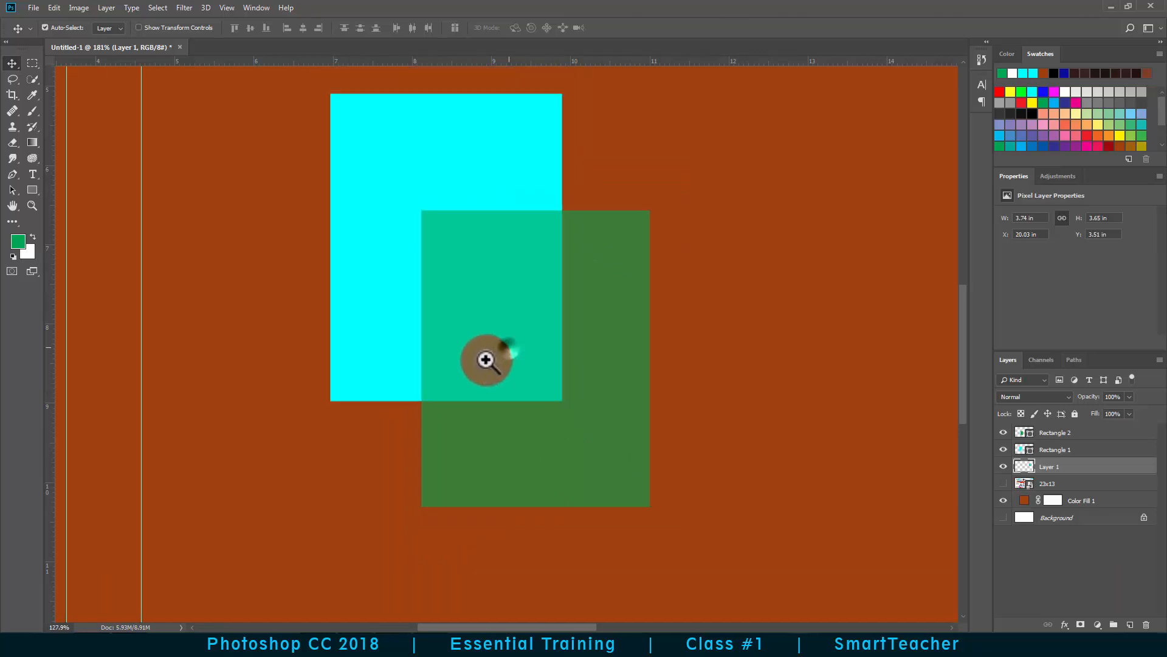
click(28, 58)
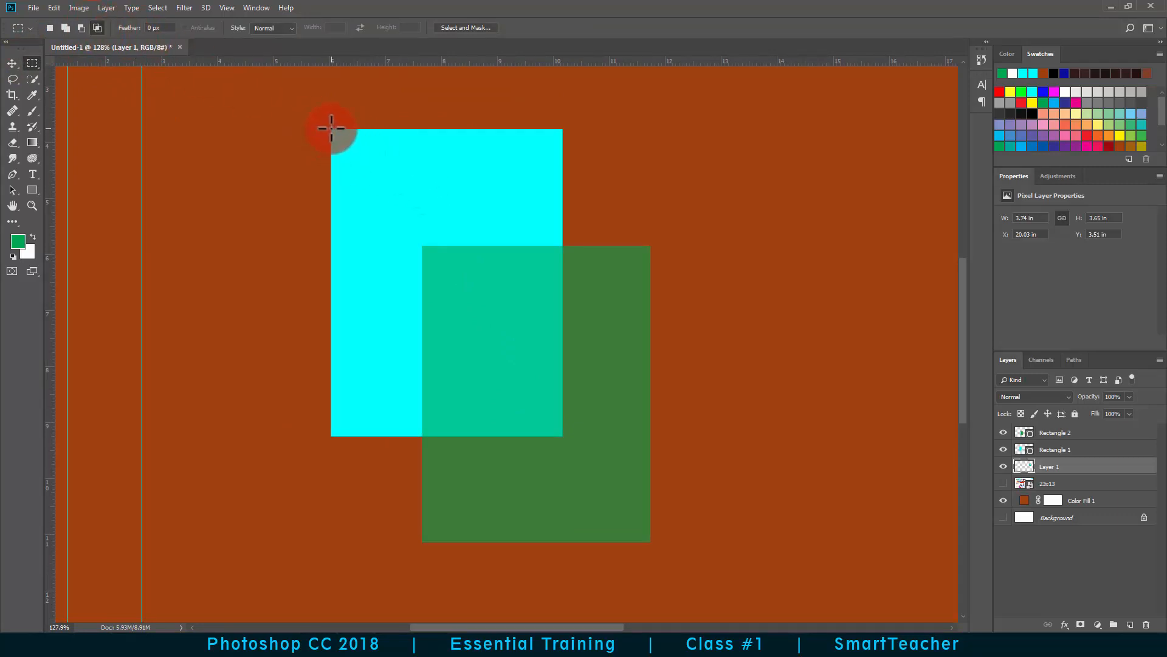
drag(331, 128, 562, 436)
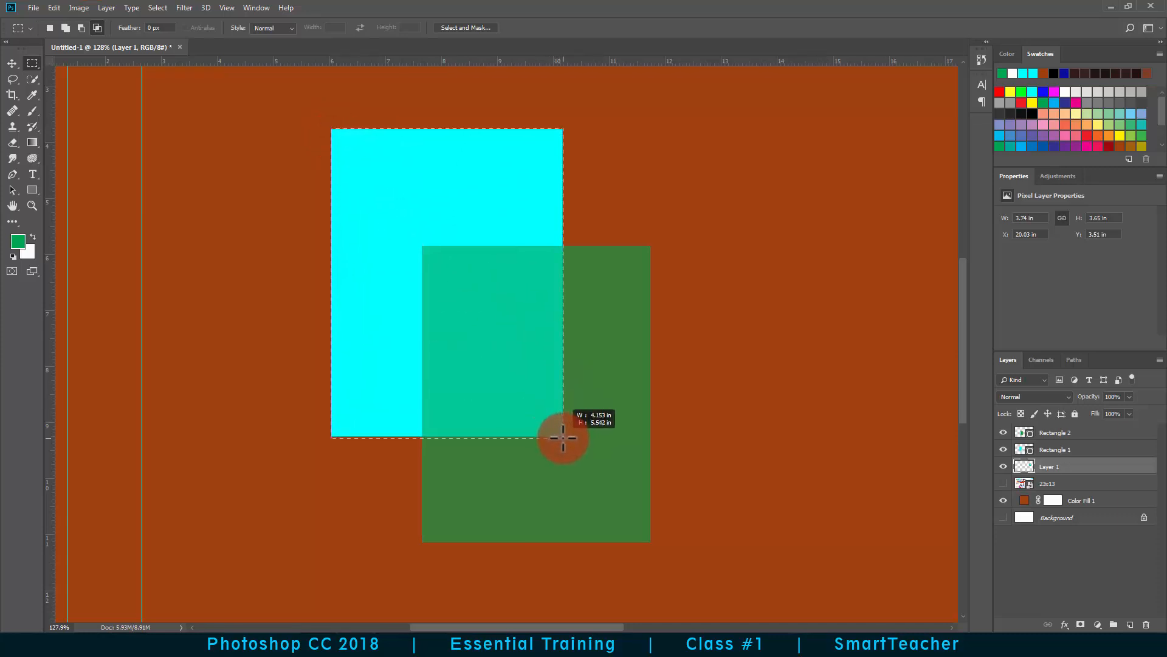
key(ctrl+d)
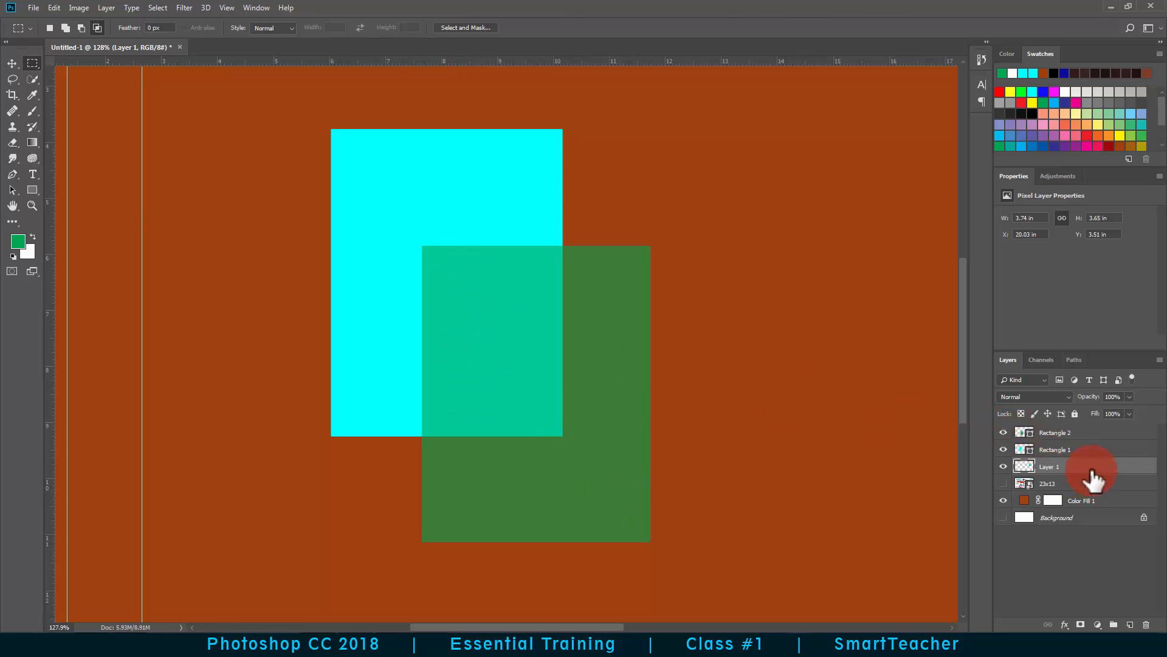
click(1064, 433)
ctrl+click(1064, 448)
key(ctrl+e)
key(ctrl+z)
Step: Hide the Color Fill 1 and badge layers and stamp the two visible rectangles into a new merged layer
click(1079, 547)
click(1003, 501)
click(1004, 467)
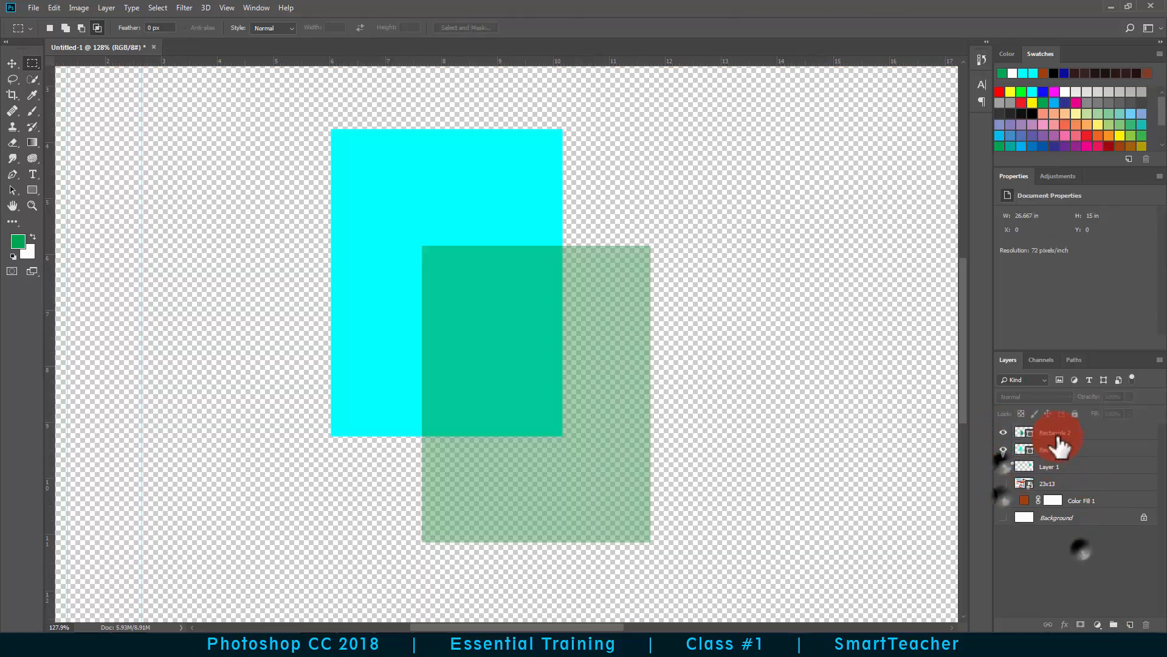
key(ctrl+shift+alt+e)
Step: Delete the Rectangle 2, Rectangle 1 and Layer 1 layers
click(1052, 450)
ctrl+click(1056, 466)
ctrl+click(1056, 483)
key(Delete)
Step: Show the Color Fill 1 layer again, select the merged rectangles layer, and test moving it before undoing the move
click(1003, 466)
click(1061, 432)
key(v)
drag(478, 311, 491, 338)
key(ctrl+z)
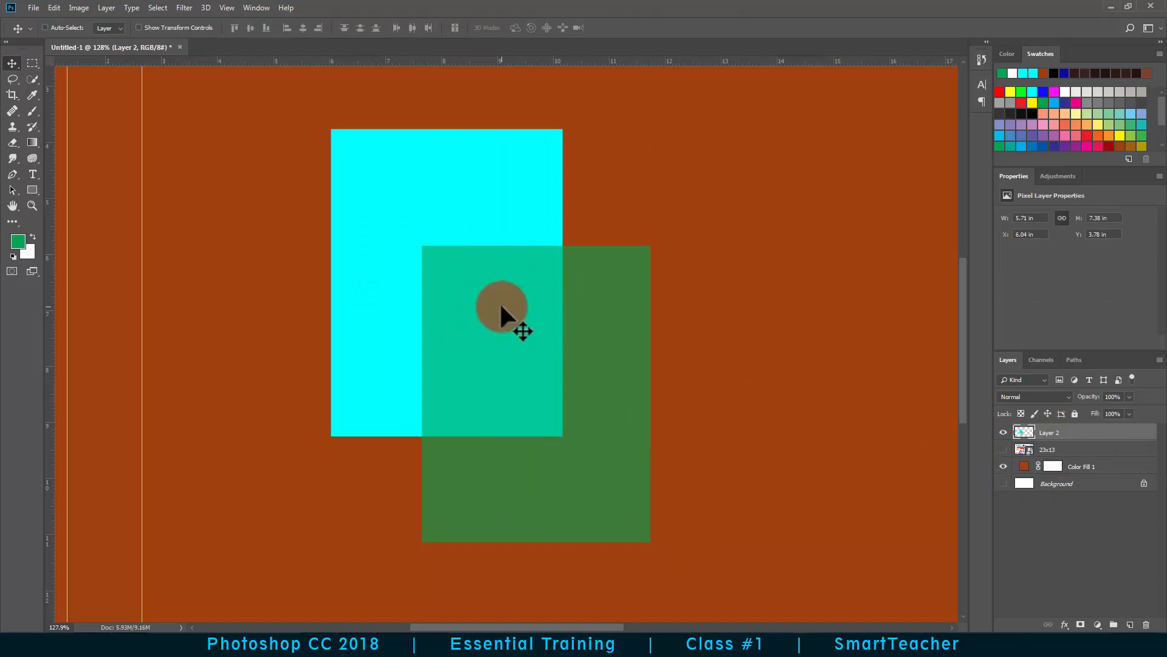
Step: In Intersect with Selection mode, select the cyan rectangle and the green rectangle so that only their overlap stays selected
click(33, 62)
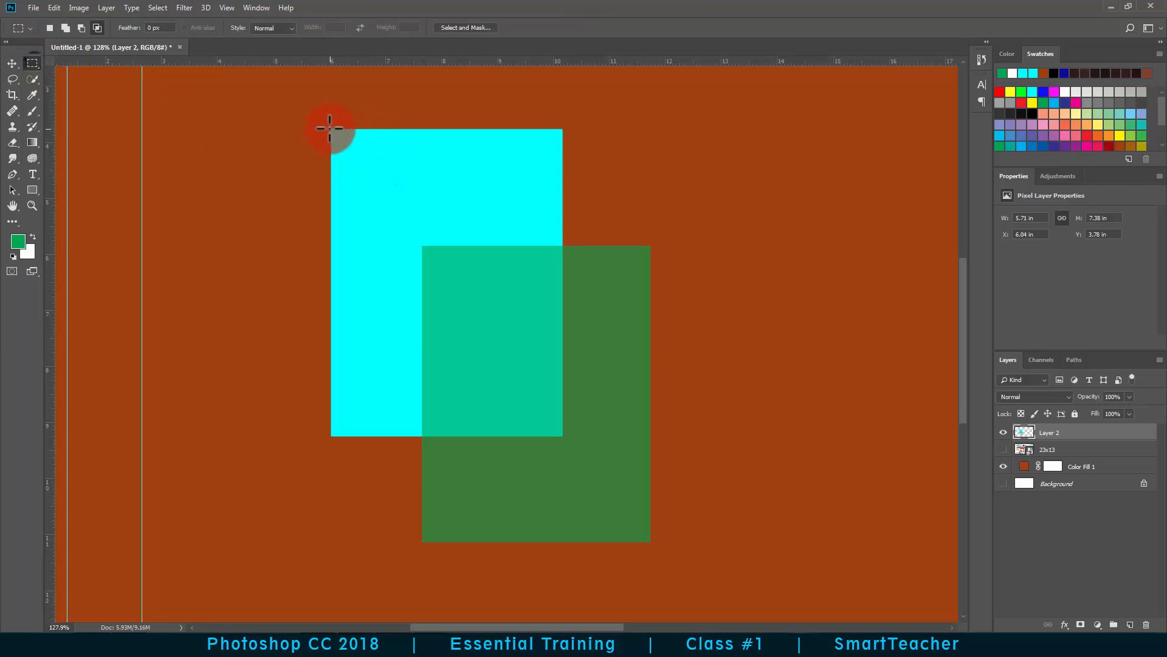
drag(330, 129, 562, 338)
key(space)
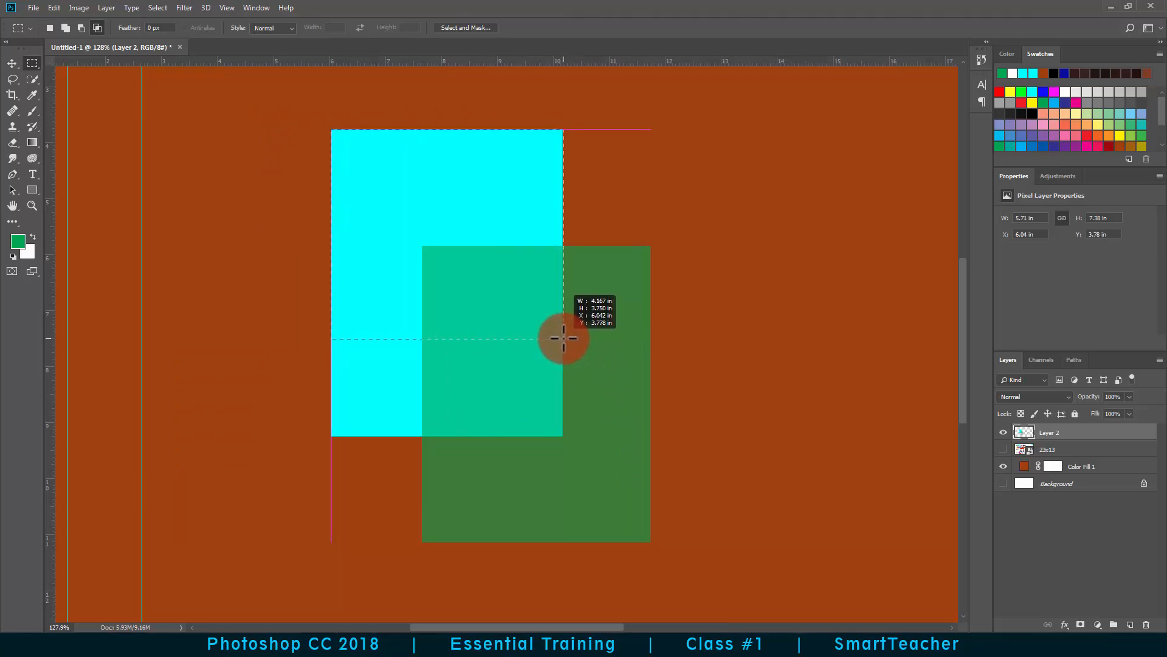
drag(563, 338, 563, 436)
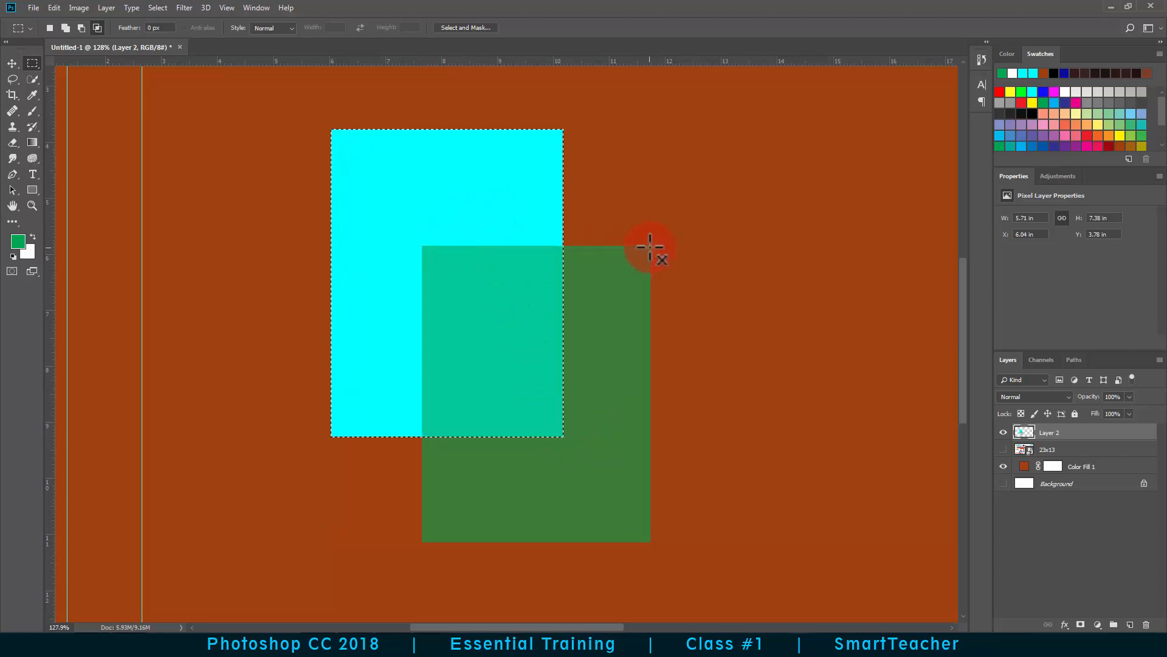
drag(651, 247, 422, 540)
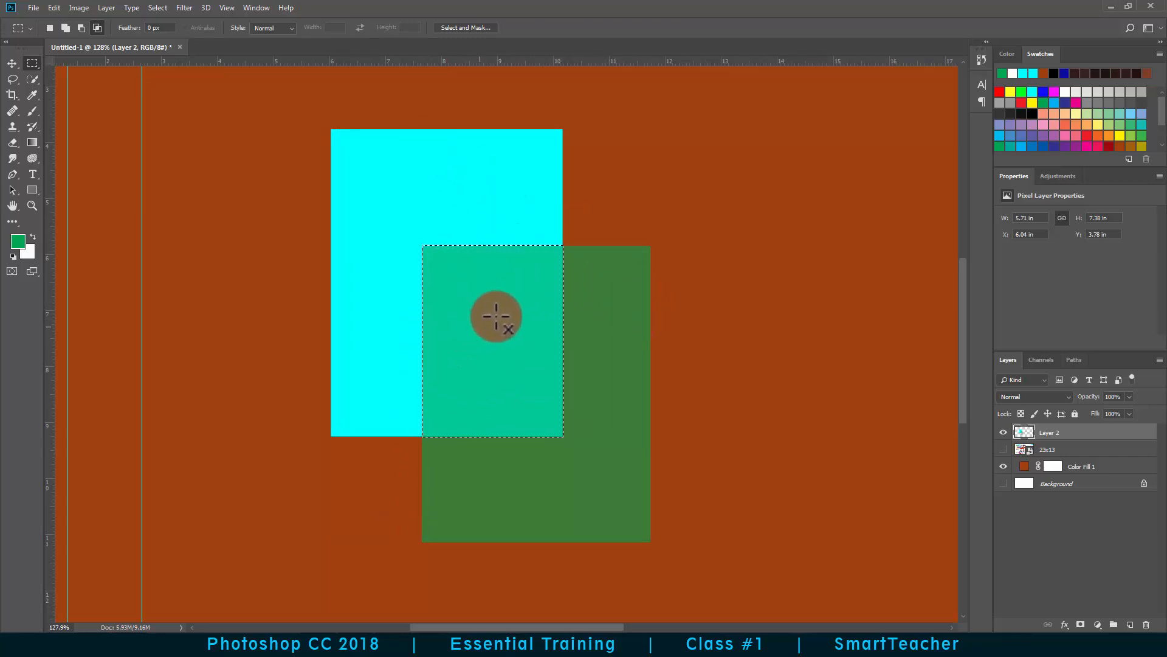
Step: Fill the selected overlap with a blue Solid Color fill layer
click(1098, 625)
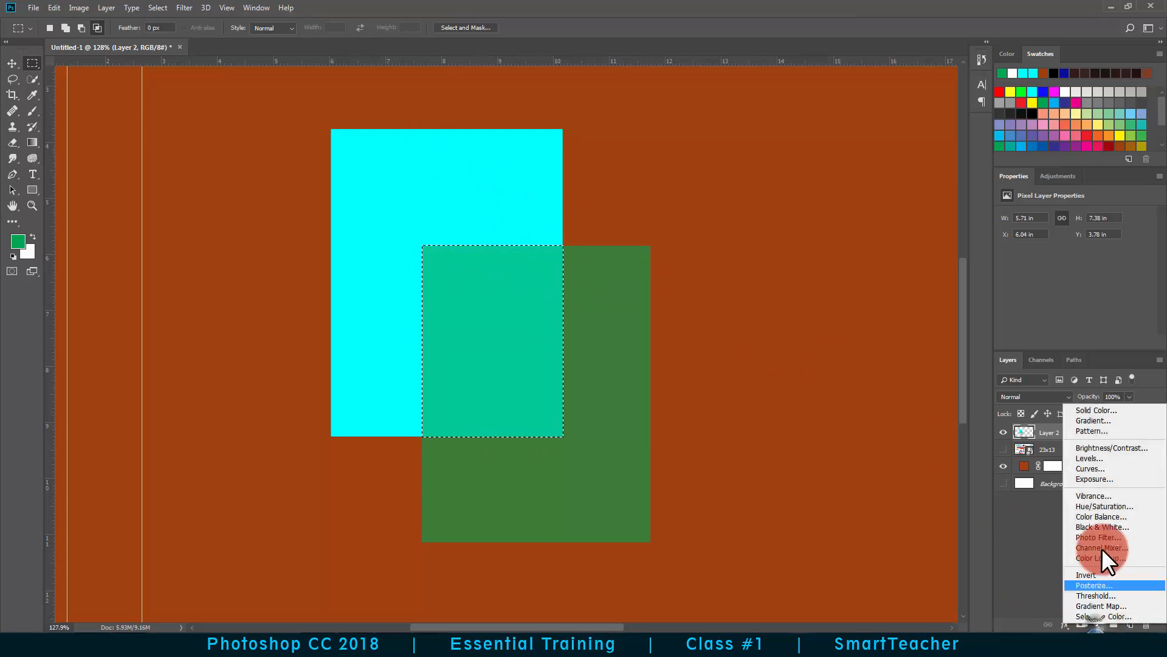
click(1096, 407)
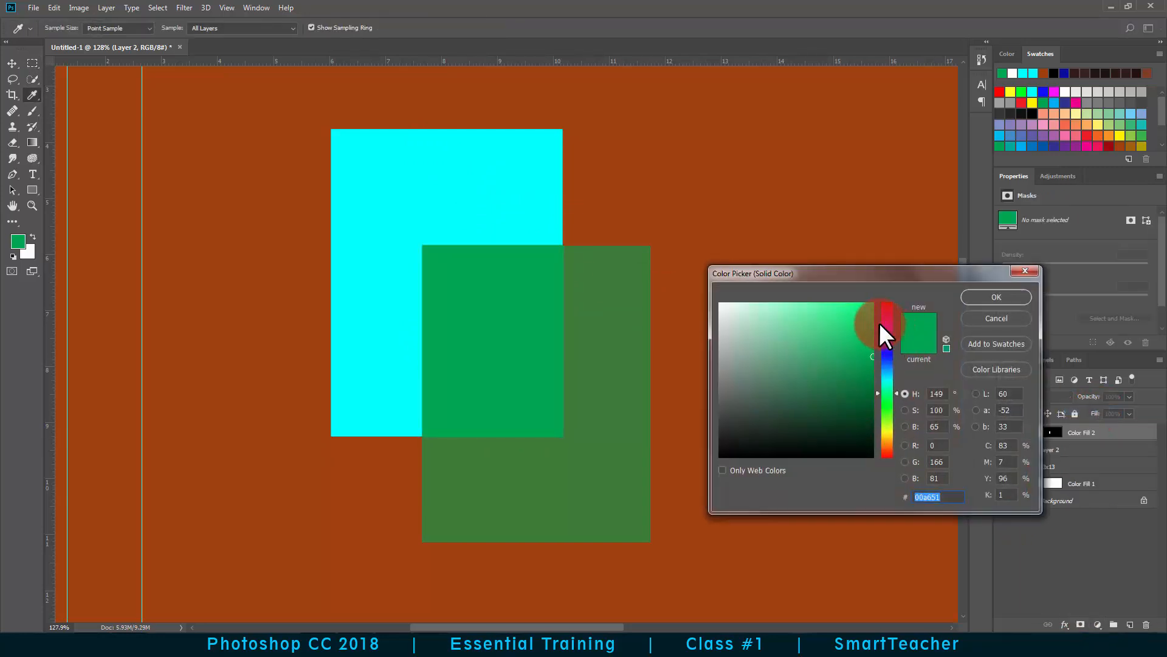
click(888, 351)
click(870, 311)
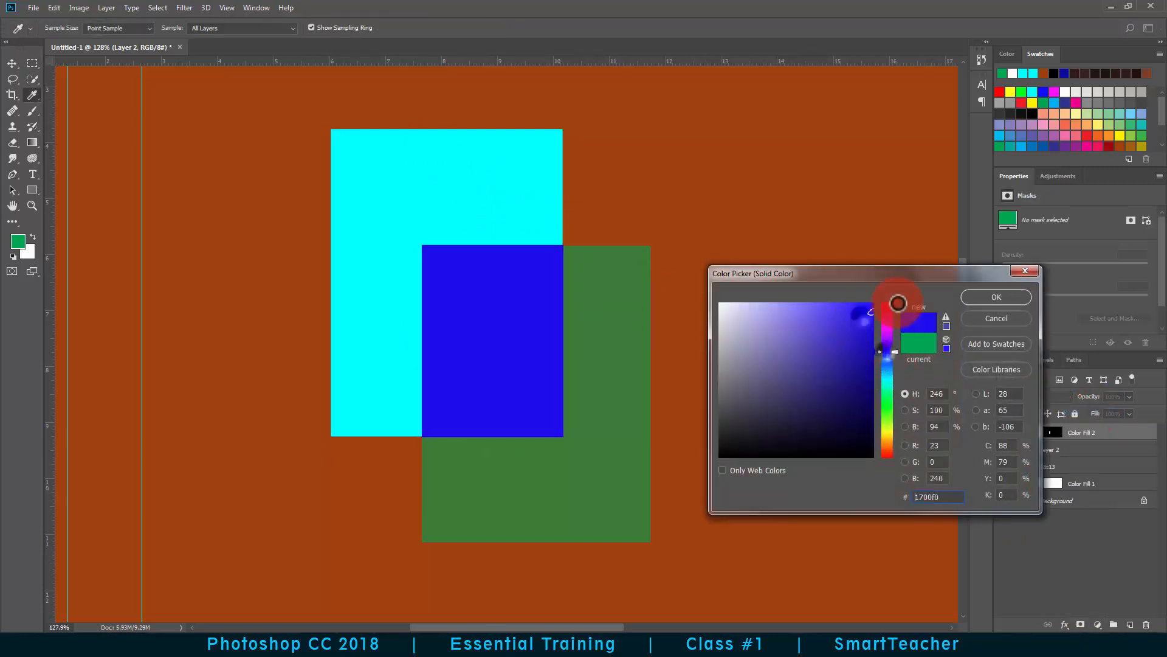
click(996, 296)
key(v)
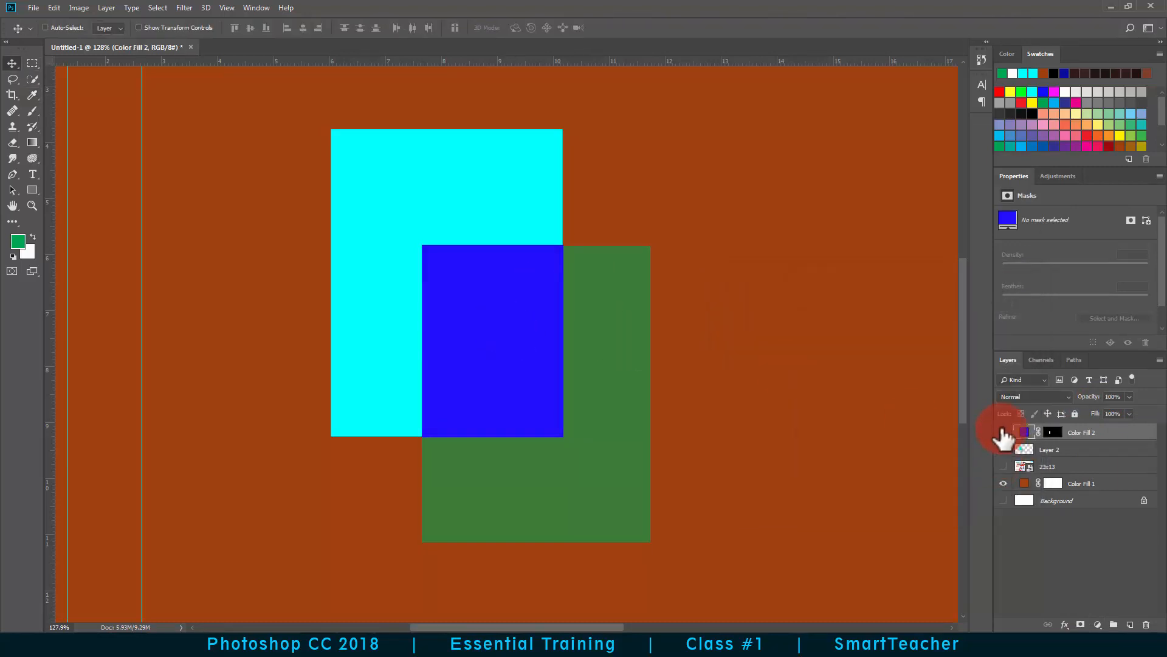
Step: Recolor the Color Fill 2 layer with the teal sampled from the rectangles' overlap and toggle its visibility to compare
click(1004, 432)
key(i)
click(485, 310)
click(996, 297)
key(v)
click(1004, 433)
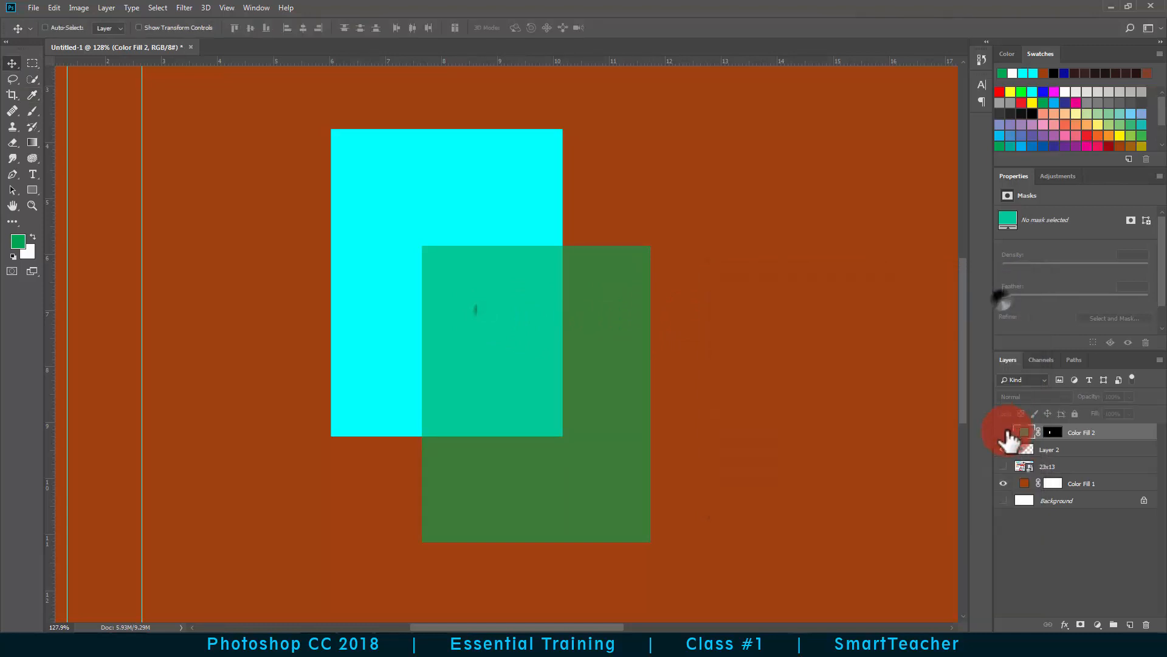
click(1003, 450)
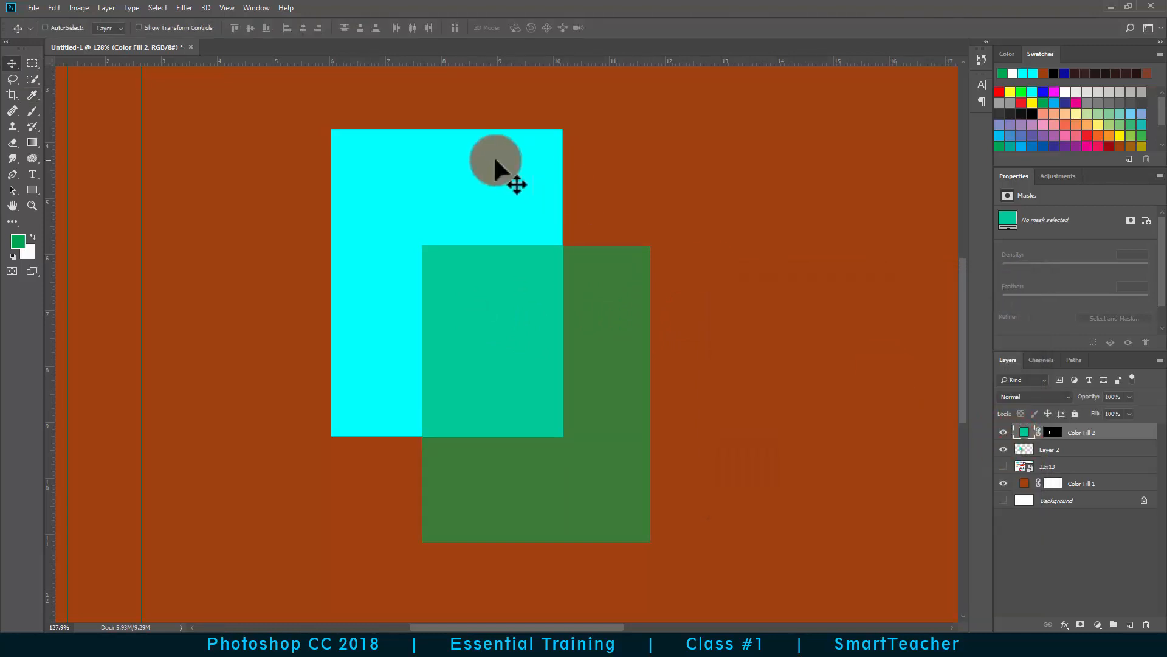
Step: Select the whole cyan rectangle with the Rectangular Marquee, fill it with a green Solid Color fill layer, and hide that layer
click(33, 62)
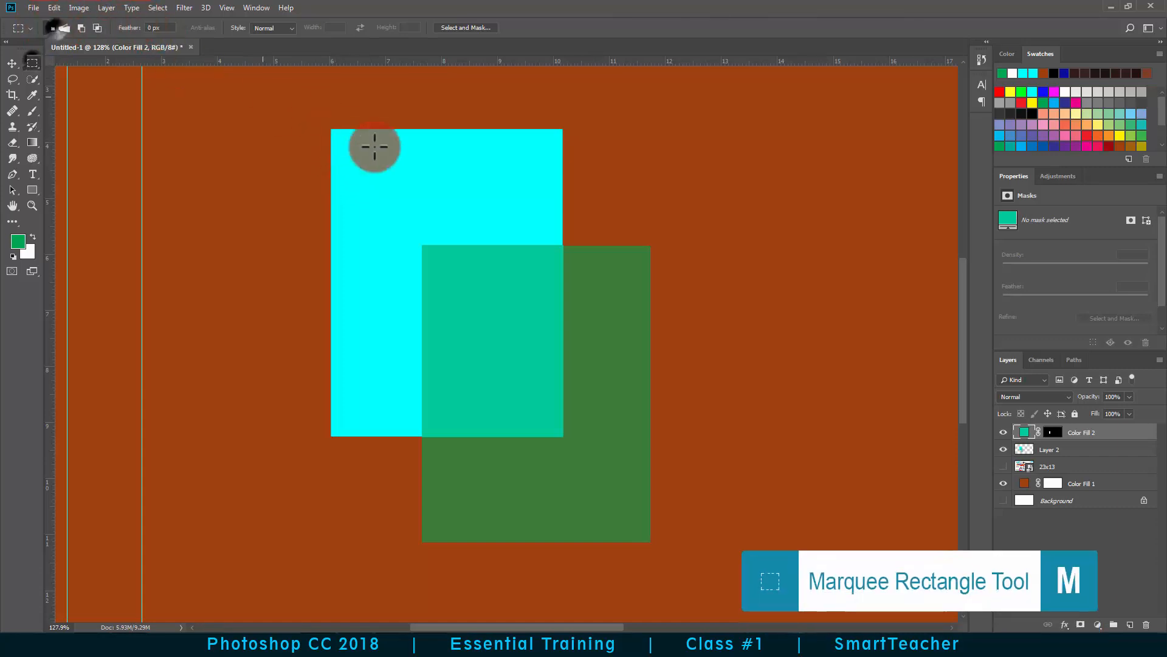
drag(330, 129, 563, 436)
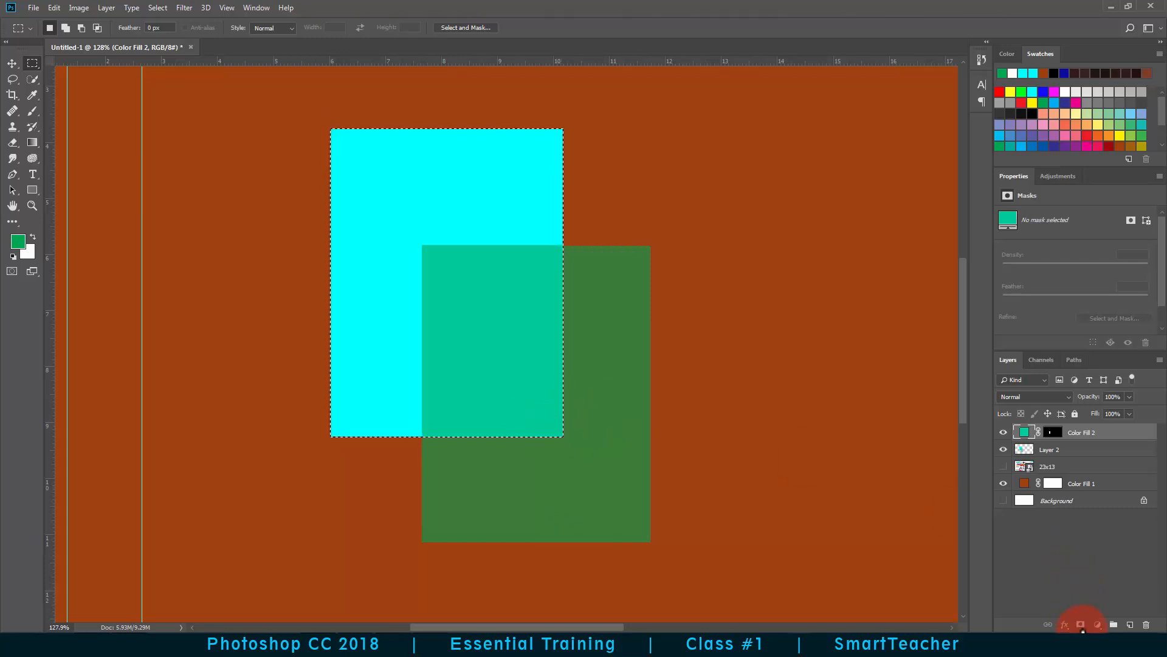
click(1098, 625)
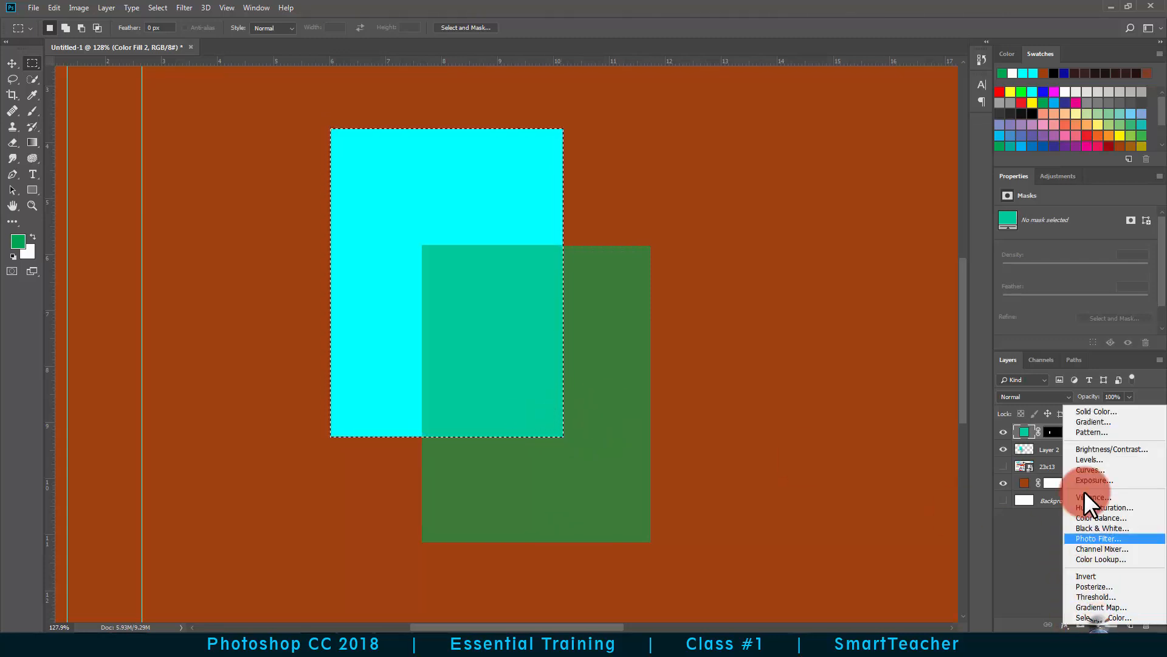
click(1085, 413)
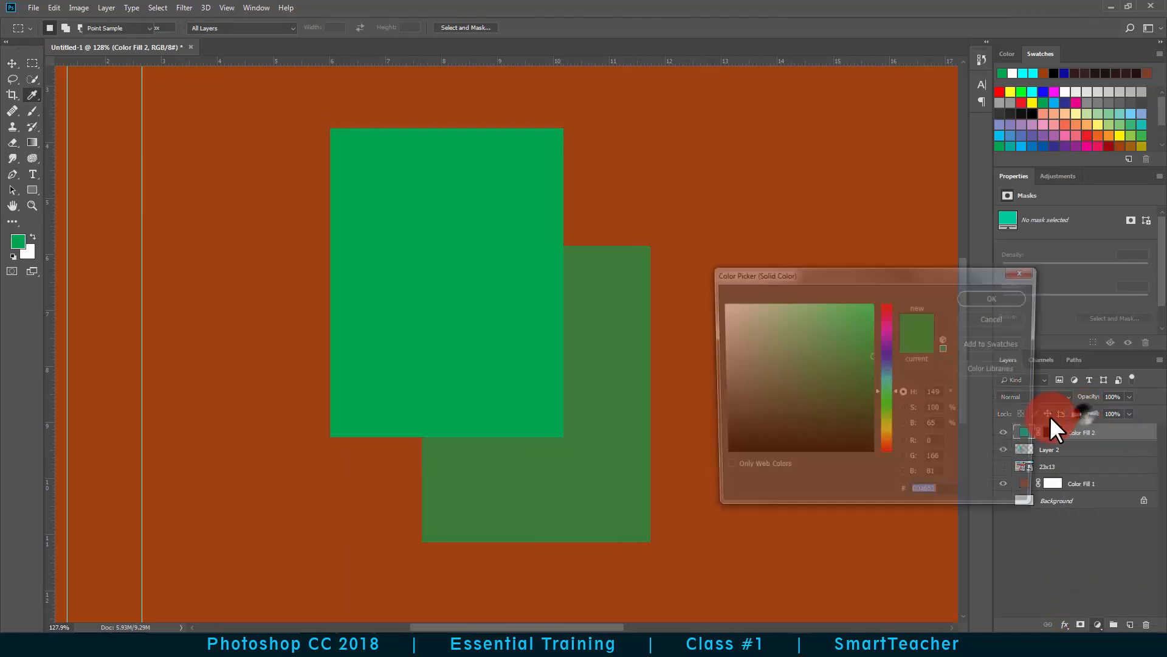
click(983, 297)
click(1005, 432)
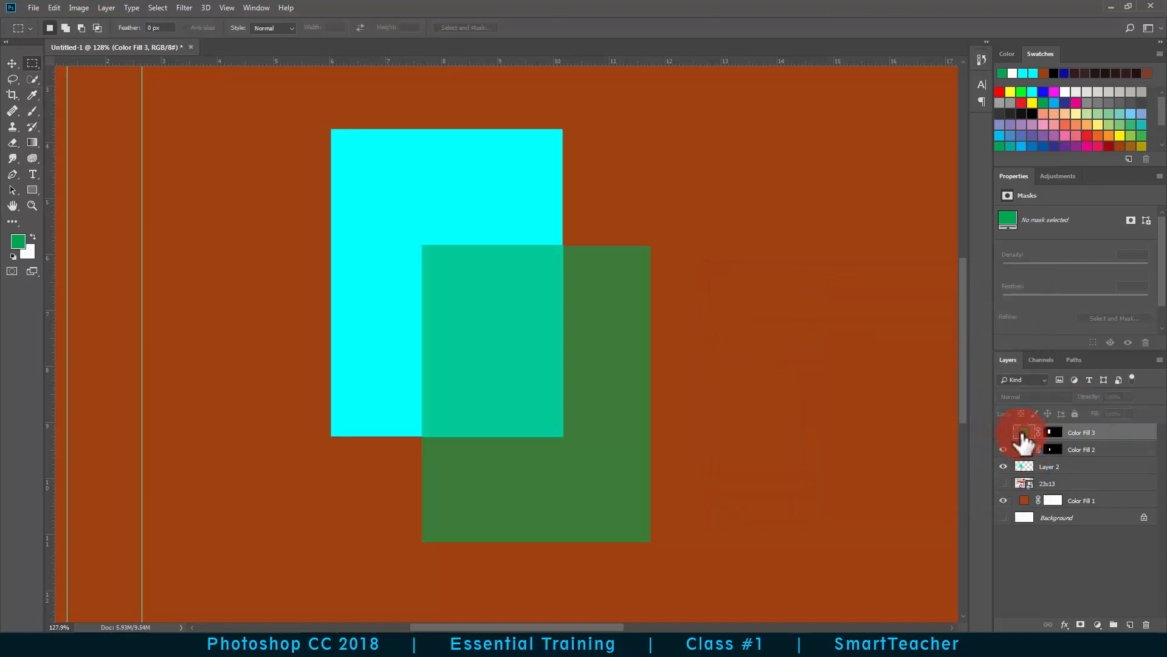
Step: Recolor the Color Fill 3 layer with the cyan #00ffff sampled from the rectangle and toggle its visibility to compare
double_click(1023, 433)
click(486, 207)
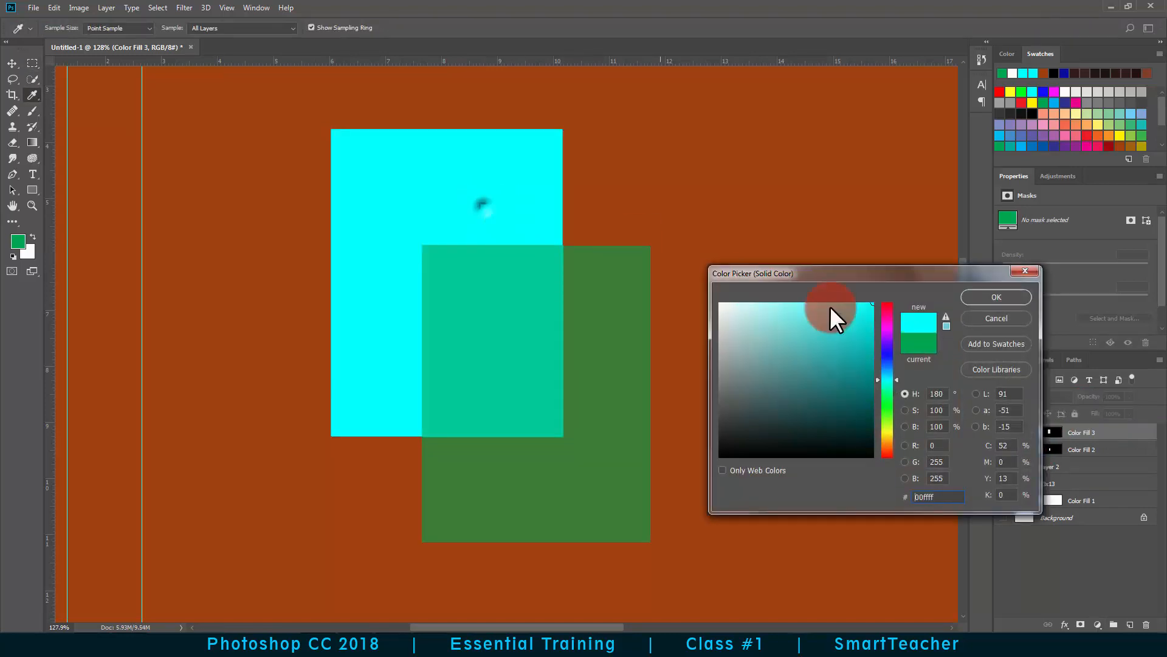
click(1019, 298)
click(1005, 432)
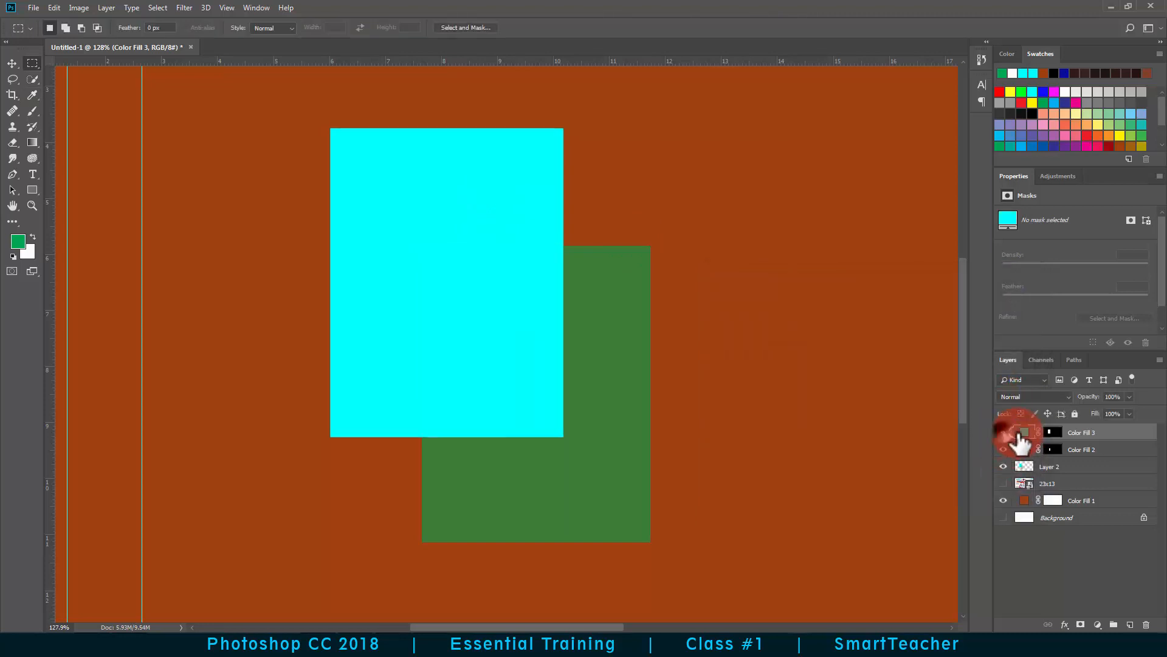
click(1003, 433)
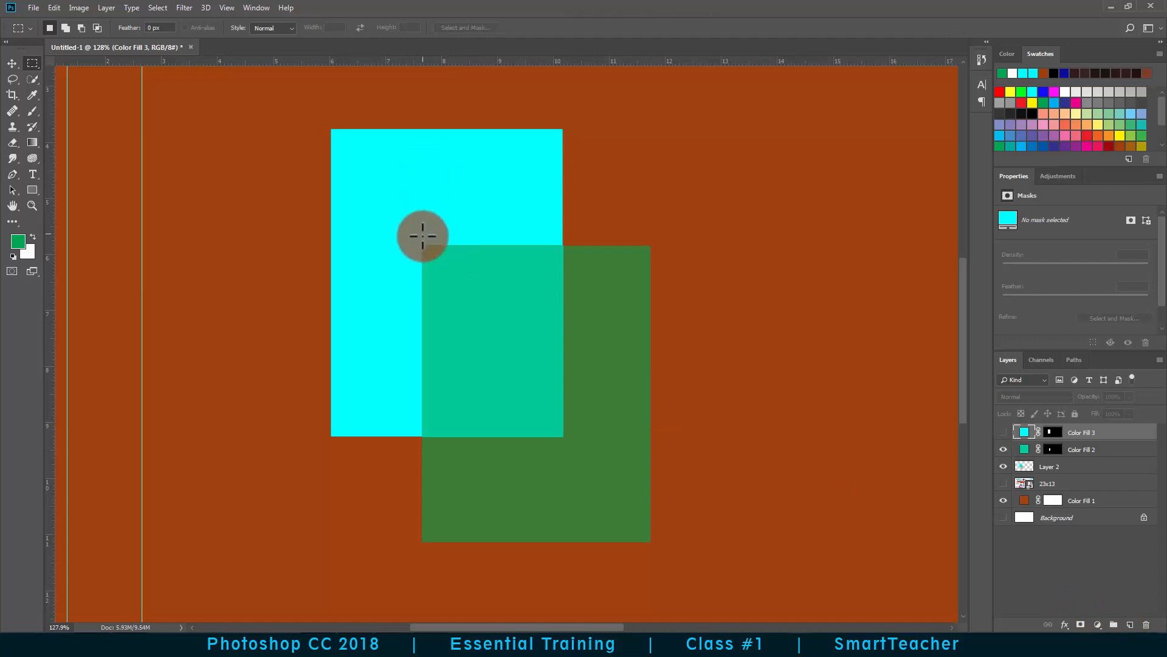
Step: Select the whole dark green rectangle, fill it with a green #00a651 Solid Color fill layer, and hide that layer
drag(423, 245, 654, 534)
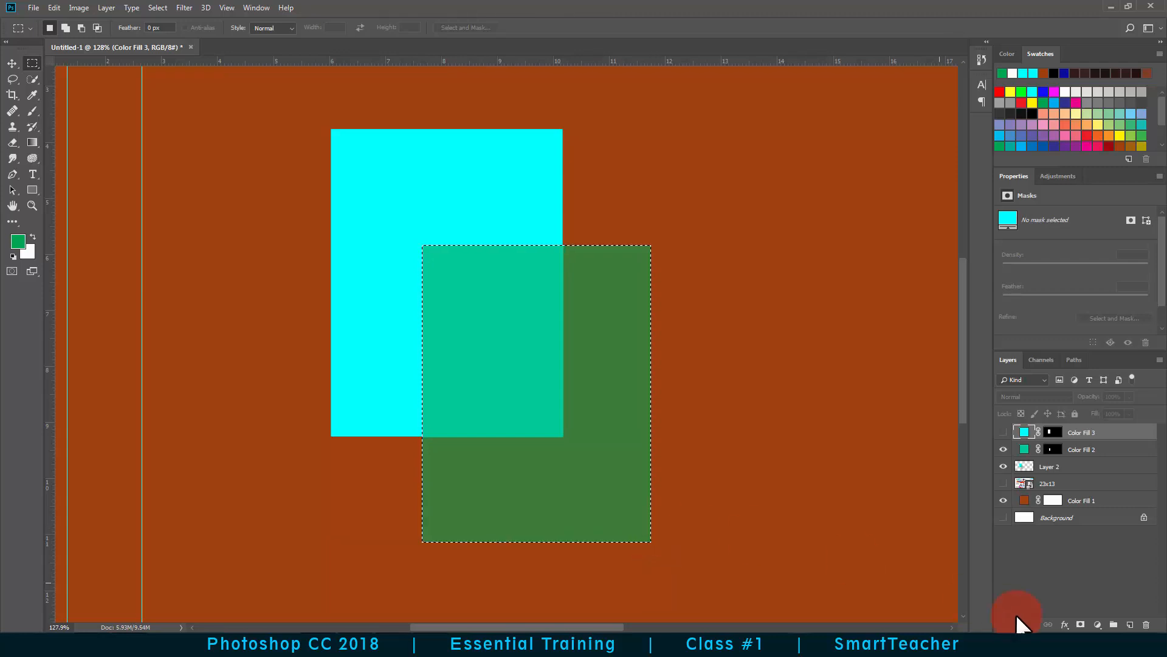
click(1098, 624)
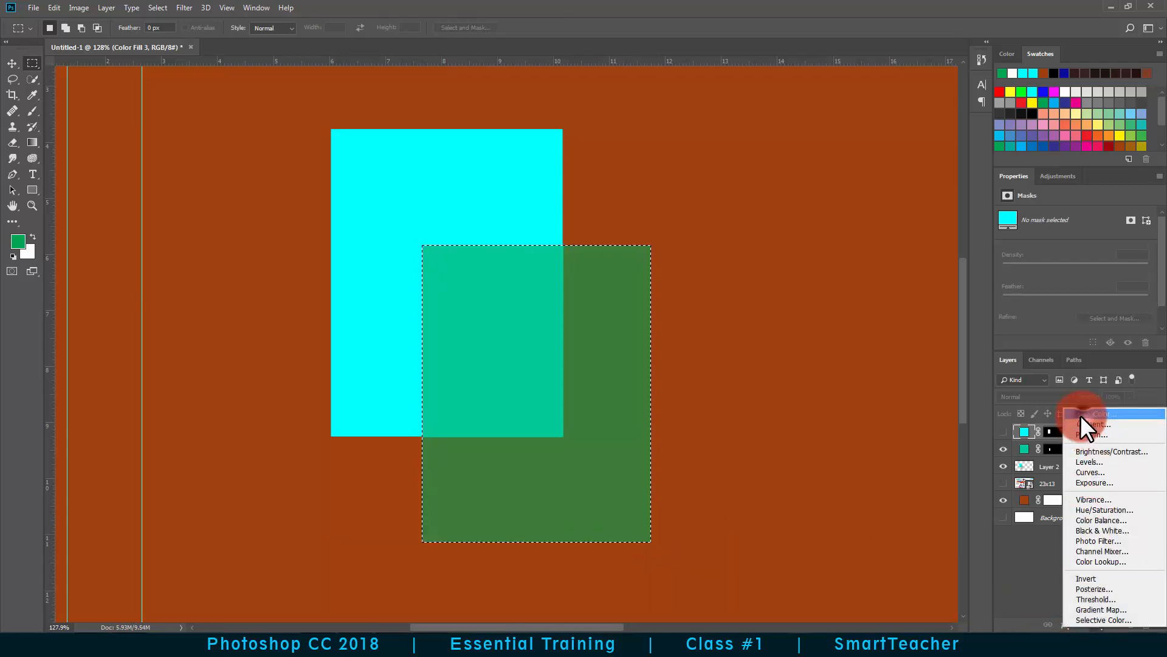
click(1081, 415)
click(995, 297)
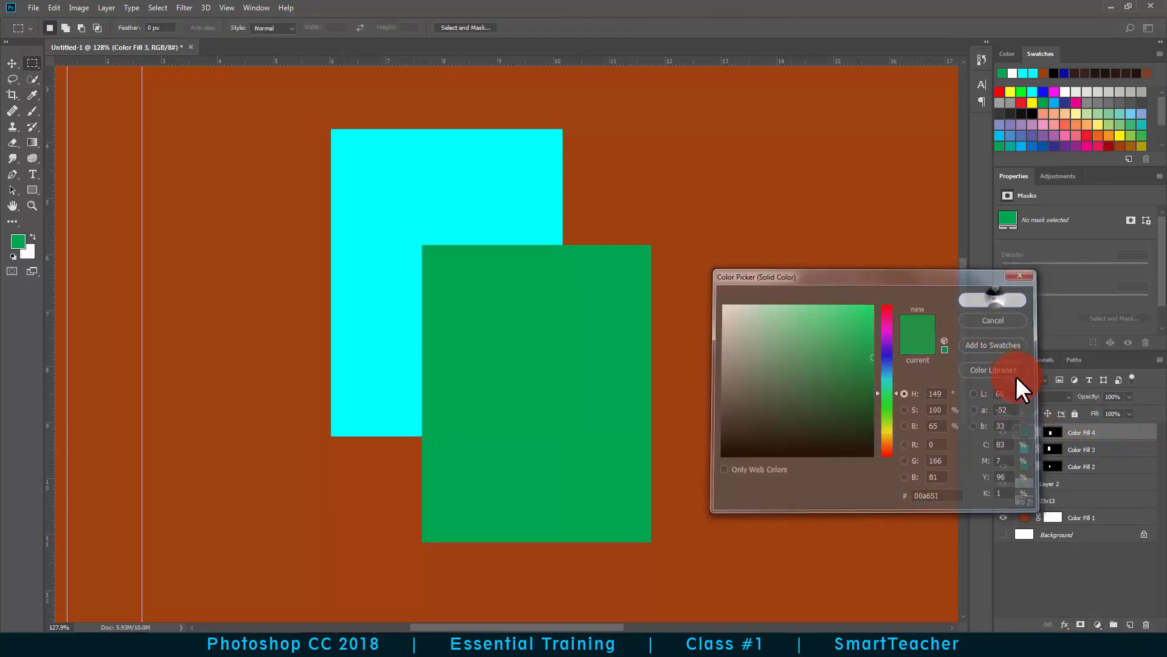
key(6)
Step: Recolor the Color Fill 4 layer with the dark green sampled from the part of the green rectangle outside the overlap
double_click(1025, 432)
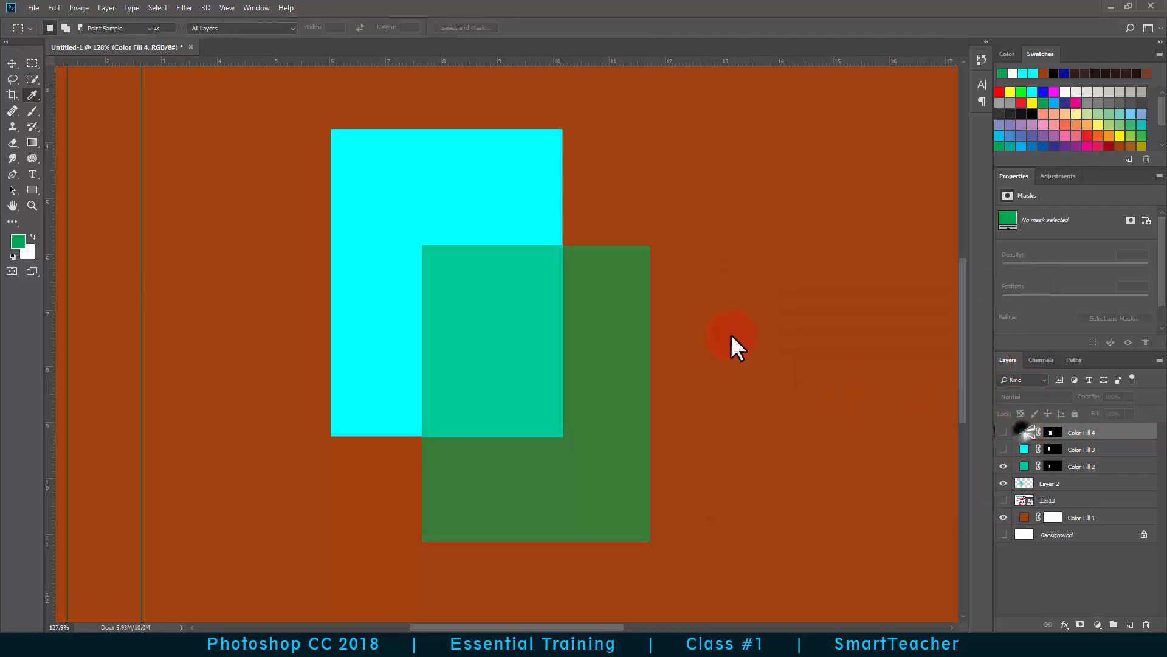
click(620, 288)
click(1008, 297)
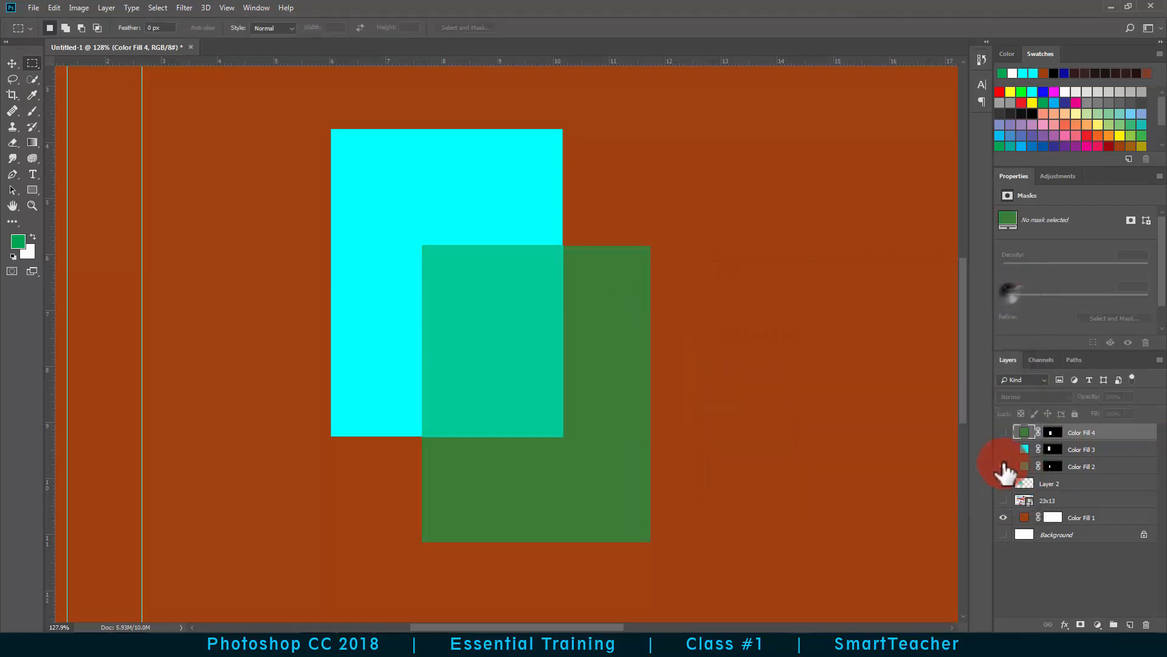
Step: Show the Color Fill 3 and Color Fill 4 layers and move Color Fill 2 to the top of the layer stack
click(1012, 466)
click(1004, 449)
click(1004, 432)
drag(1023, 467, 1026, 428)
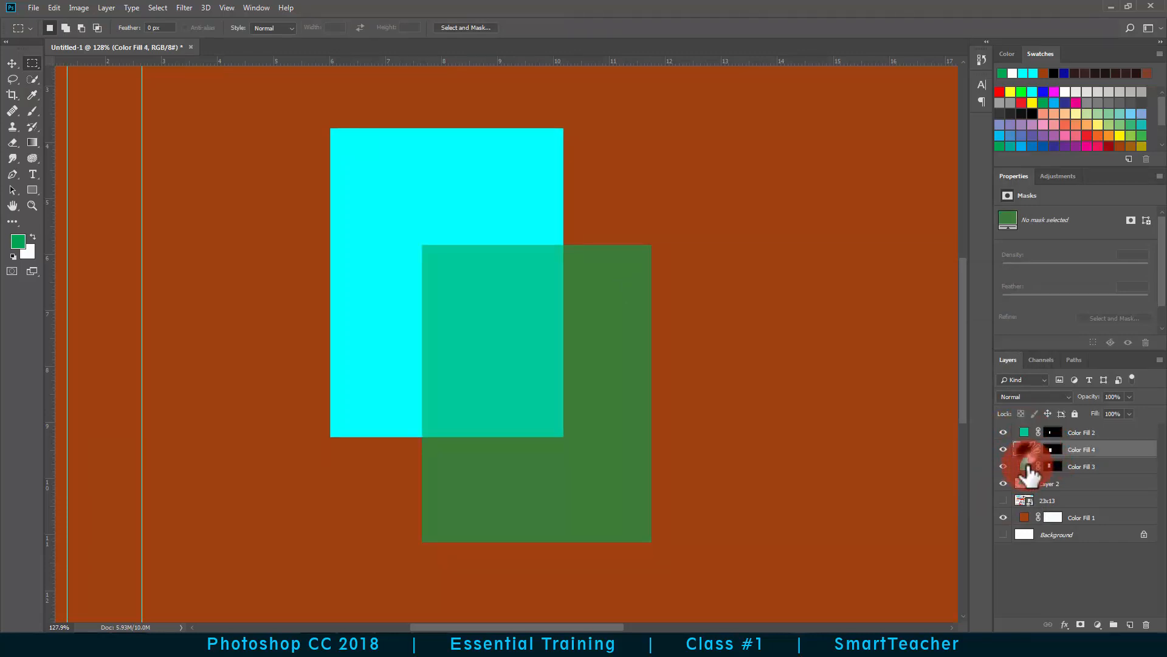
Step: Select the Color Fill 2, 4 and 3 layers together and move them about 6.2 in to the right of the original rectangles
shift+click(1100, 448)
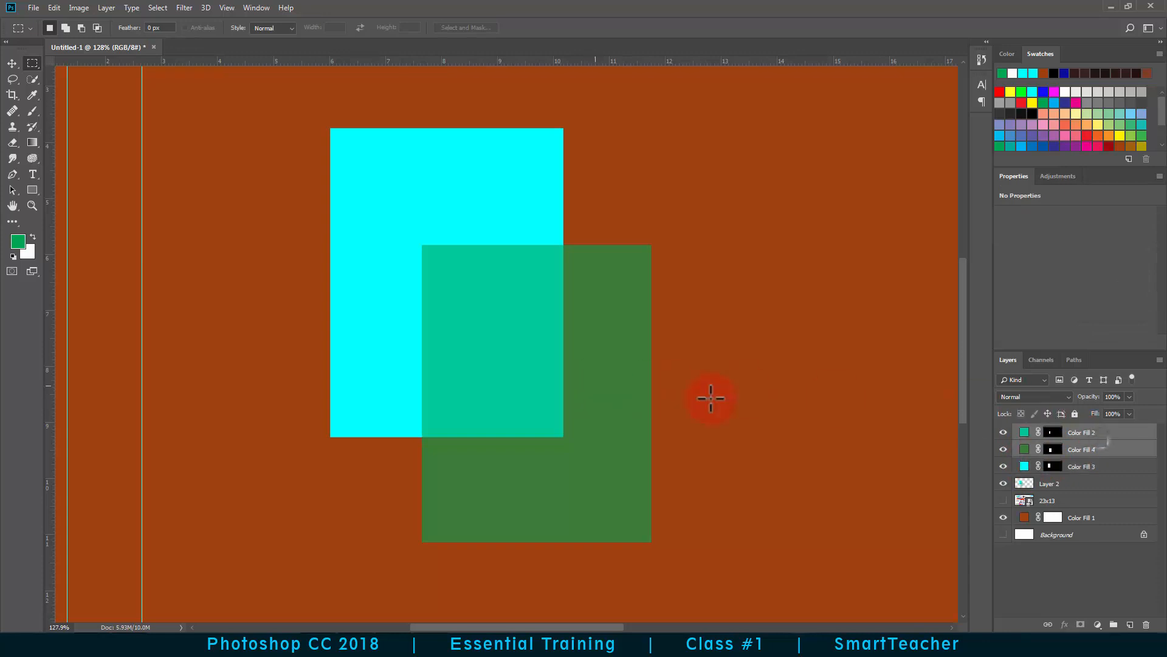
shift+click(1093, 466)
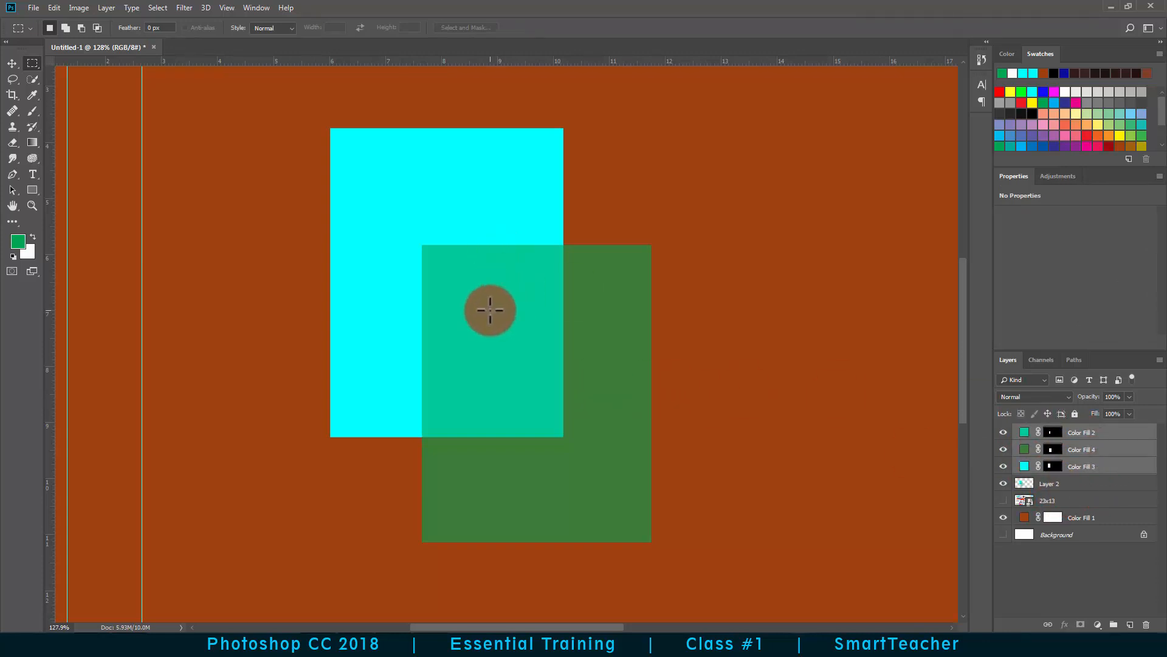
key(v)
drag(487, 327, 761, 318)
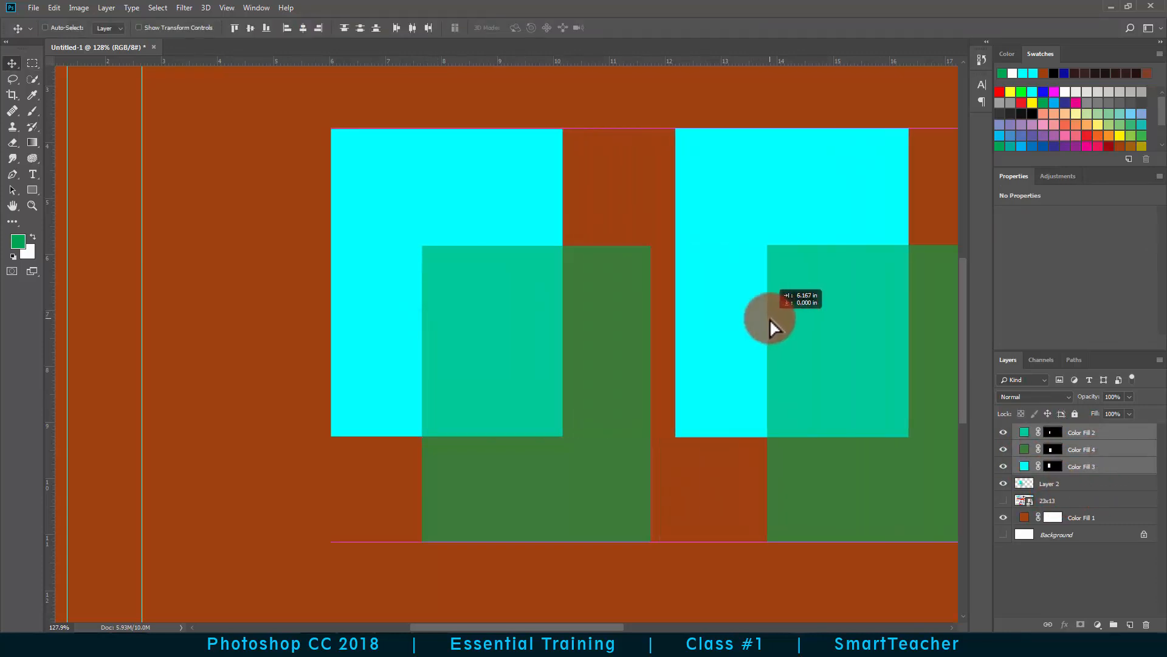
scroll(737, 347, down, 3)
drag(628, 368, 656, 367)
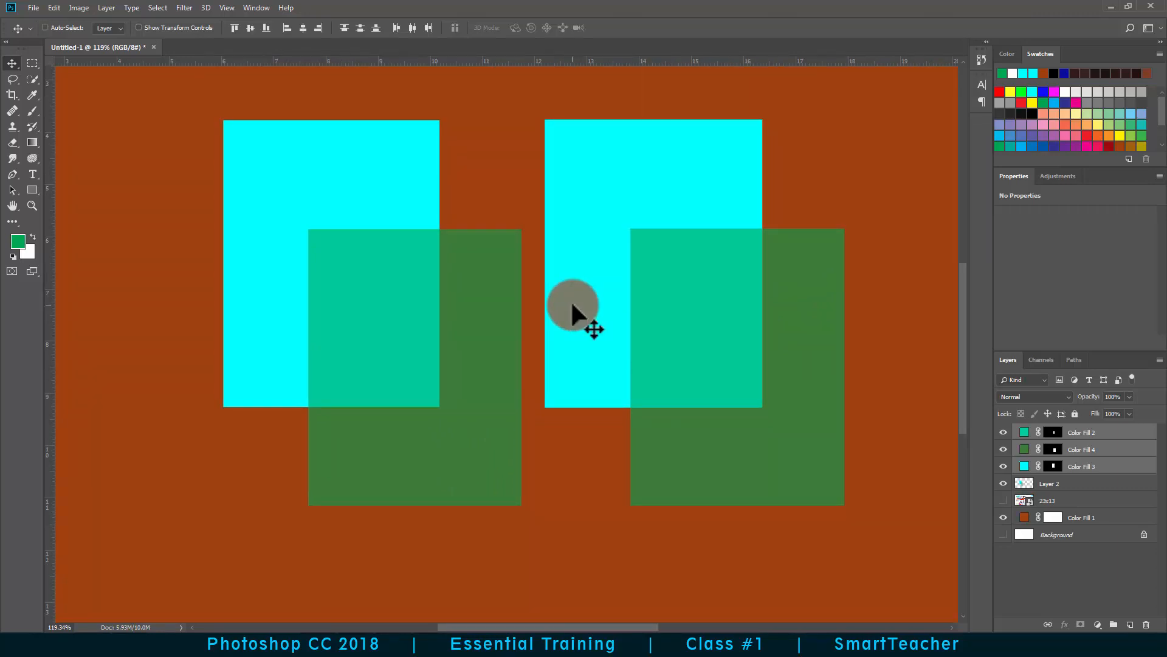
Step: Set the Rectangular Marquee's style to Fixed Size and enlarge its fixed width and height equally
click(29, 61)
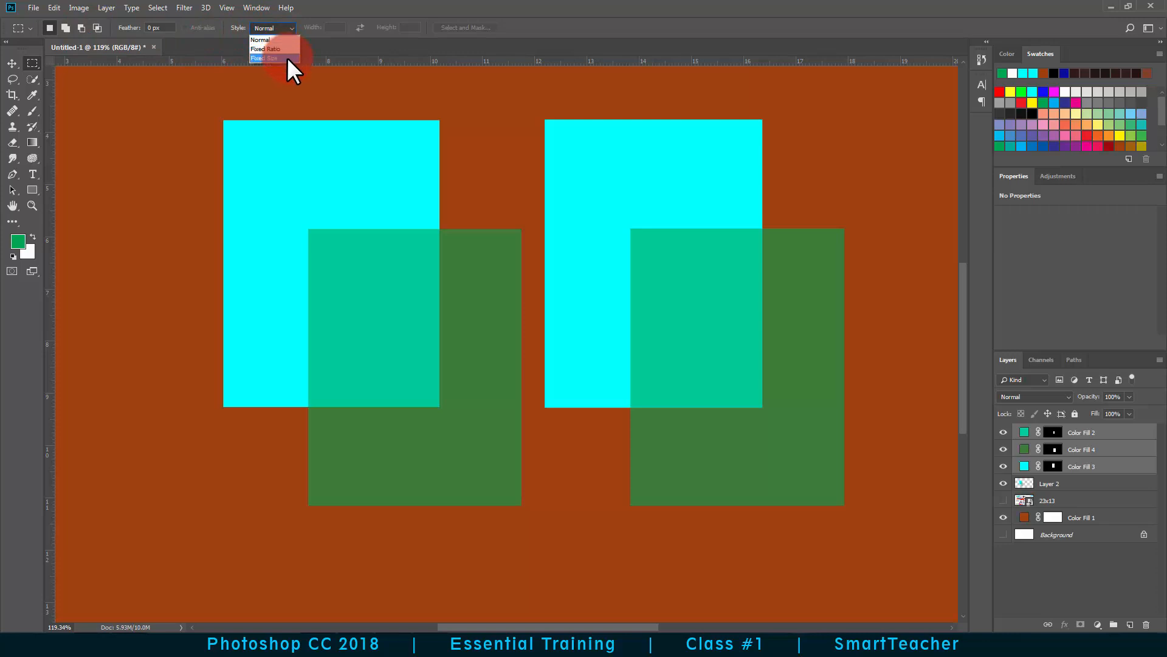
click(287, 58)
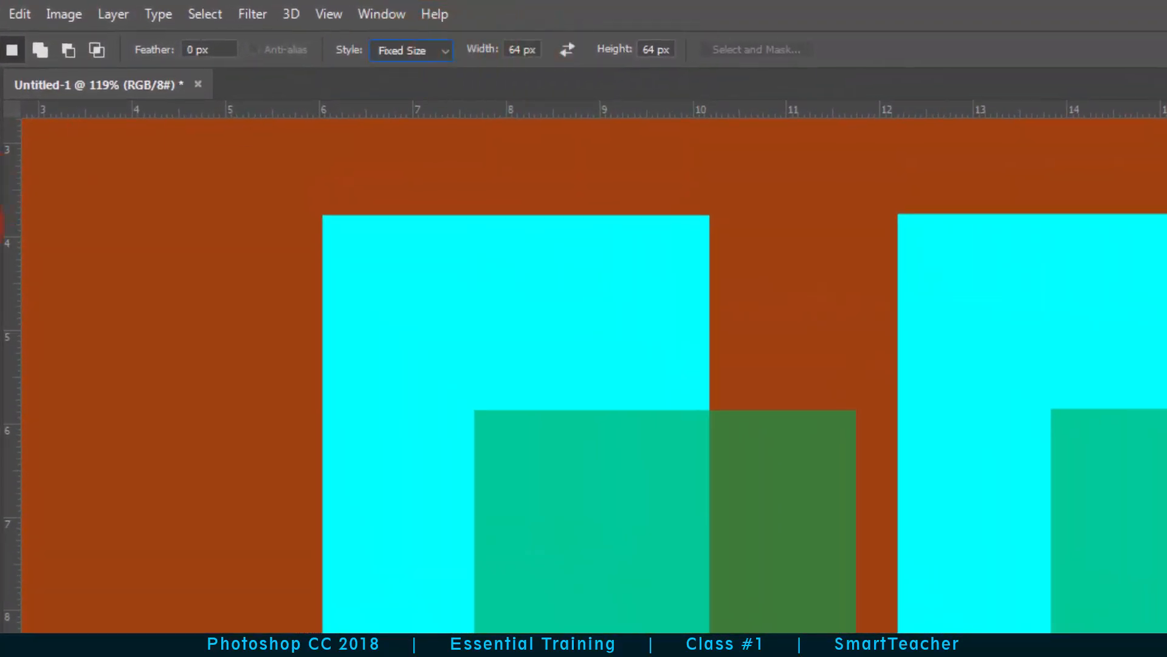
drag(540, 46, 473, 45)
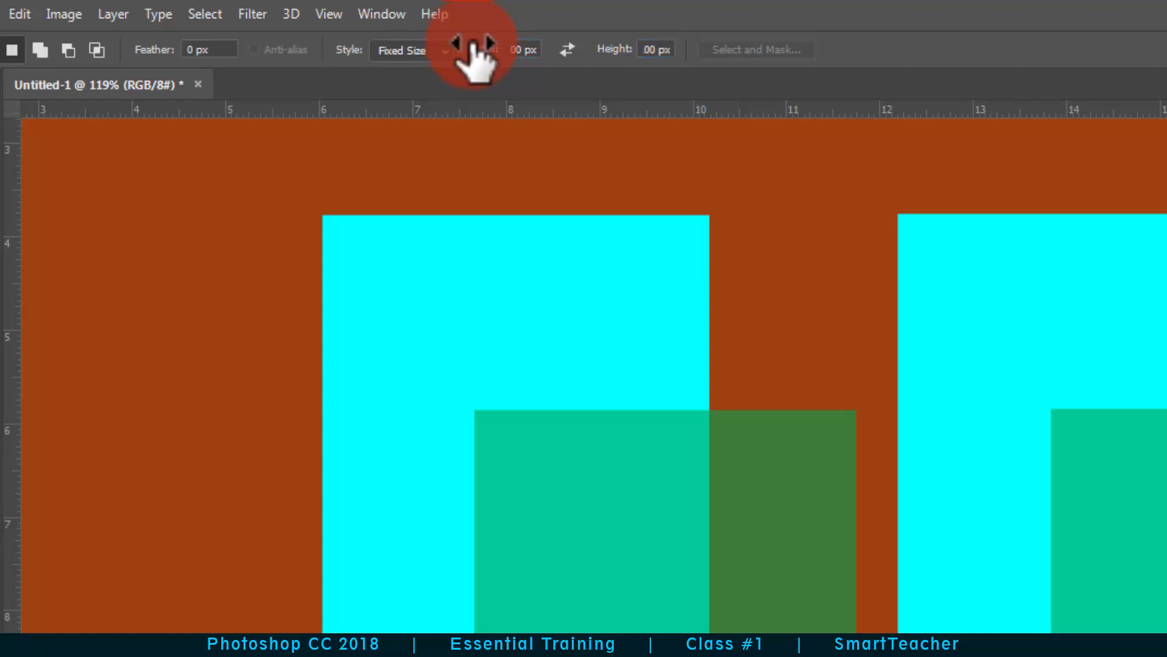
Step: Place fixed-size selections at several spots on and between the rectangles, and clear the selection
click(320, 208)
drag(320, 209, 862, 306)
drag(763, 214, 768, 217)
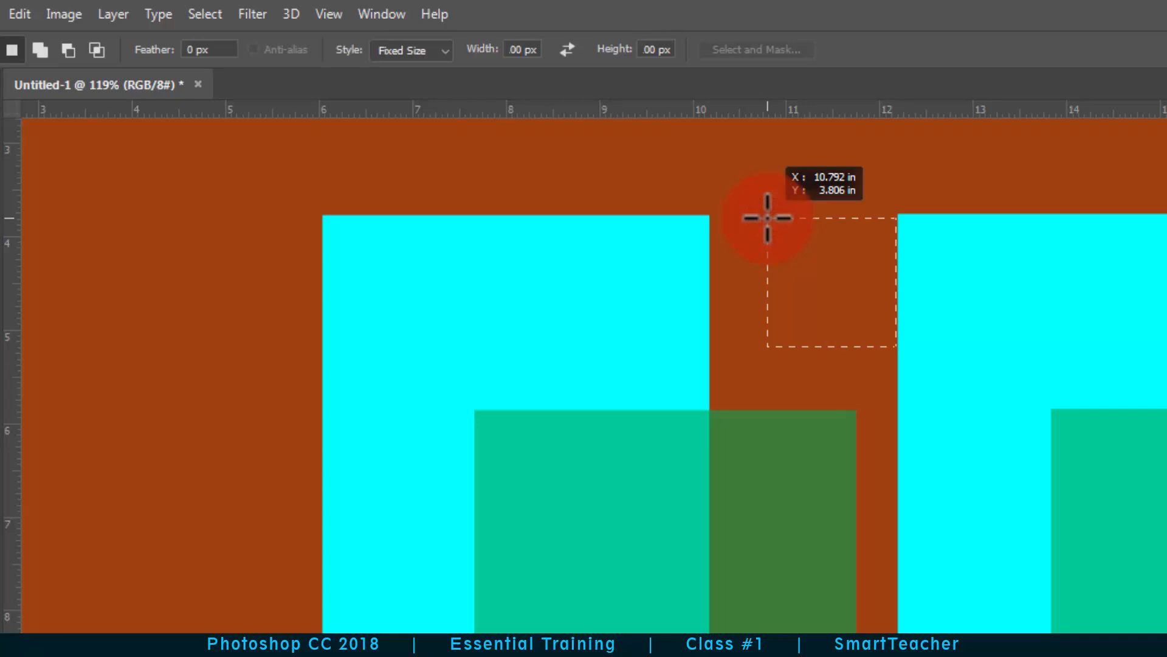
drag(767, 217, 766, 218)
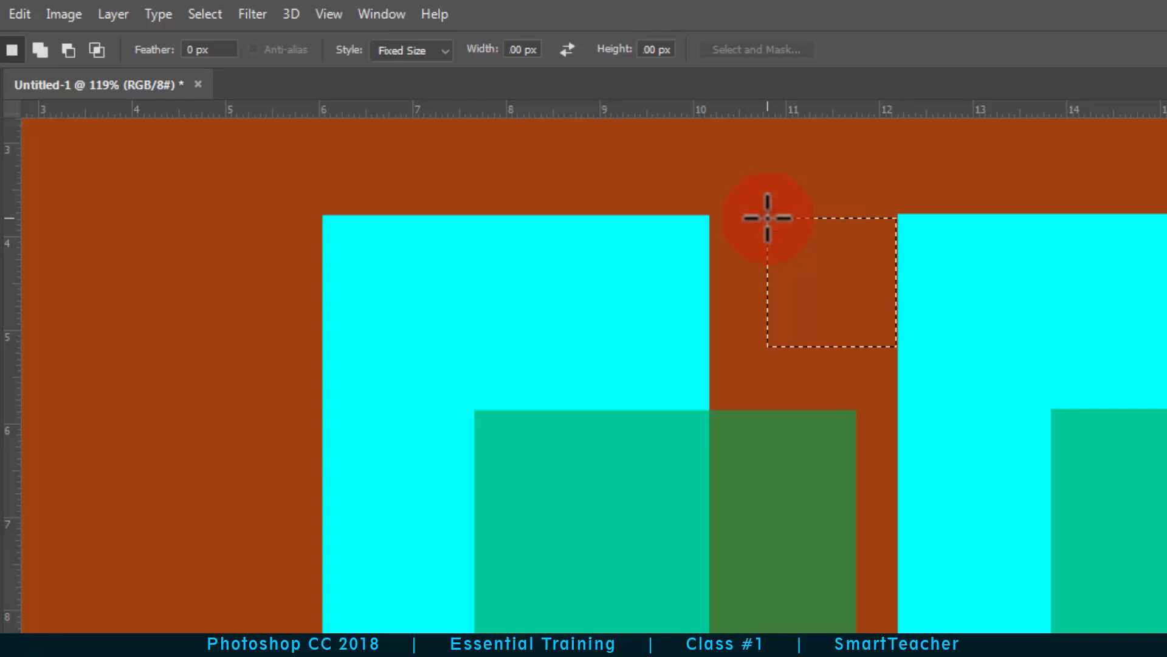
click(766, 217)
drag(262, 461, 476, 412)
click(587, 495)
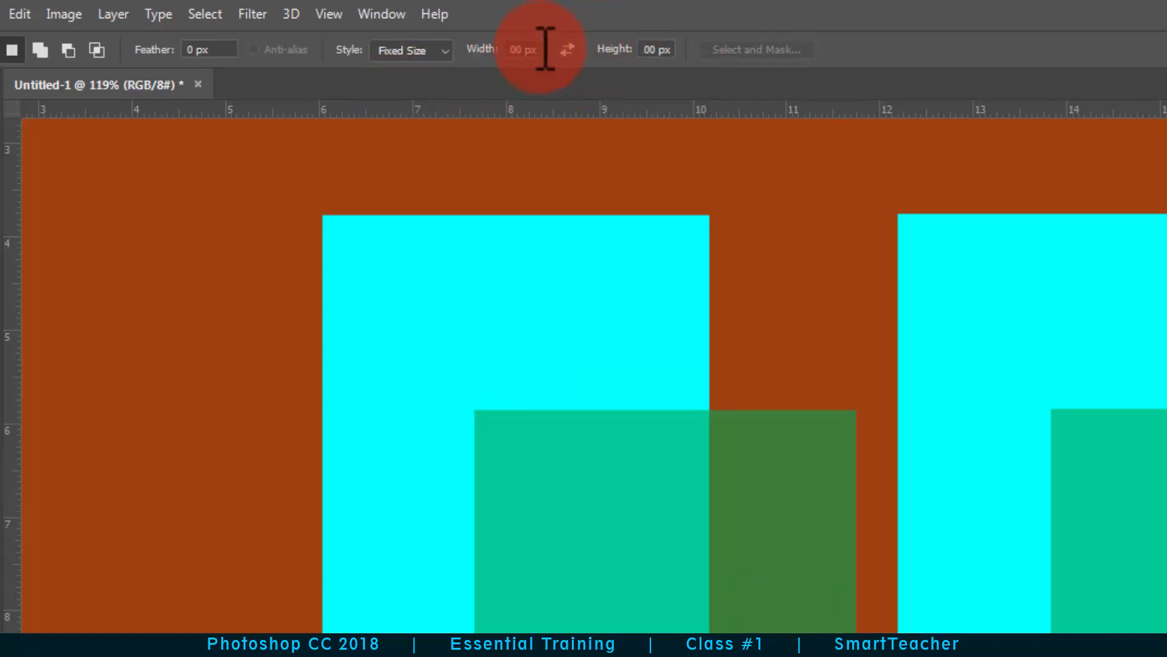
Step: Set the Rectangular Marquee's style to Fixed Ratio with width 800 and height 500
click(411, 51)
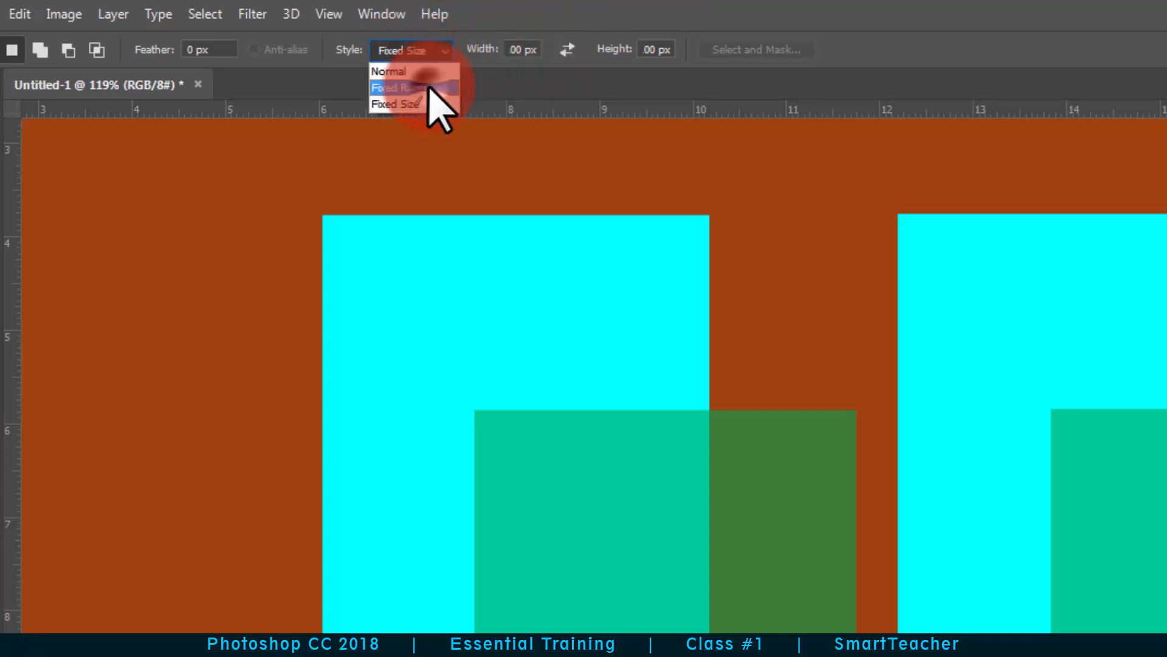
click(428, 87)
click(534, 54)
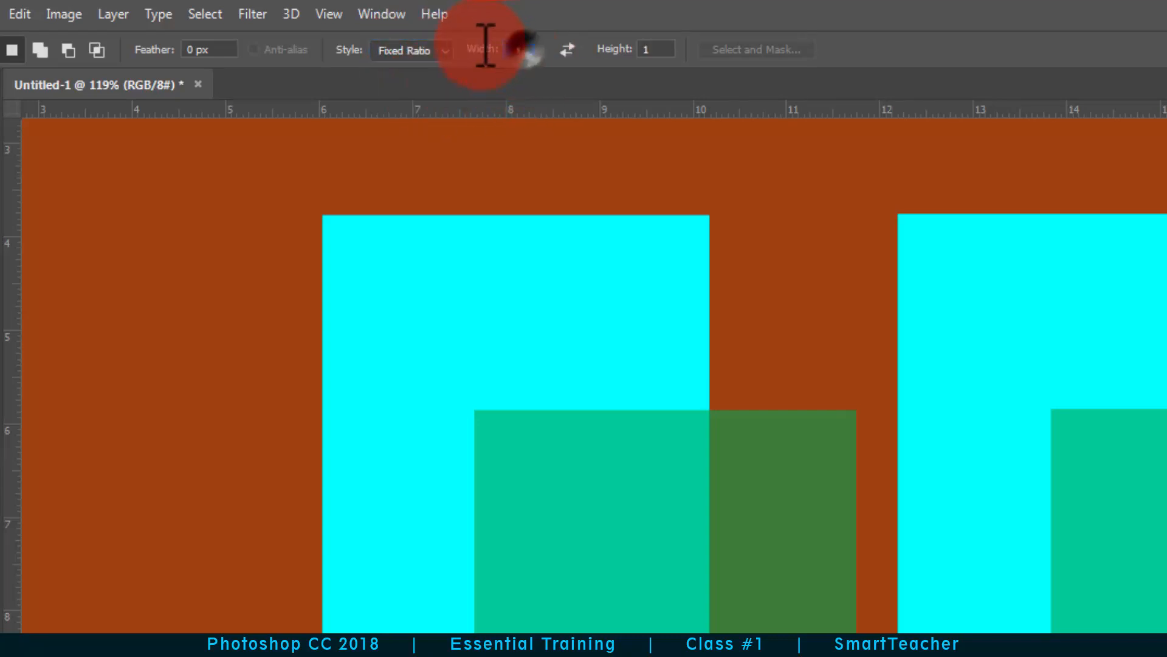
text(800)
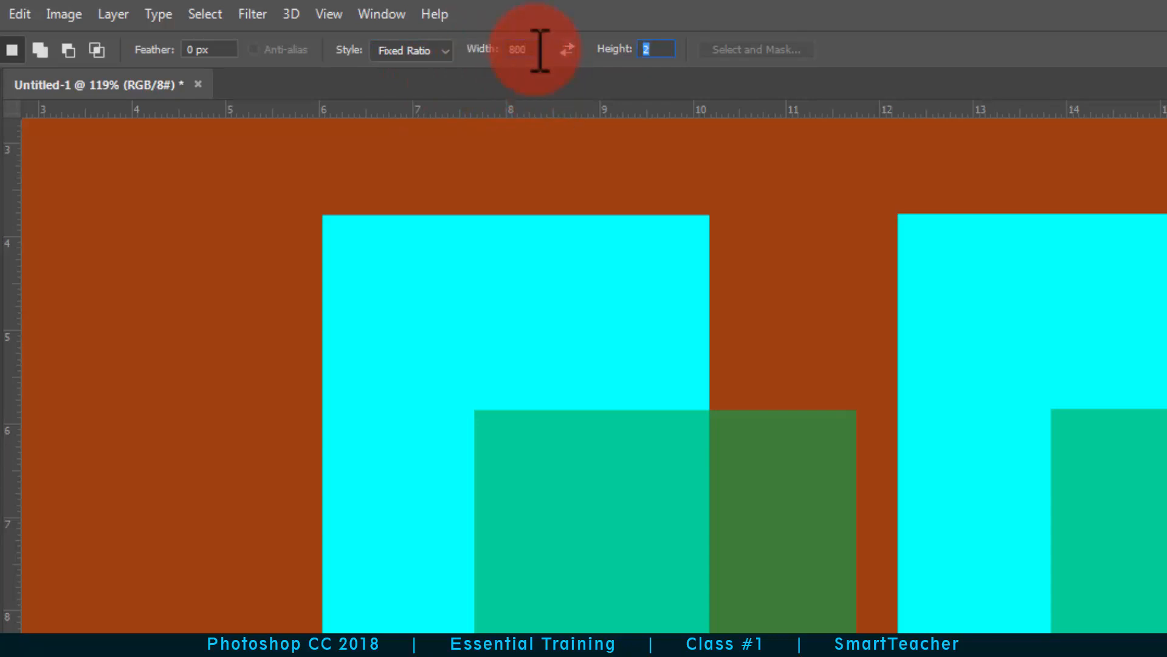
click(523, 226)
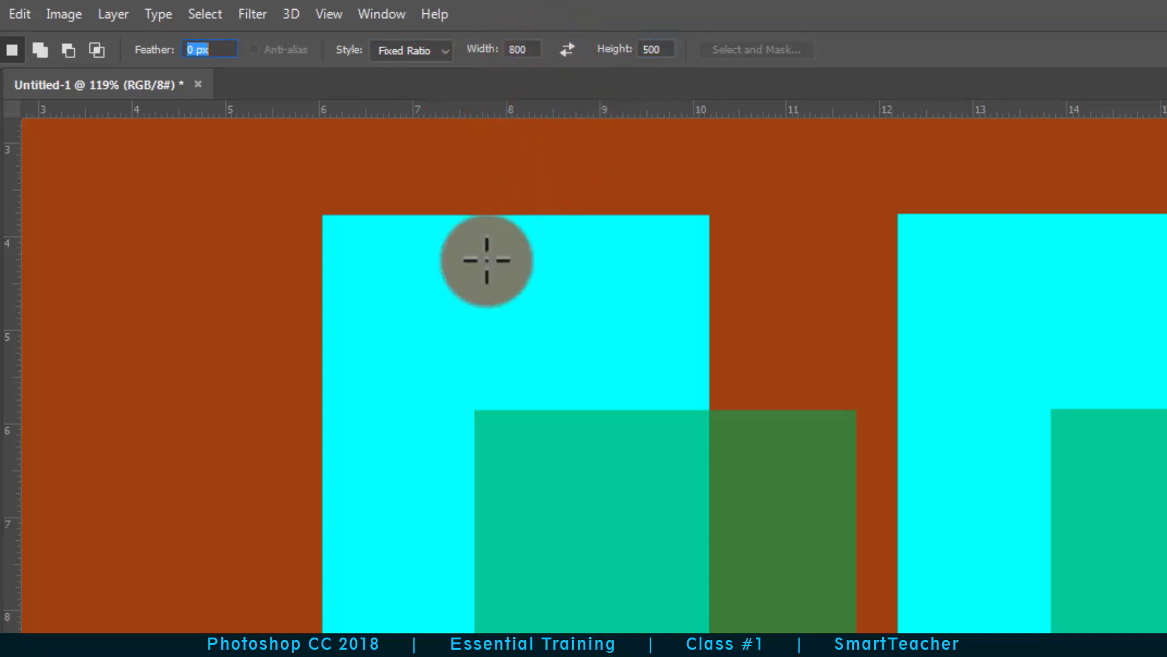
Step: Draw large and small 800:500 fixed-ratio selections over the rectangles and near the canvas's upper-left guides, clearing each selection
drag(407, 266, 768, 531)
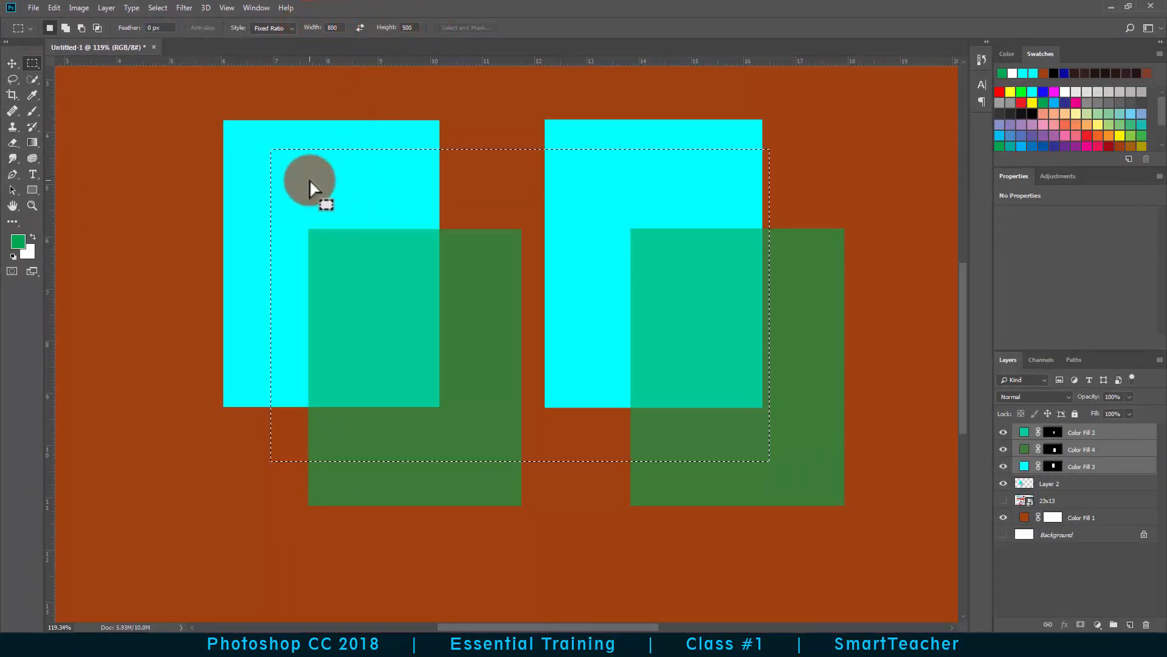
drag(169, 159, 307, 284)
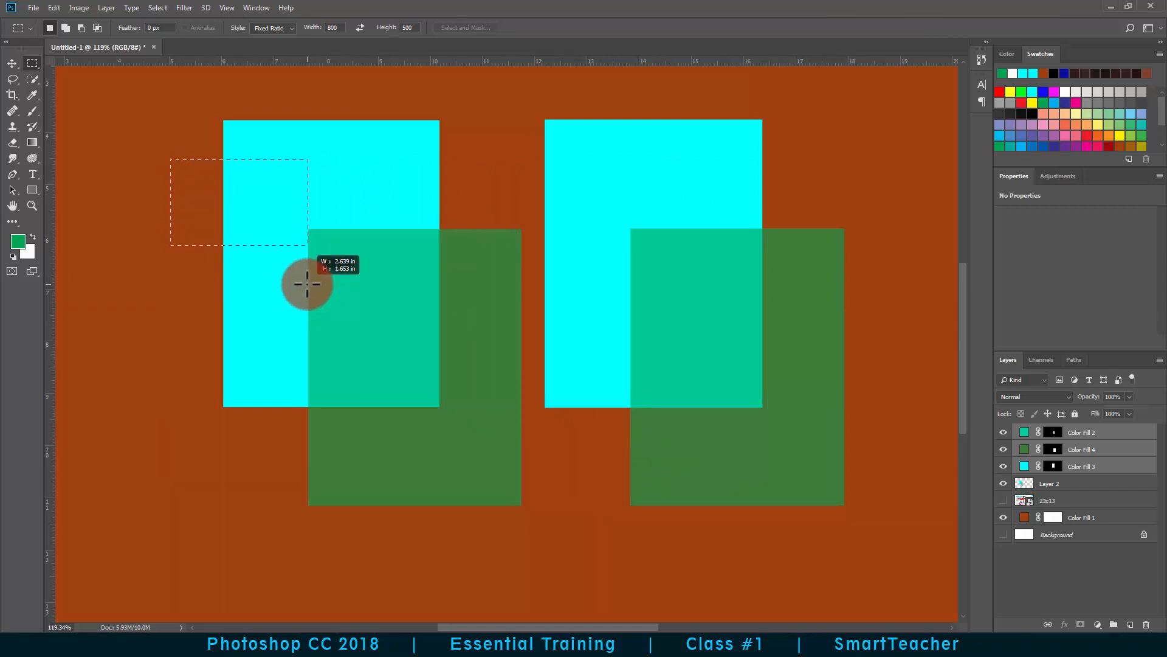
drag(307, 284, 307, 284)
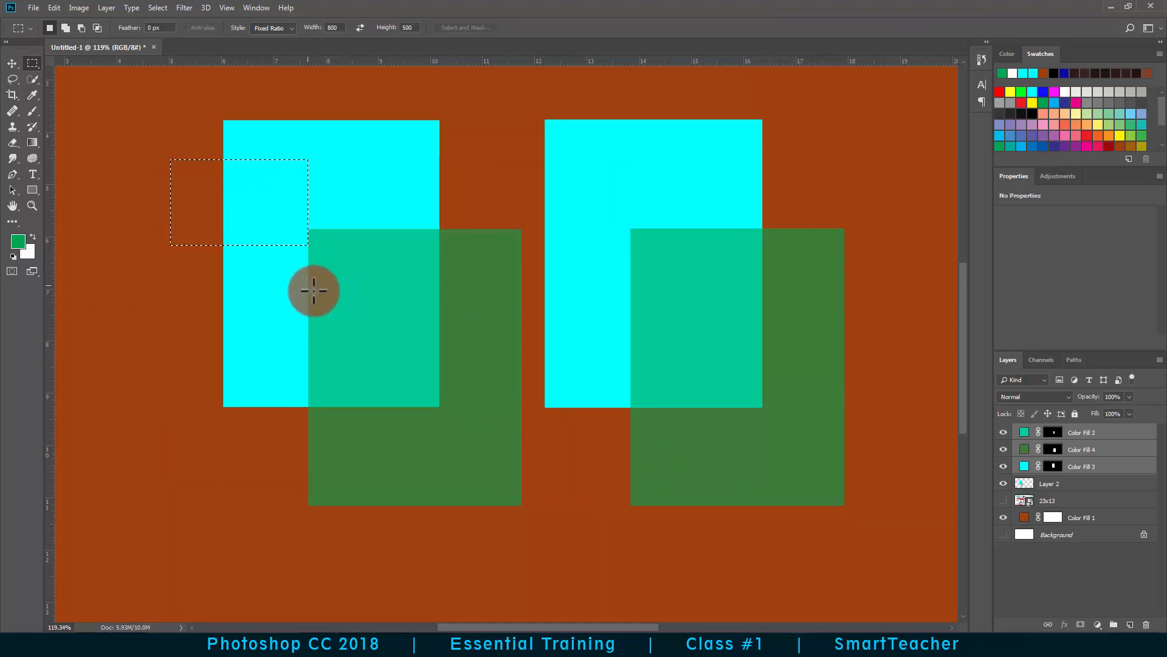
key(ctrl+d)
drag(459, 238, 417, 249)
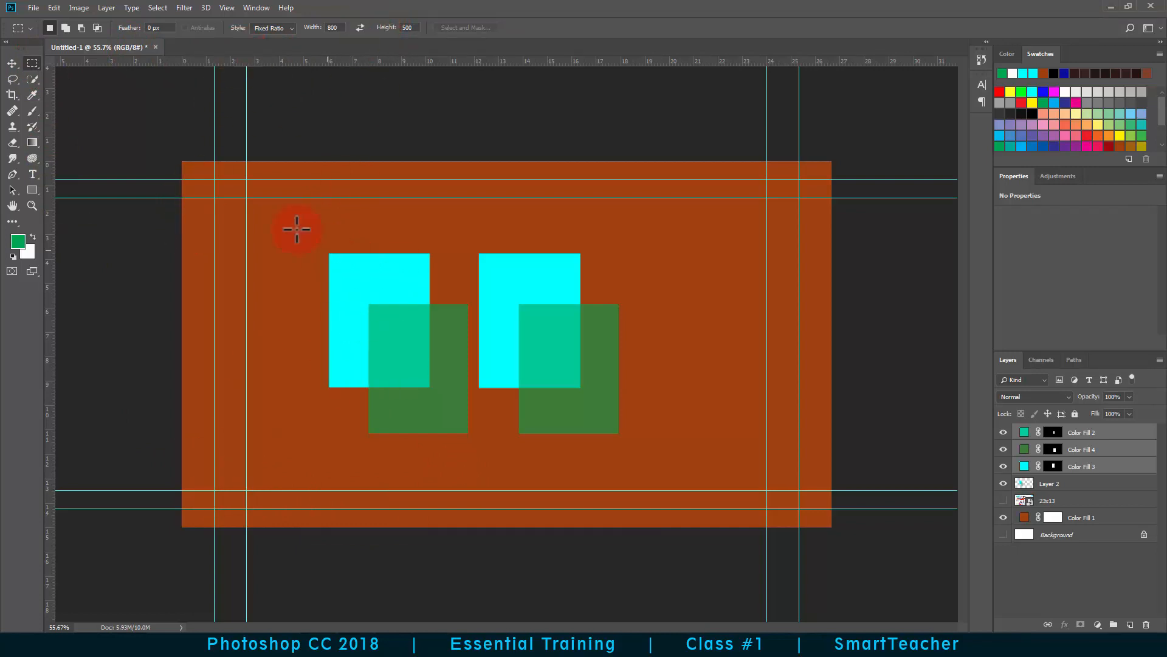
drag(215, 180, 310, 199)
drag(339, 288, 307, 369)
key(ctrl+d)
Step: Bring the whole canvas with its guides into view and switch to the Move tool
drag(444, 288, 309, 300)
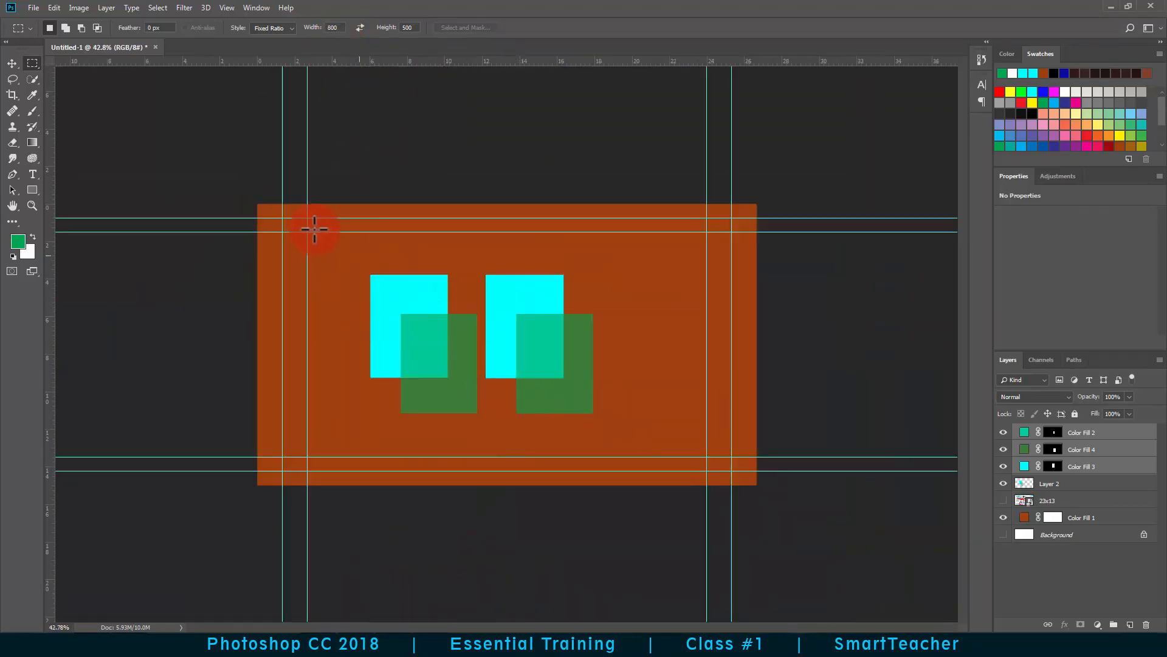
key(v)
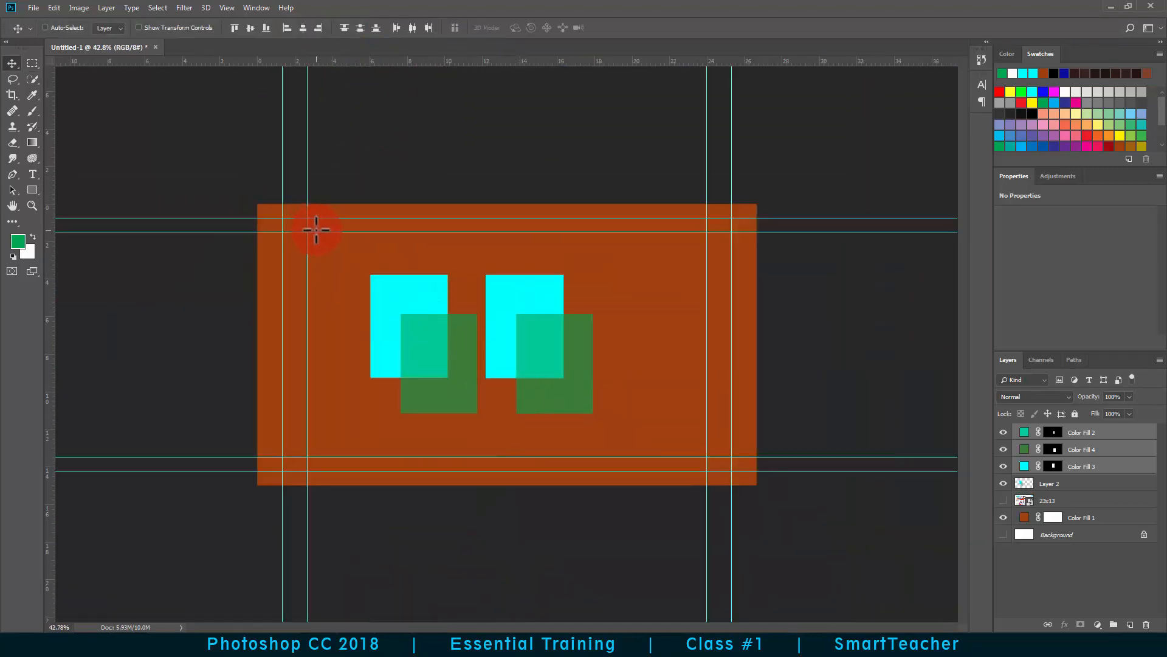